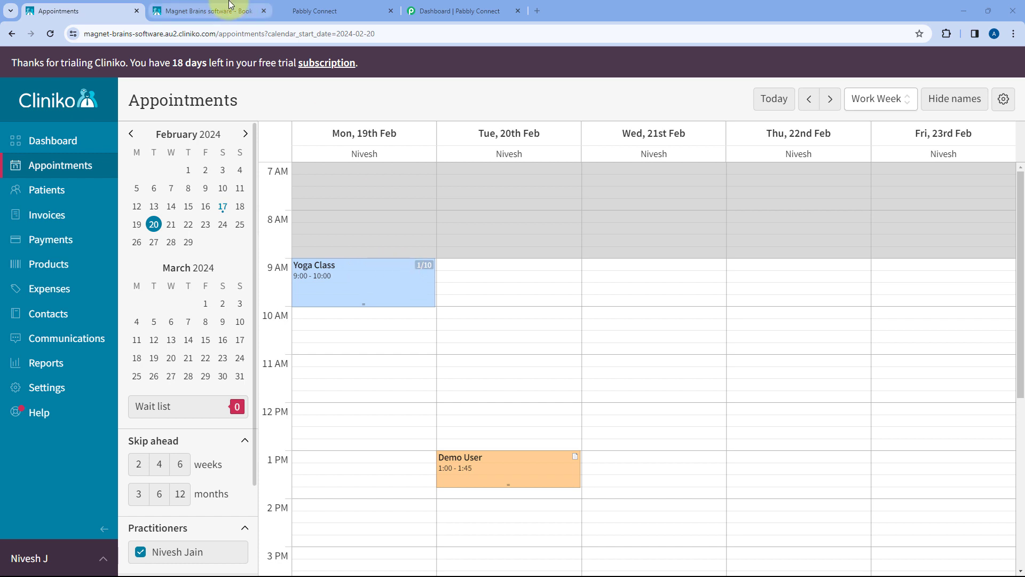
Step: Review the group sessions on the Cliniko booking page, along with the Cliniko appointments calendar and the GoHighLevel dashboard
{"action": "left_click", "coordinate": [214, 9]}
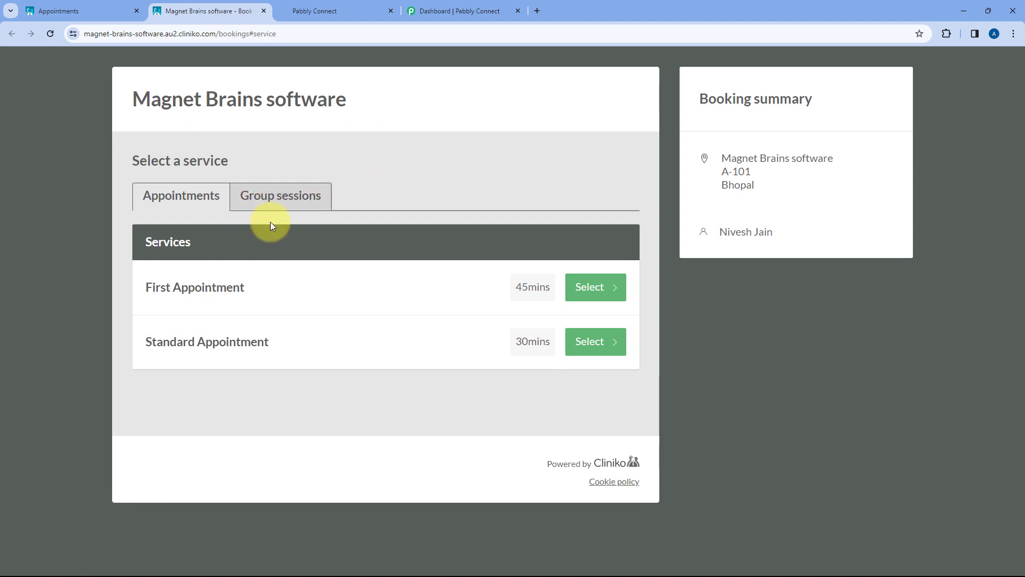
{"action": "left_click", "coordinate": [280, 197]}
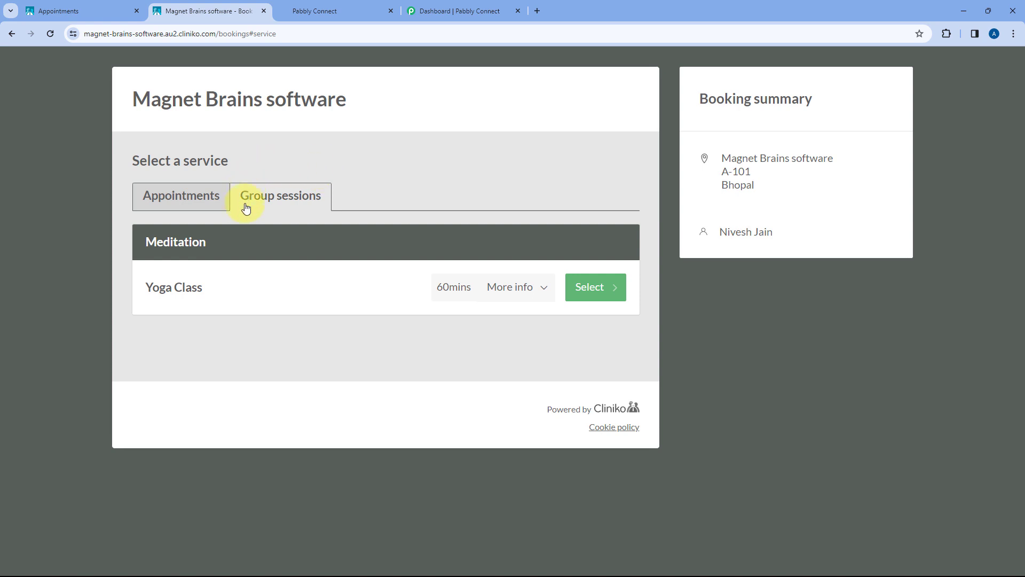
{"action": "left_click", "coordinate": [119, 13]}
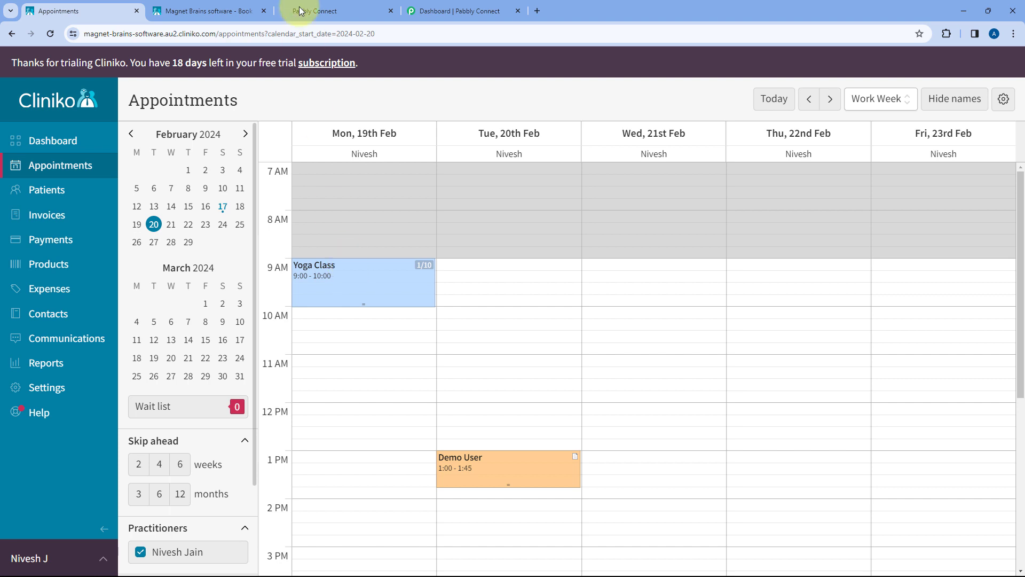
{"action": "left_click", "coordinate": [328, 10]}
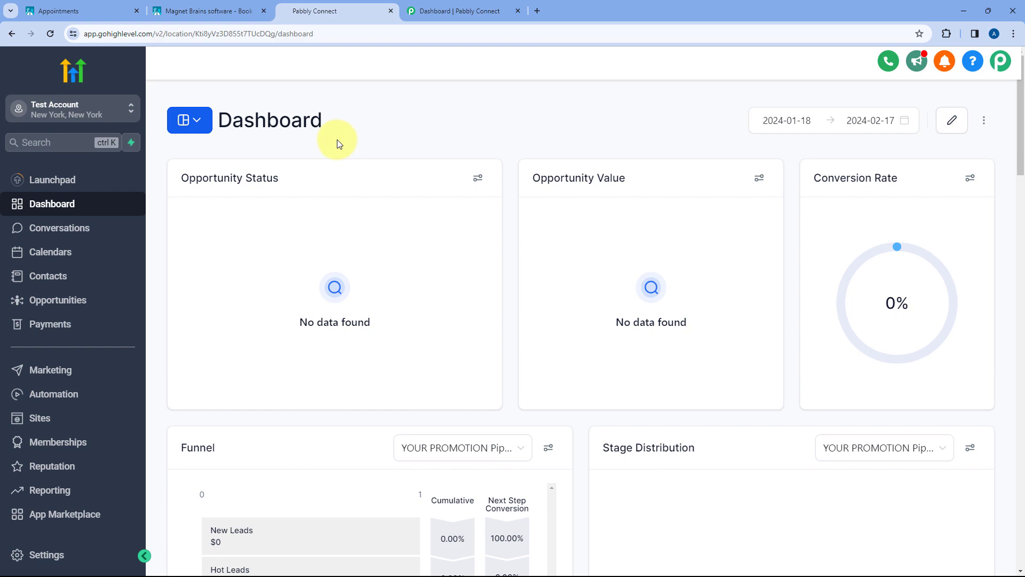
{"action": "left_click", "coordinate": [75, 11]}
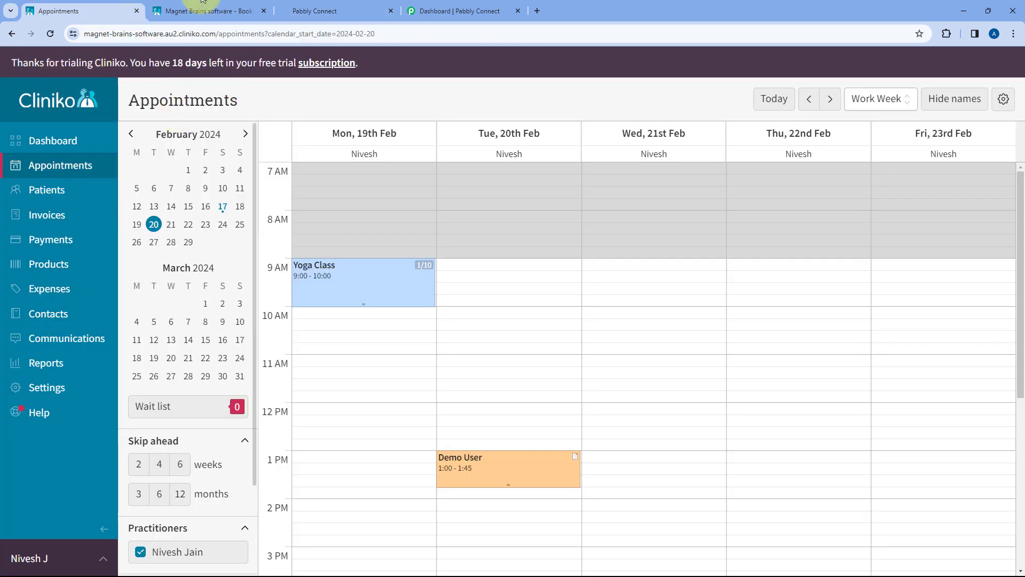
{"action": "left_click", "coordinate": [283, 11]}
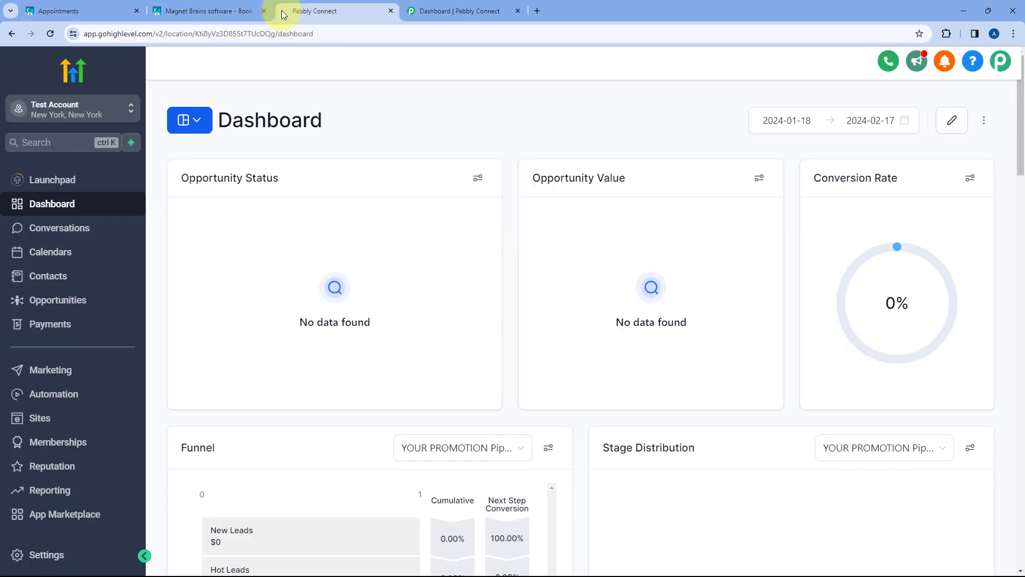
Step: Switch to Pabbly Connect and create a workflow named "Cliniko to GoHighLevel" in the Home folder
{"action": "left_click", "coordinate": [439, 10]}
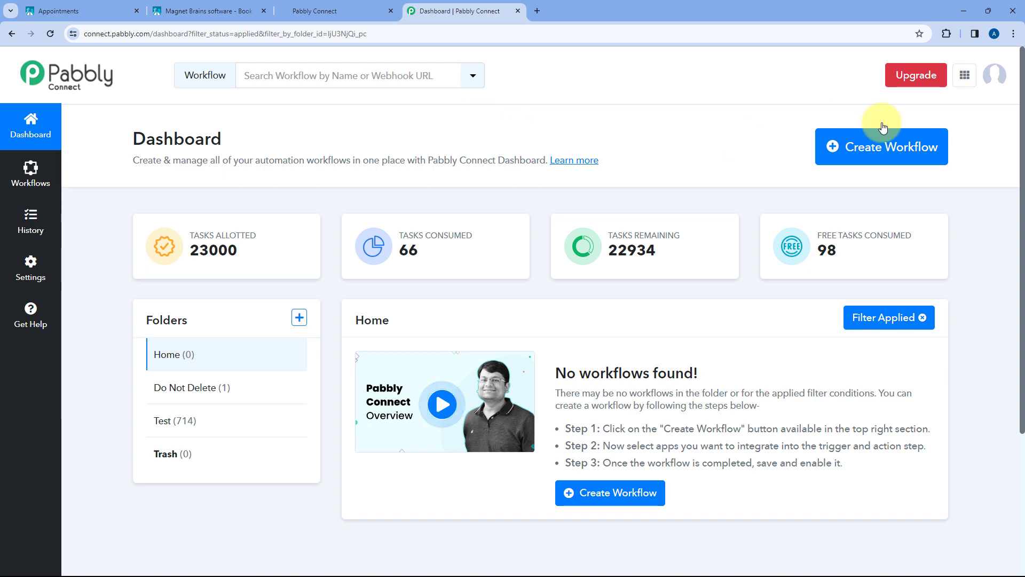
{"action": "left_click", "coordinate": [874, 147]}
{"action": "left_click", "coordinate": [479, 283]}
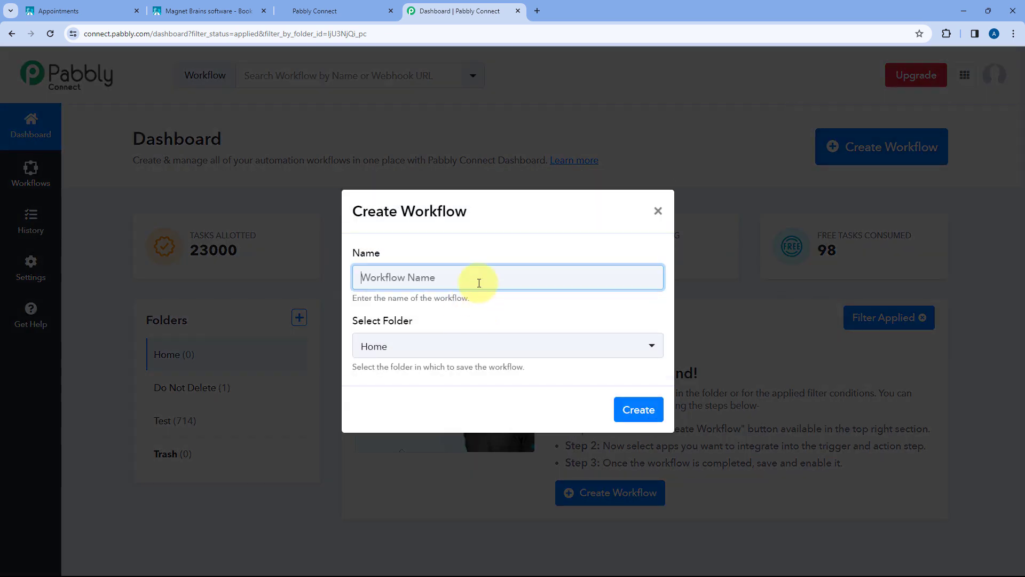
{"action": "type", "text": "Cliniko to GoHighL"}
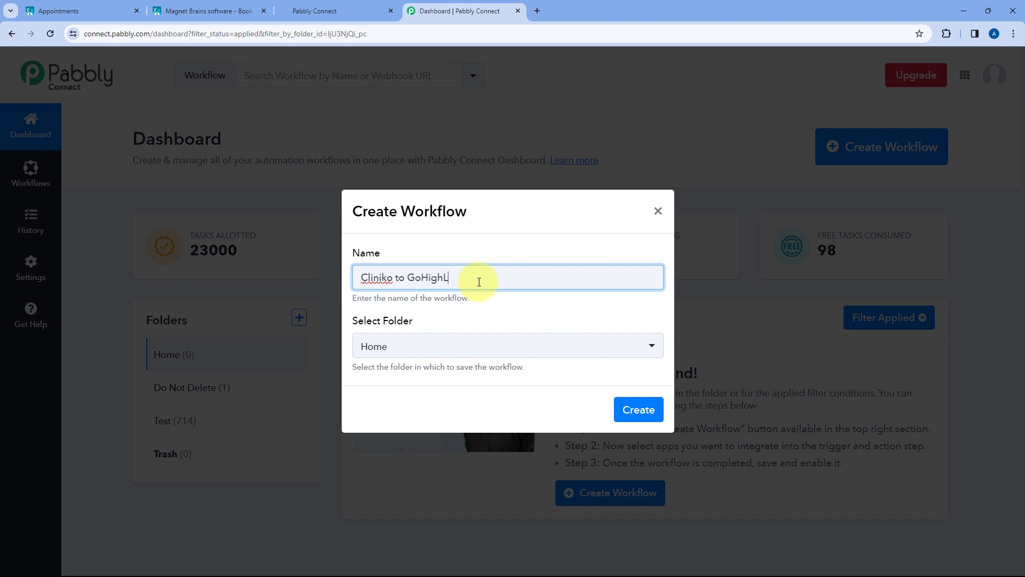
{"action": "type", "text": "evel"}
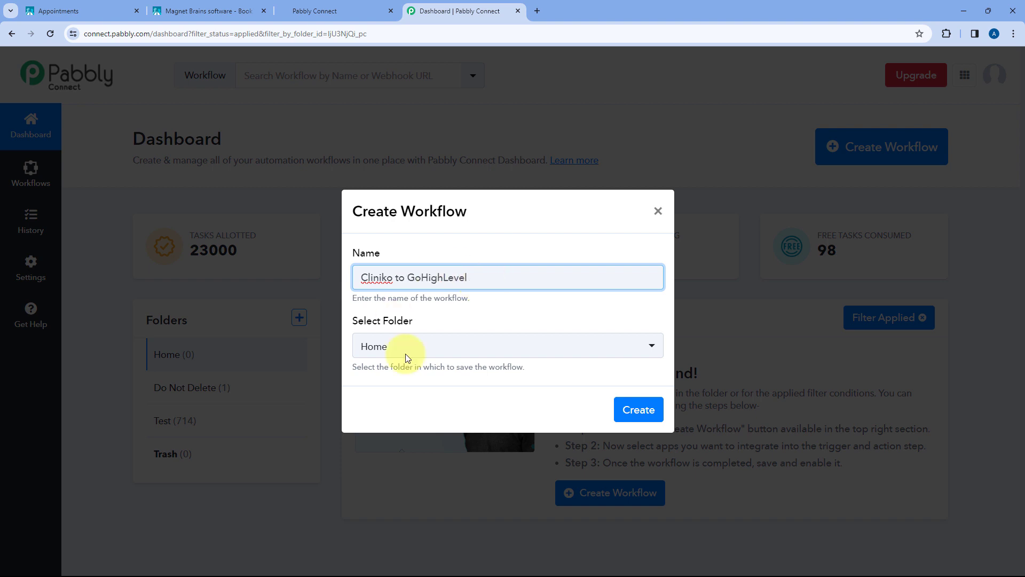
{"action": "left_click", "coordinate": [445, 345]}
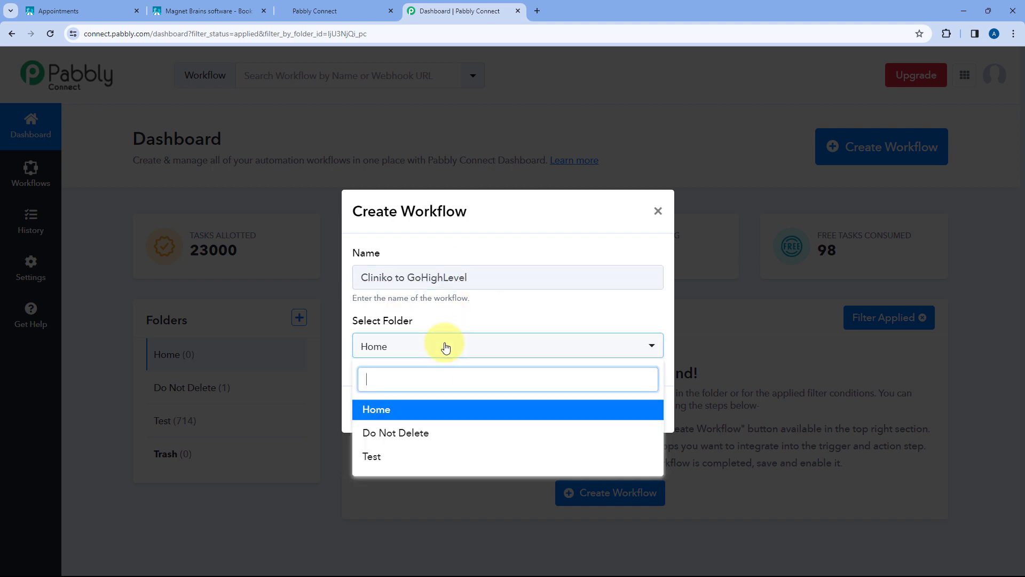
{"action": "left_click", "coordinate": [439, 415]}
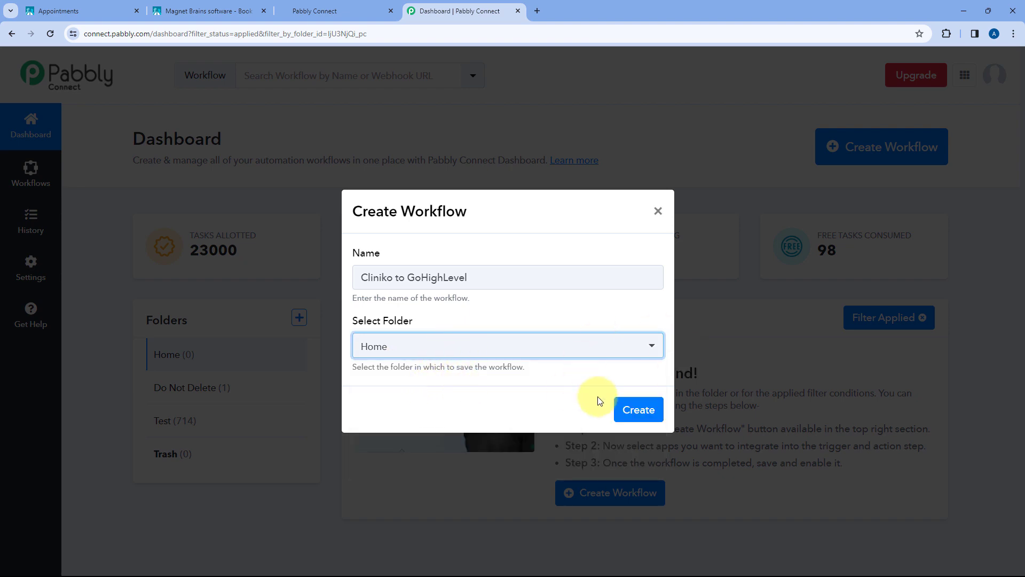
{"action": "left_click", "coordinate": [639, 410]}
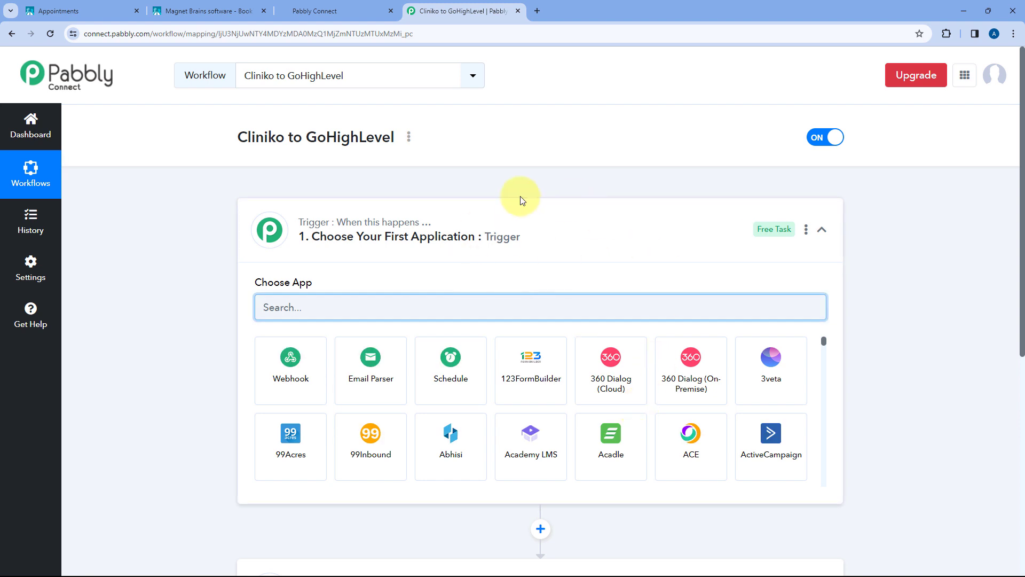
Step: Examine the workflow's trigger and action steps alongside the Cliniko and GoHighLevel pages they will connect
{"action": "left_click", "coordinate": [492, 223]}
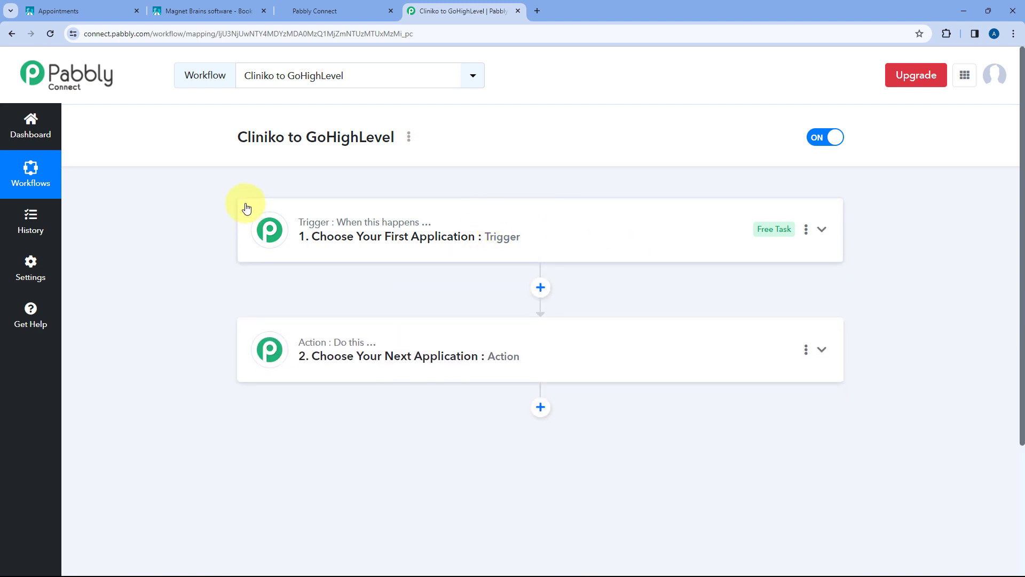
{"action": "scroll", "coordinate": [197, 210], "scroll_direction": "down", "scroll_amount": 1}
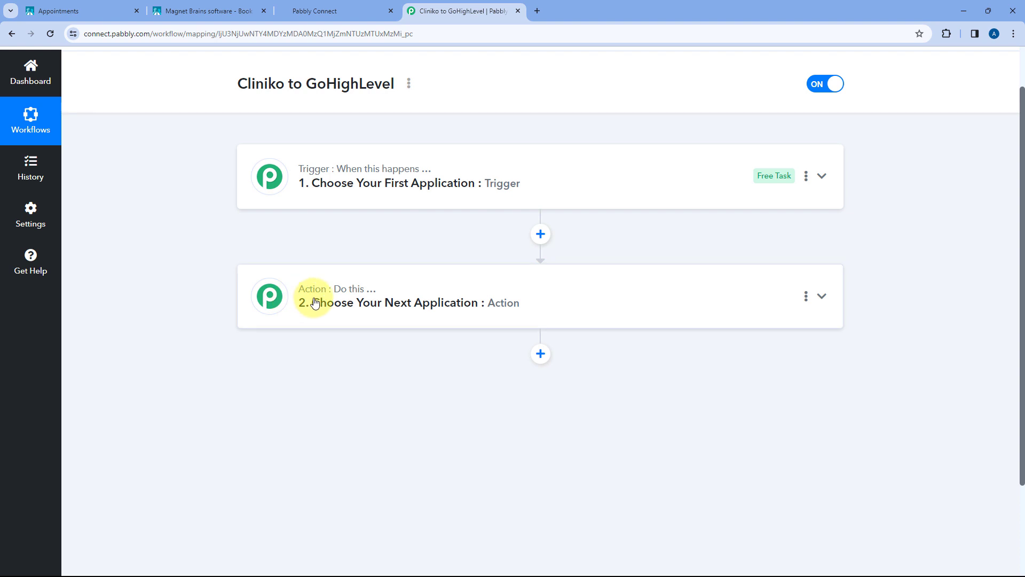
{"action": "left_click", "coordinate": [557, 185]}
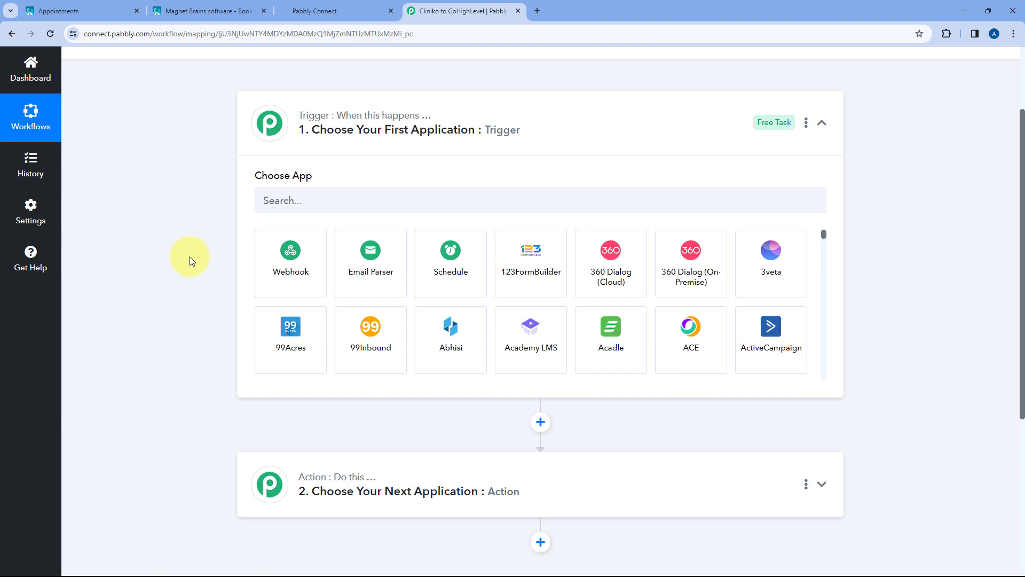
{"action": "left_click", "coordinate": [123, 16]}
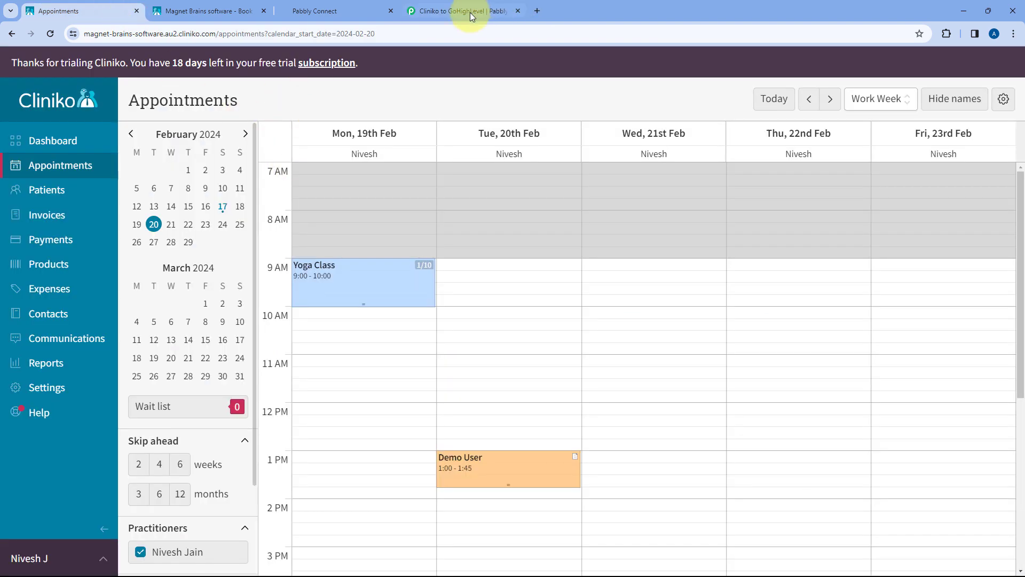
{"action": "left_click", "coordinate": [455, 11]}
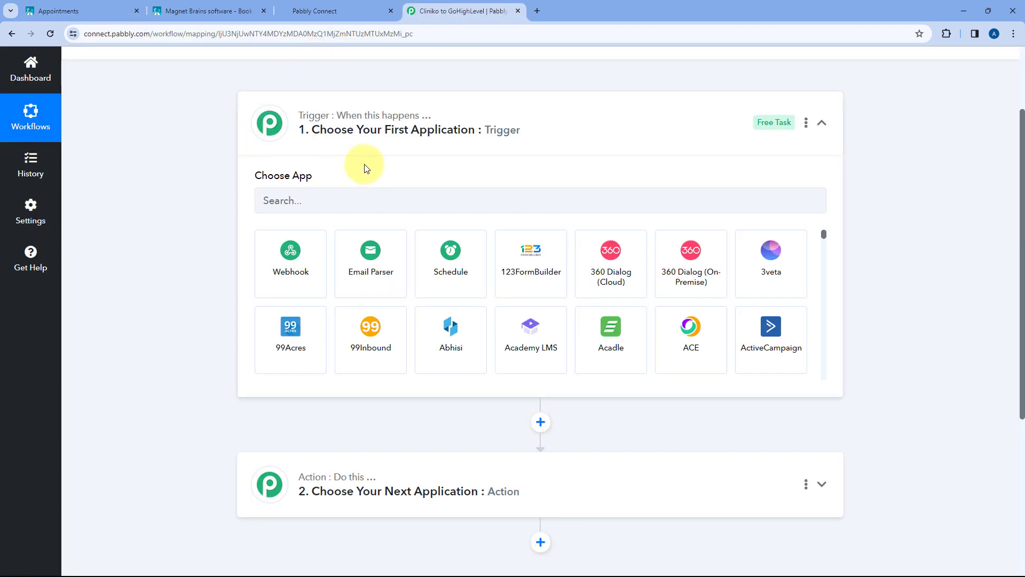
{"action": "left_click", "coordinate": [214, 11]}
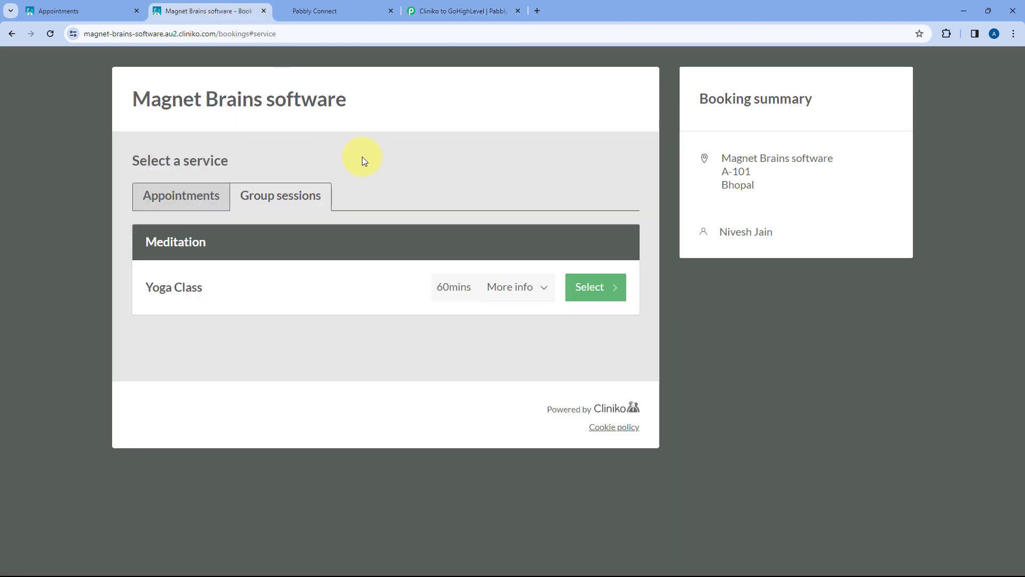
{"action": "left_click", "coordinate": [458, 6]}
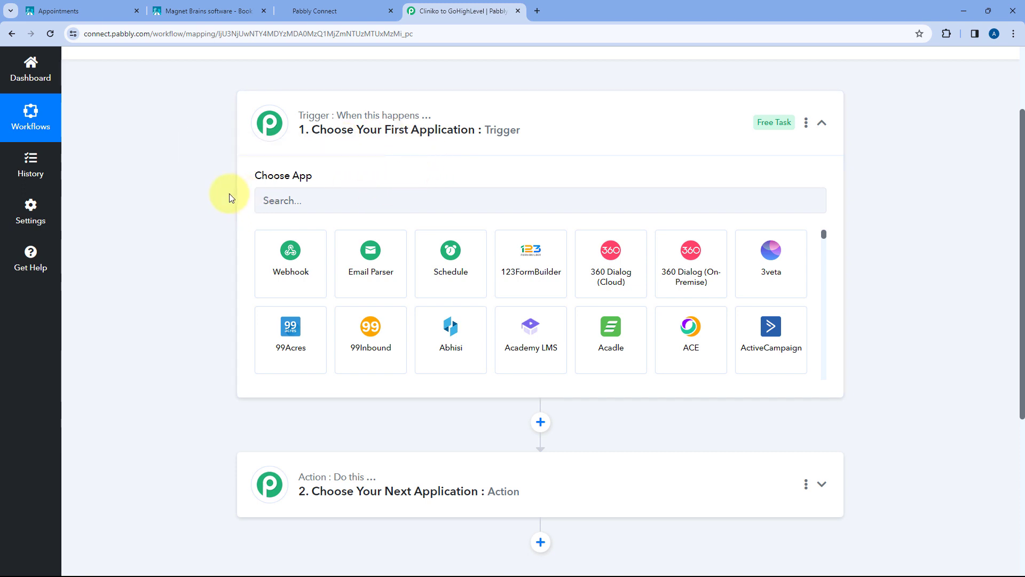
{"action": "left_click", "coordinate": [338, 10]}
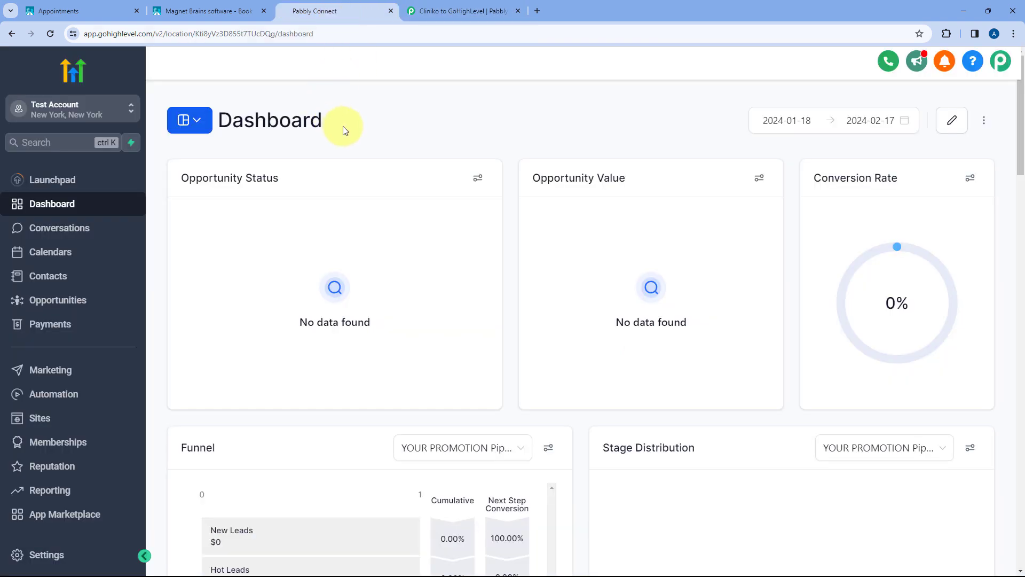
{"action": "left_click", "coordinate": [460, 11]}
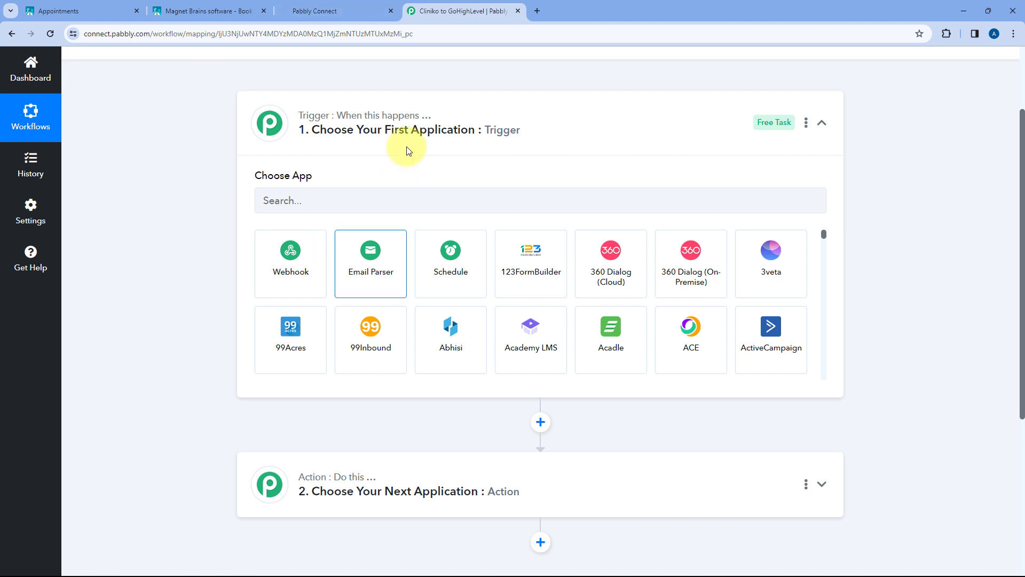
Step: Choose Cliniko as the workflow's trigger application with New Attendee as the trigger event
{"action": "left_click", "coordinate": [314, 197]}
{"action": "type", "text": "Clini"}
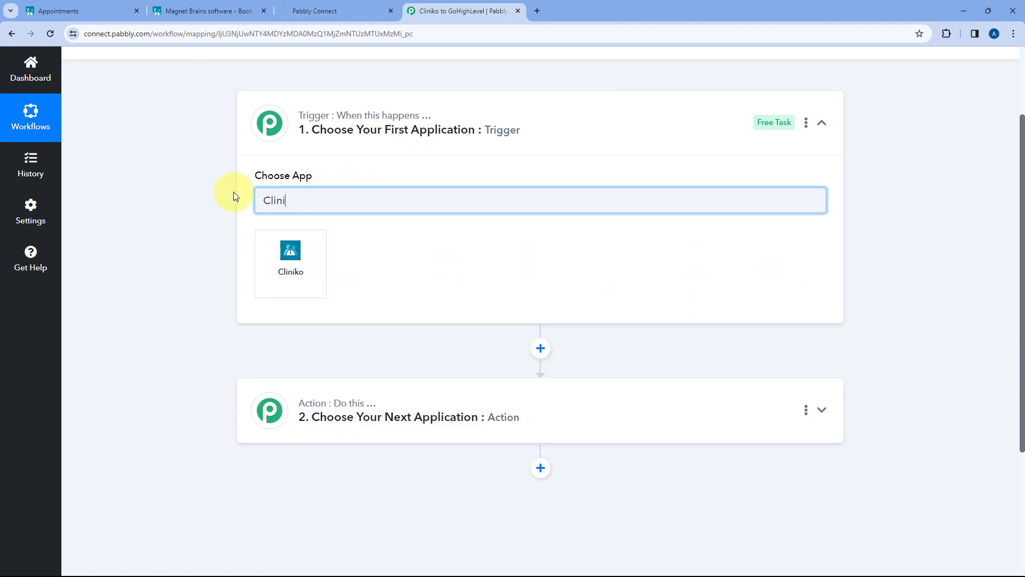
{"action": "left_click", "coordinate": [314, 255]}
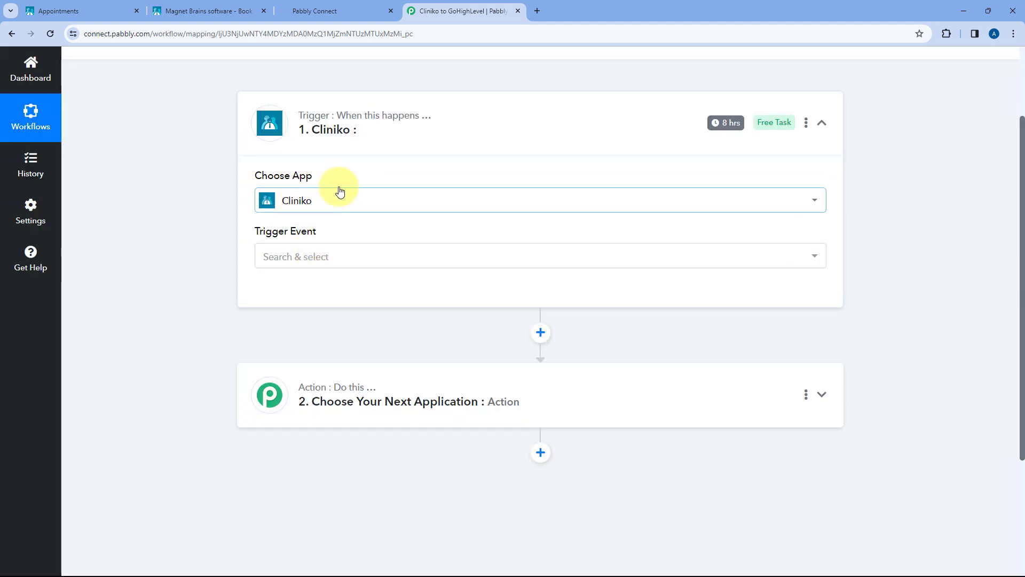
{"action": "left_click", "coordinate": [355, 258]}
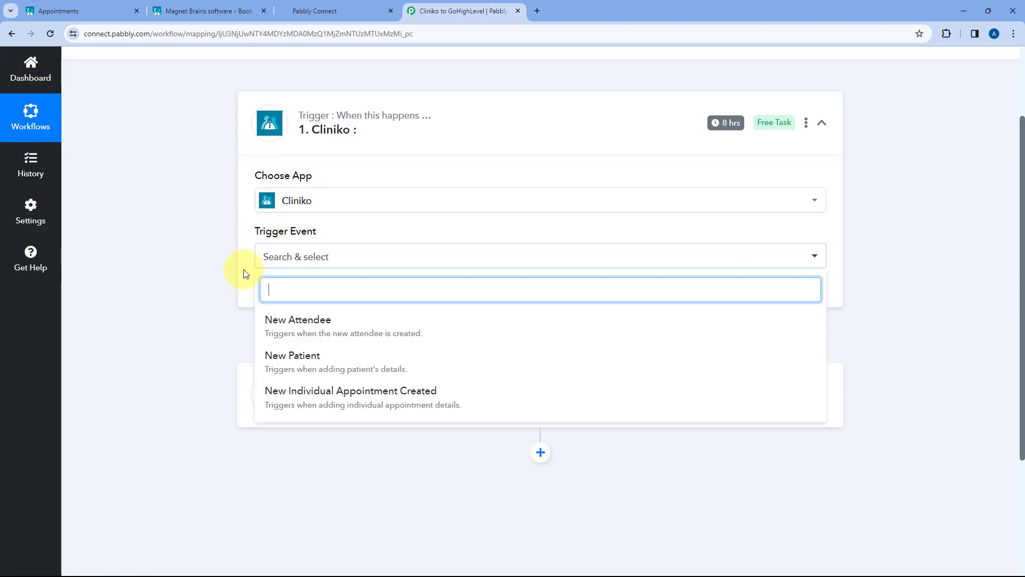
{"action": "scroll", "coordinate": [243, 273], "scroll_direction": "down", "scroll_amount": 1}
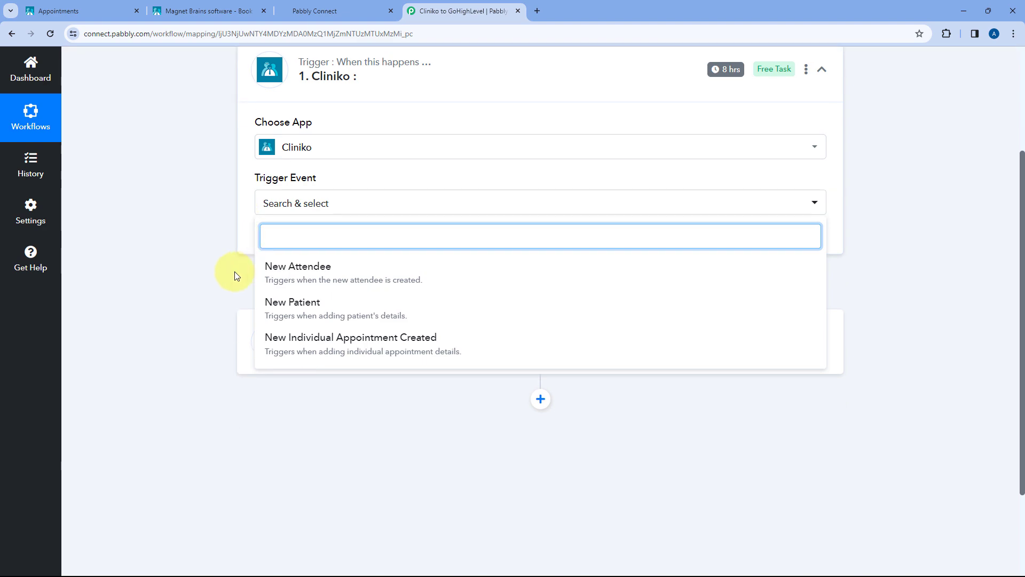
{"action": "left_click", "coordinate": [331, 271]}
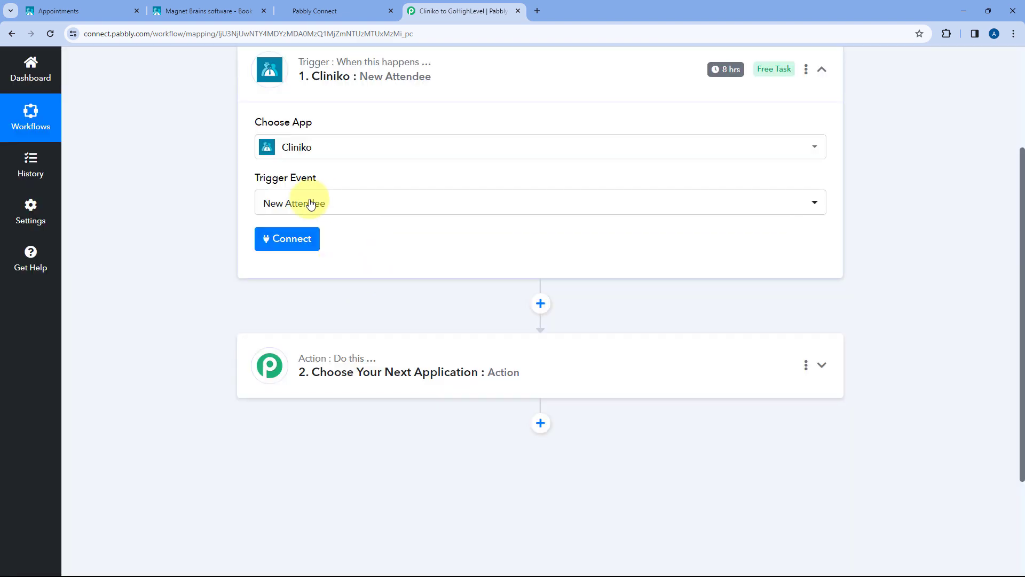
Step: Begin connecting the Cliniko account to the trigger by adding a new connection, and bring up its API key and shard fields
{"action": "left_click", "coordinate": [285, 243]}
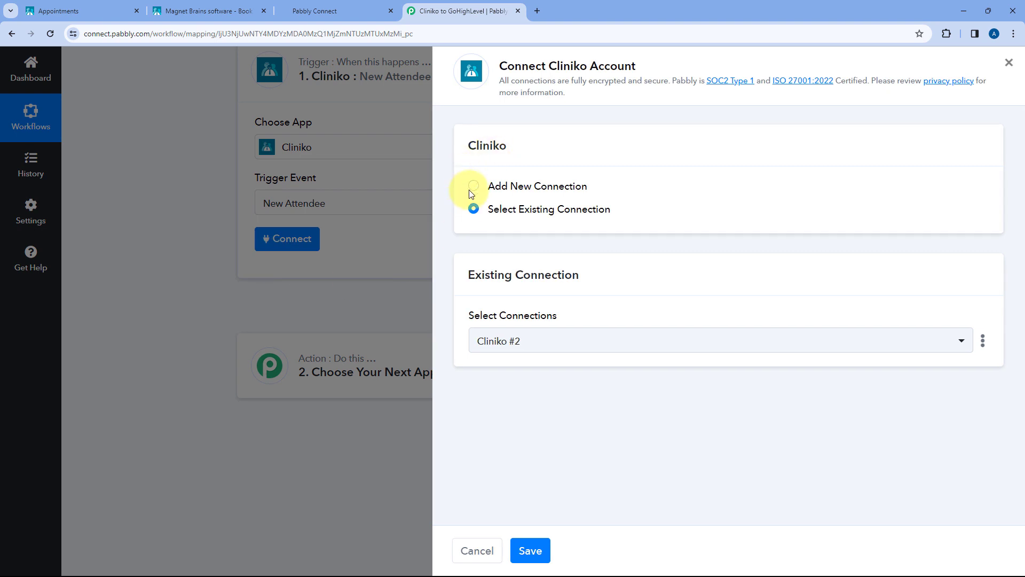
{"action": "left_click", "coordinate": [473, 186]}
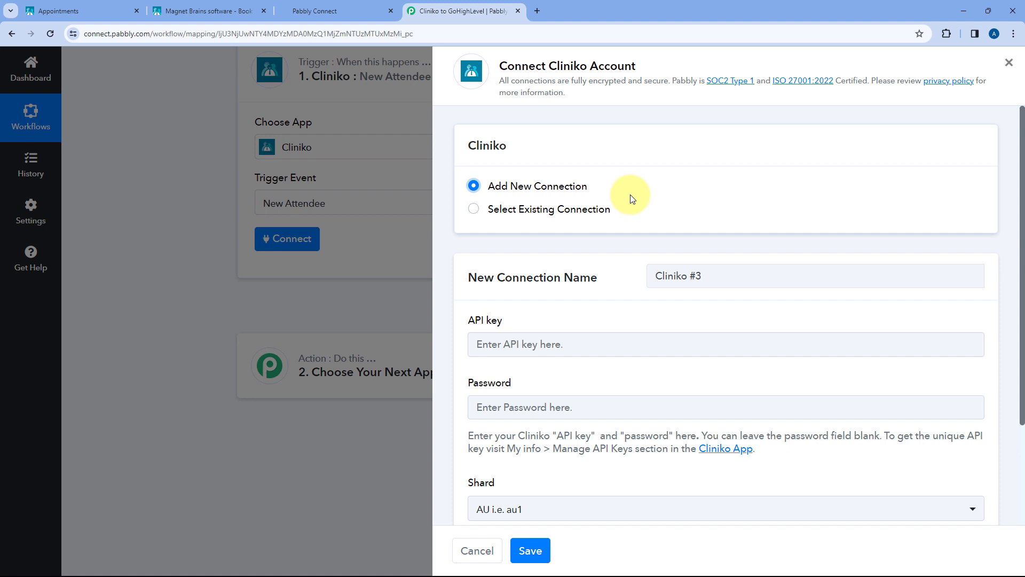
{"action": "scroll", "coordinate": [633, 195], "scroll_direction": "down", "scroll_amount": 3}
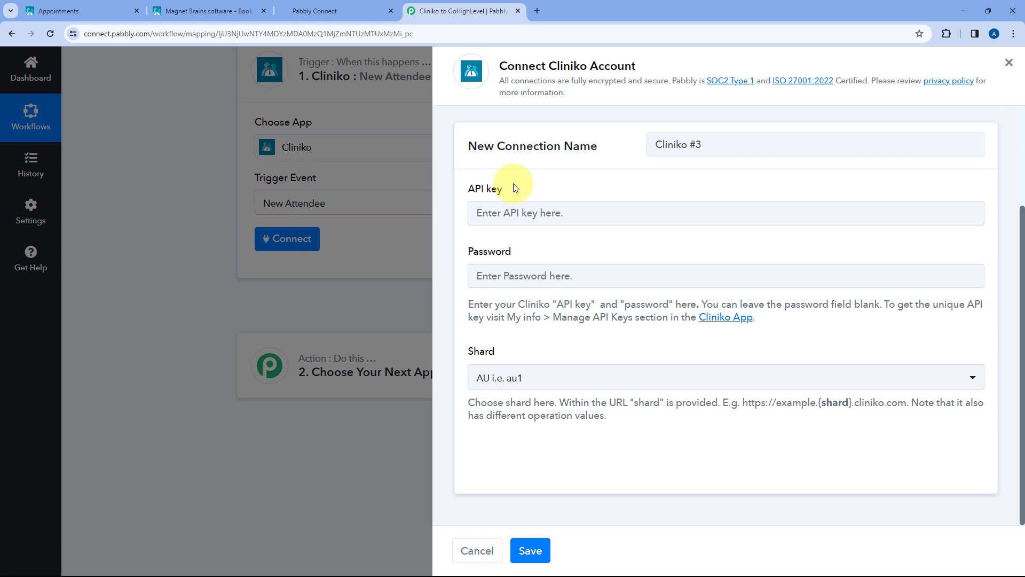
Step: Switch to Cliniko and open the API keys management page from the account's user details
{"action": "left_click", "coordinate": [97, 11]}
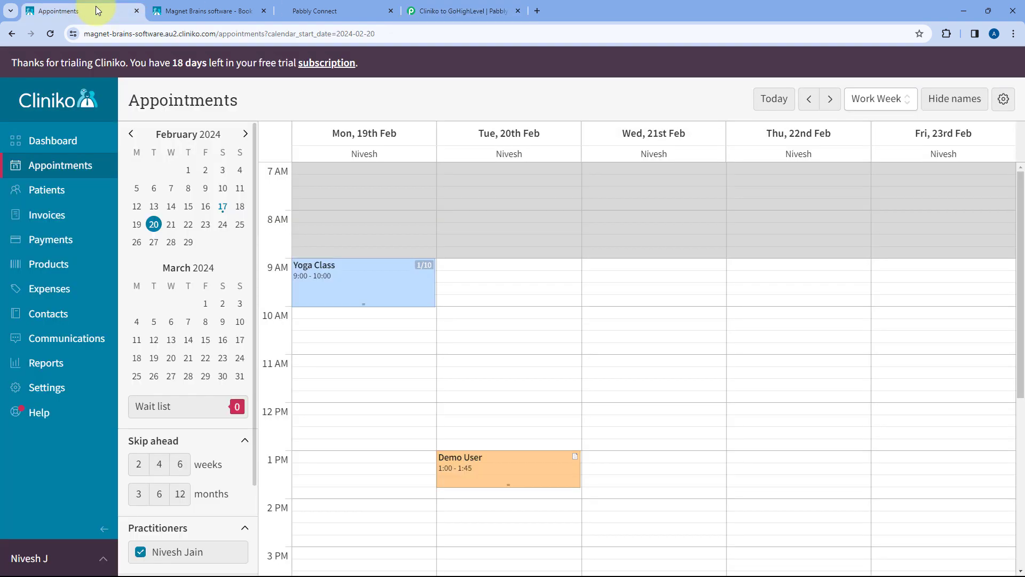
{"action": "left_click", "coordinate": [65, 550]}
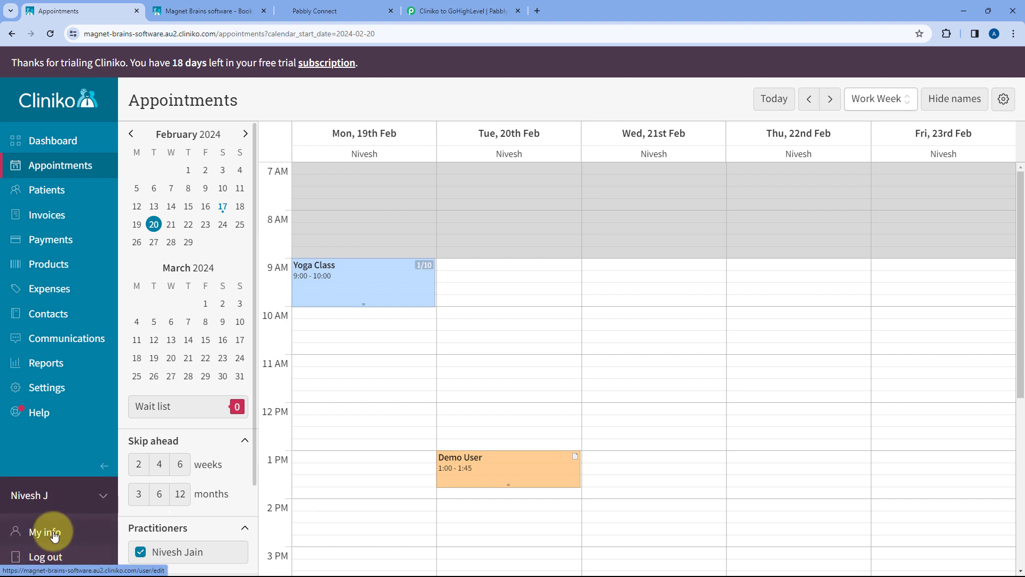
{"action": "left_click", "coordinate": [53, 533]}
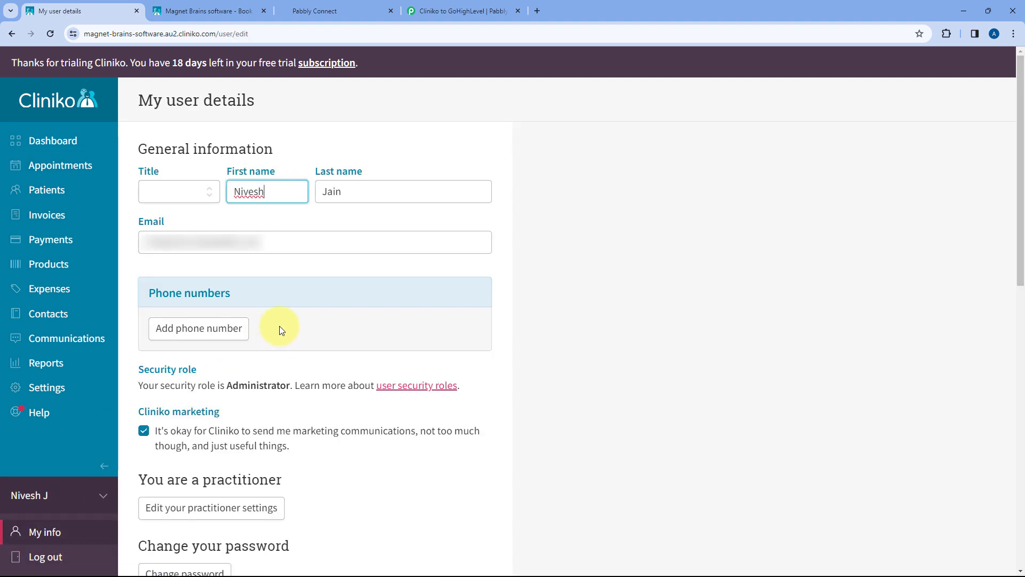
{"action": "scroll", "coordinate": [323, 334], "scroll_direction": "down", "scroll_amount": 9}
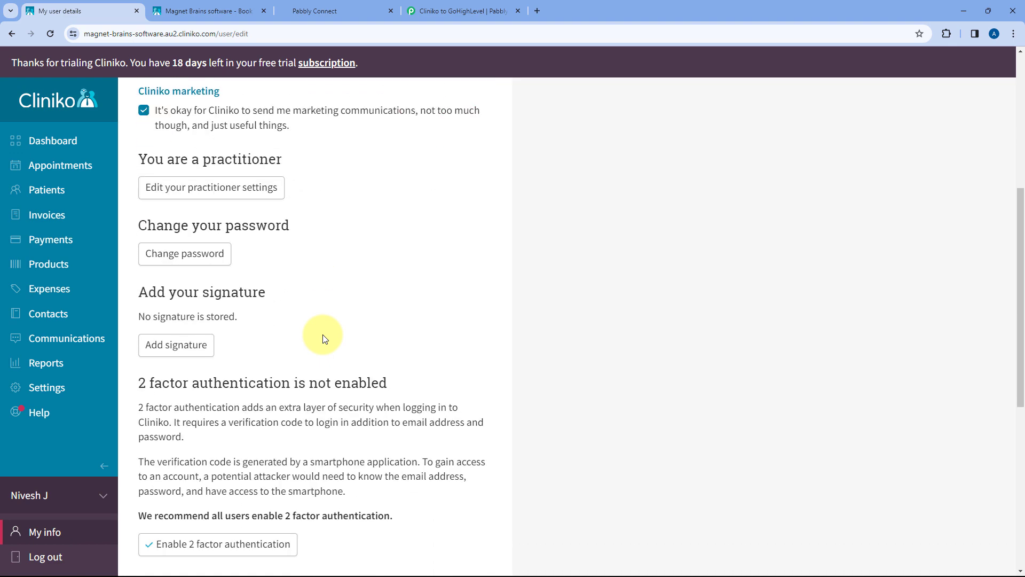
{"action": "scroll", "coordinate": [323, 334], "scroll_direction": "down", "scroll_amount": 4}
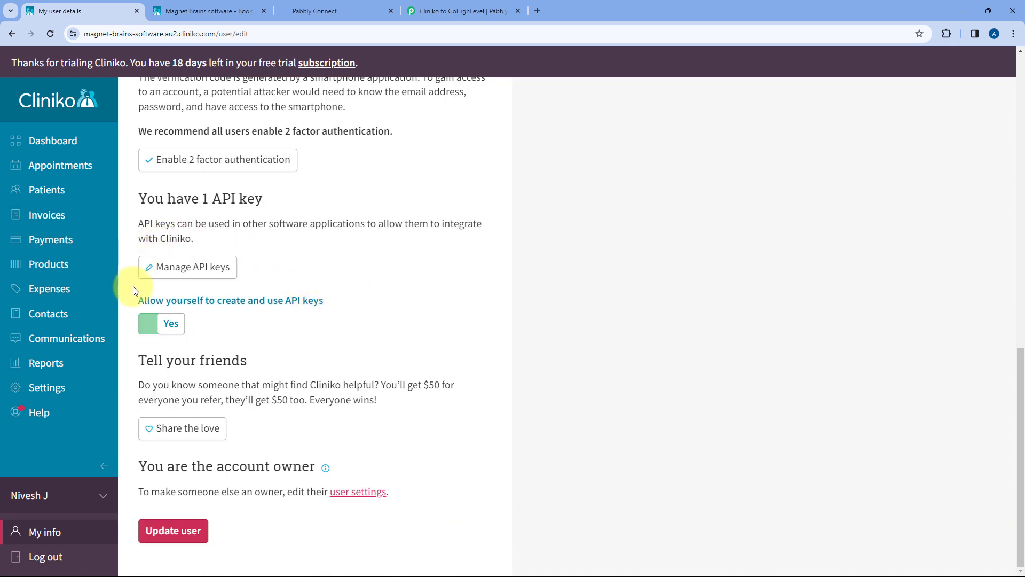
{"action": "left_click", "coordinate": [195, 270]}
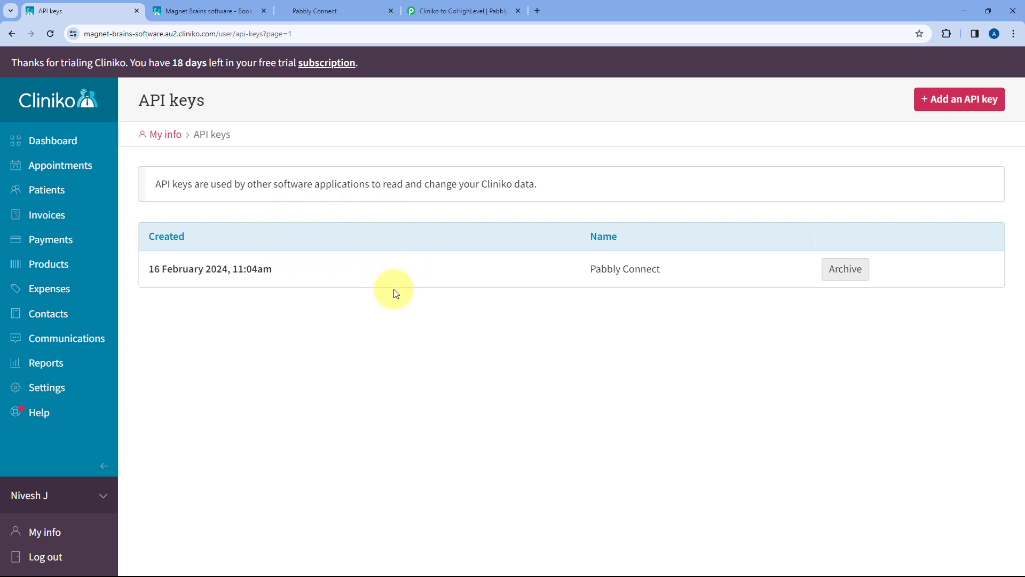
Step: Create a new Cliniko API key named GoHighLevel
{"action": "left_click", "coordinate": [946, 106]}
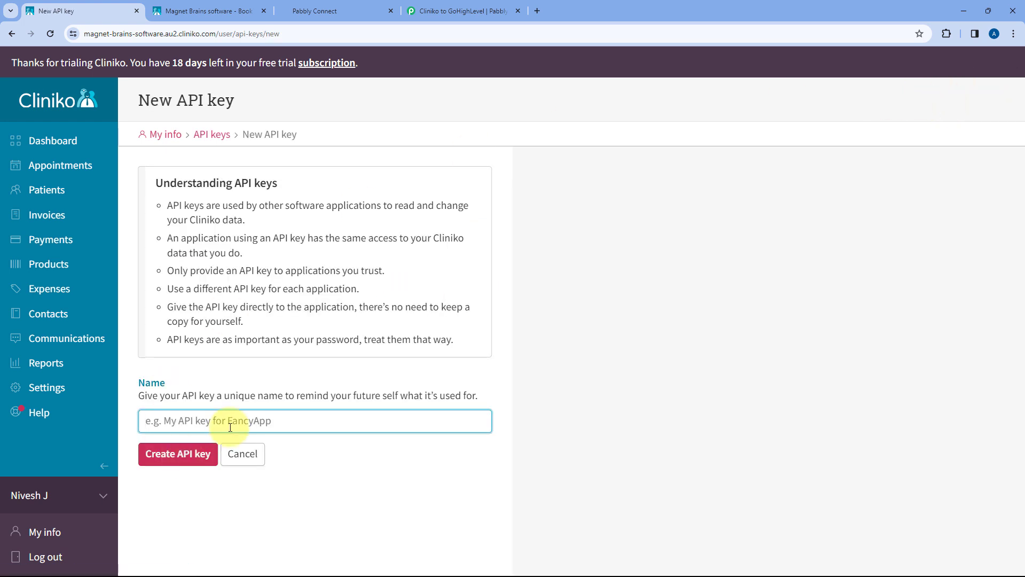
{"action": "type", "text": "GoHighLevel"}
{"action": "left_click", "coordinate": [170, 458]}
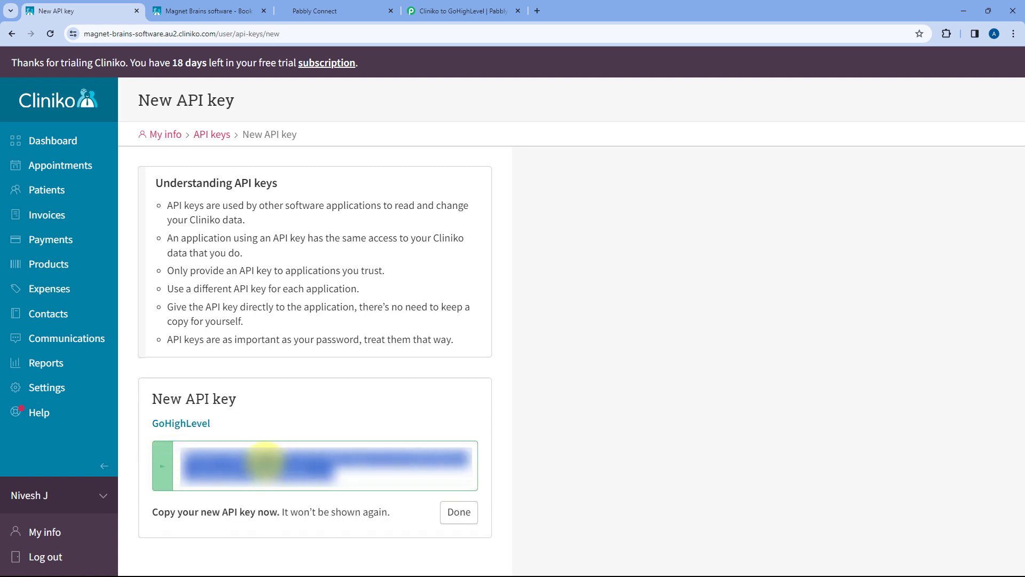
Step: Copy the new Cliniko API key and paste it into the API key field of the Pabbly Connect connection
{"action": "right_click", "coordinate": [262, 470]}
{"action": "left_click", "coordinate": [300, 328]}
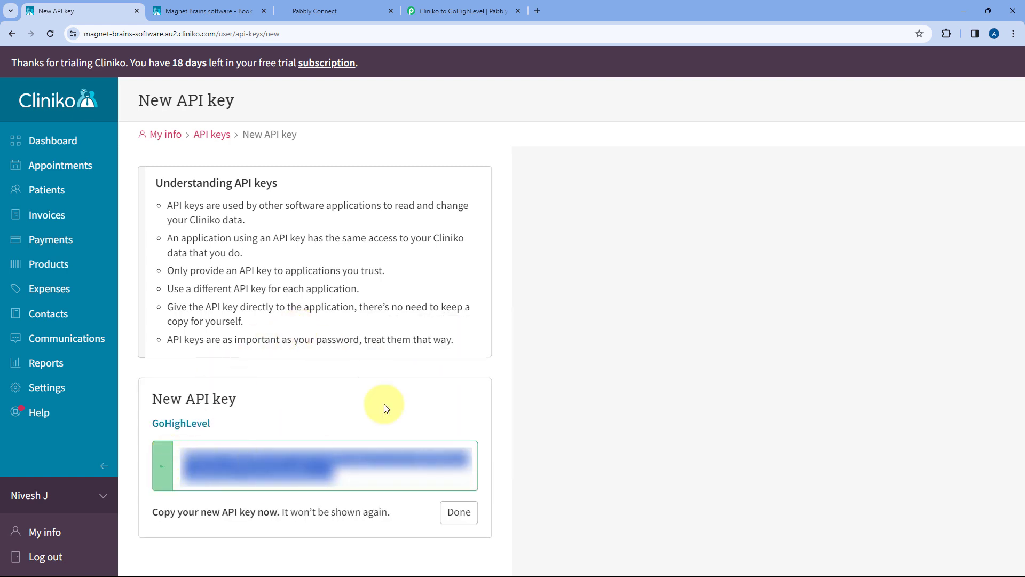
{"action": "left_click", "coordinate": [464, 8]}
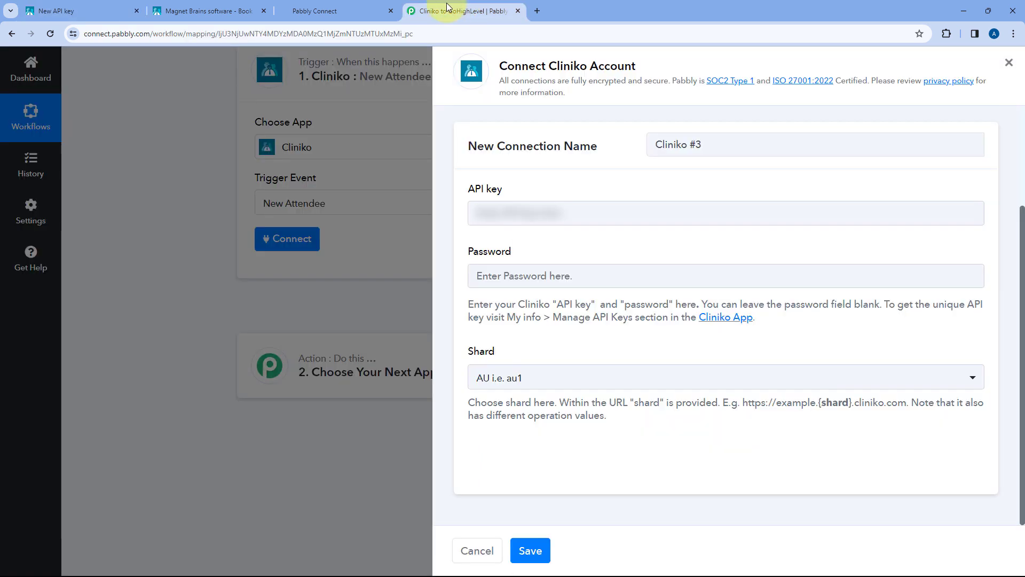
{"action": "left_click", "coordinate": [492, 211]}
{"action": "right_click", "coordinate": [508, 213]}
{"action": "left_click", "coordinate": [538, 314]}
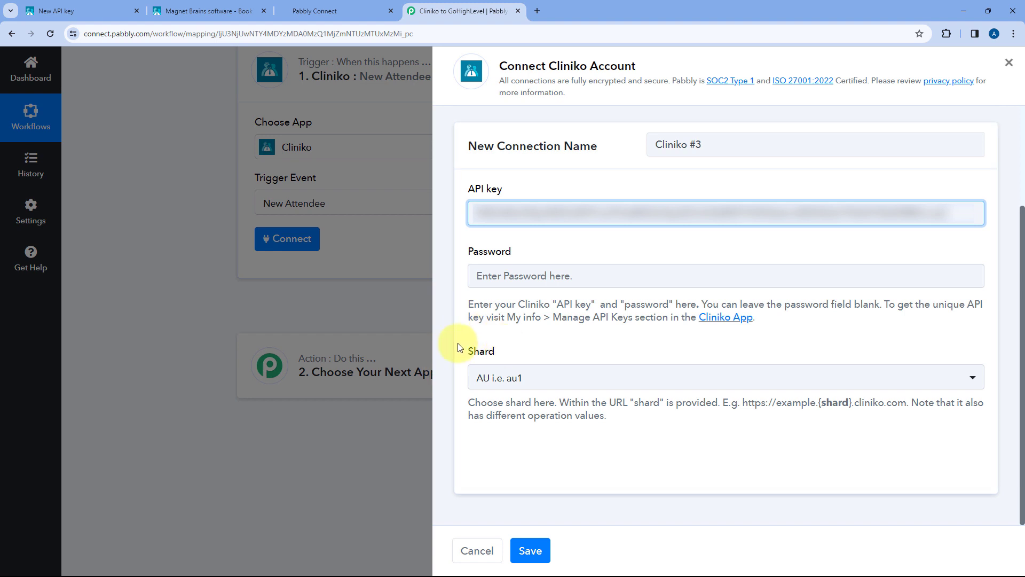
Step: Check the shard in Cliniko's web address, set the connection's shard to "AU i.e. au2" and save the connection
{"action": "left_click", "coordinate": [553, 378]}
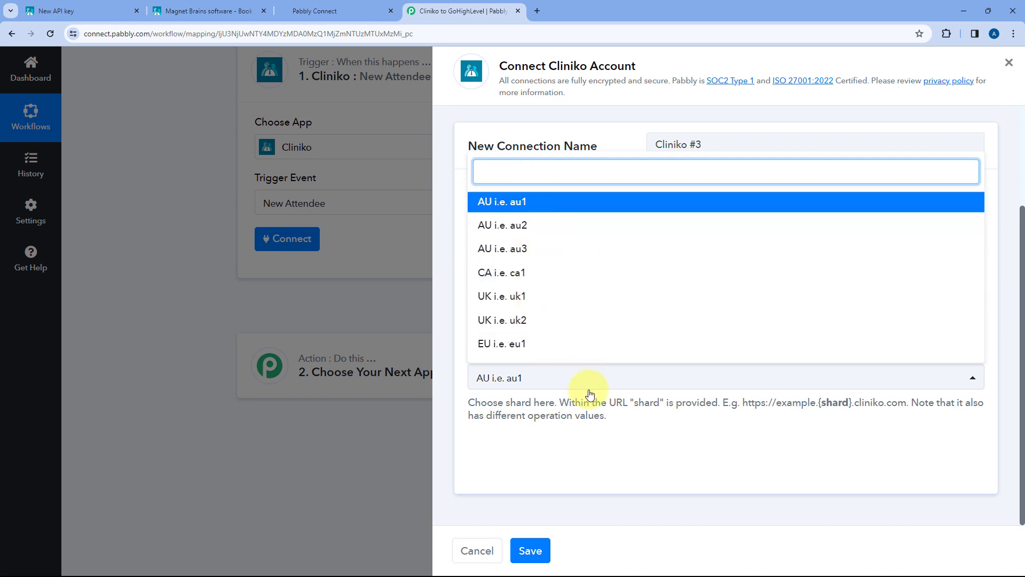
{"action": "left_click", "coordinate": [110, 5]}
{"action": "double_click", "coordinate": [167, 33]}
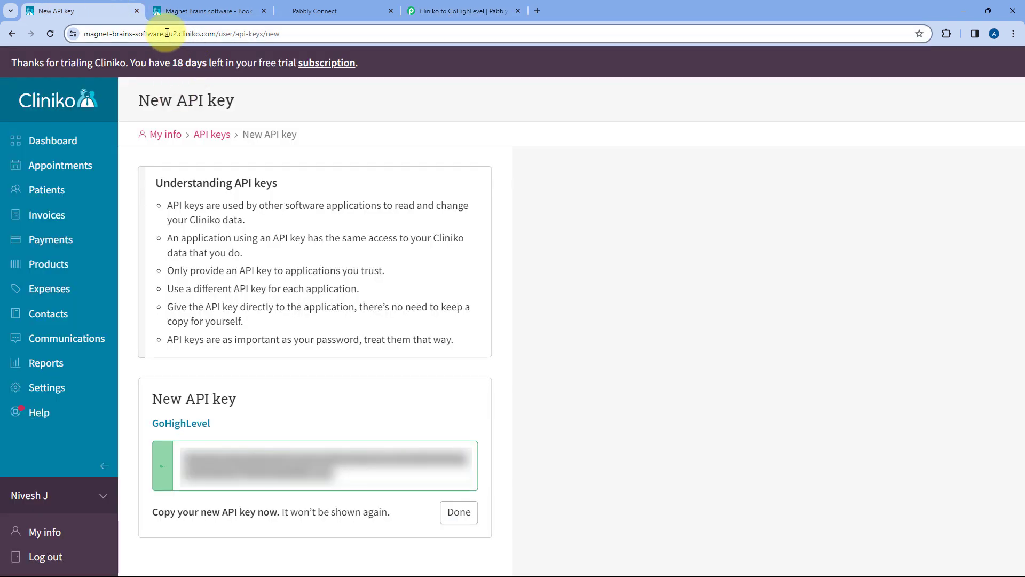
{"action": "left_click", "coordinate": [155, 34]}
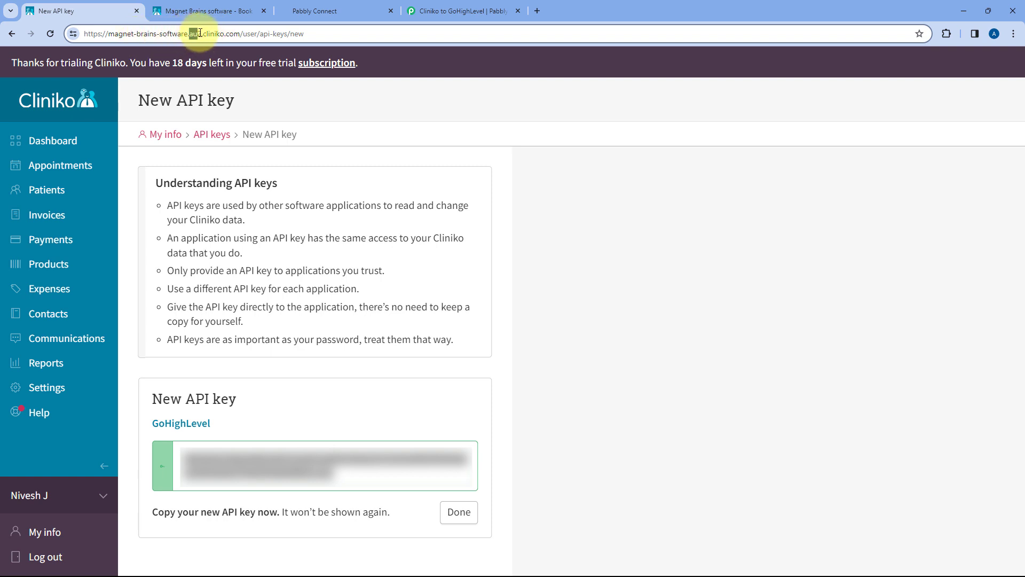
{"action": "left_click", "coordinate": [238, 96]}
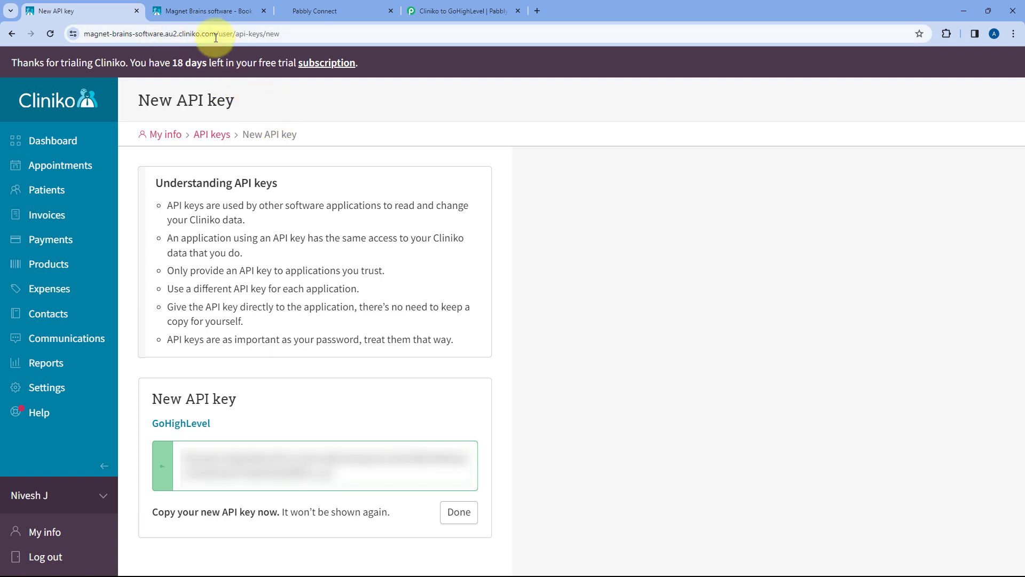
{"action": "double_click", "coordinate": [170, 34]}
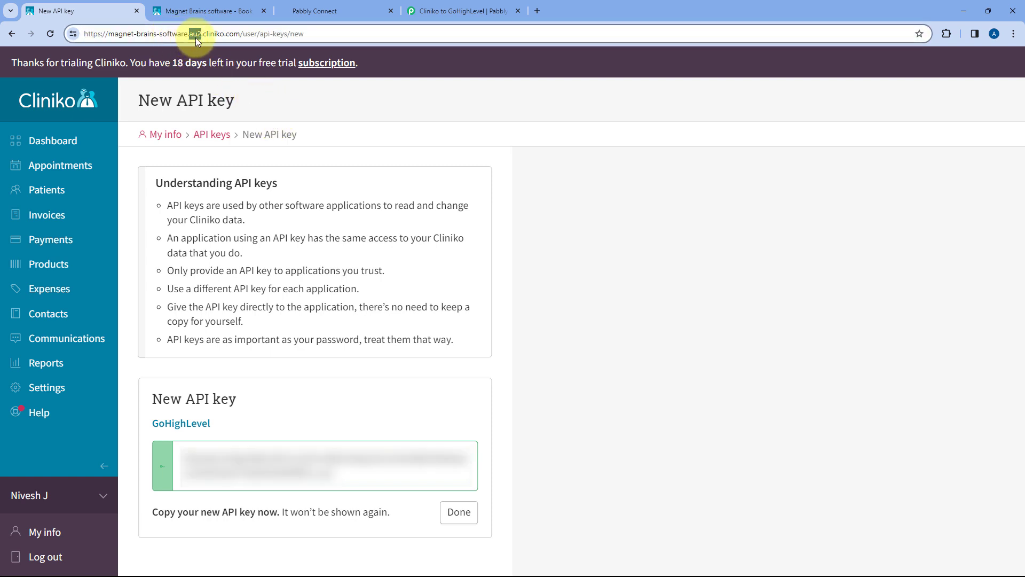
{"action": "left_click", "coordinate": [462, 11]}
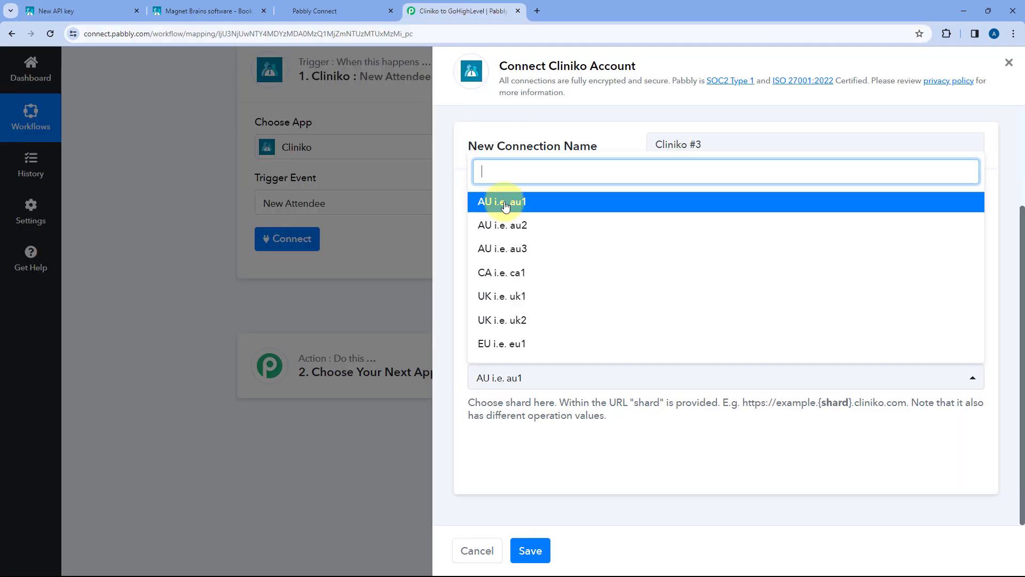
{"action": "left_click", "coordinate": [541, 227]}
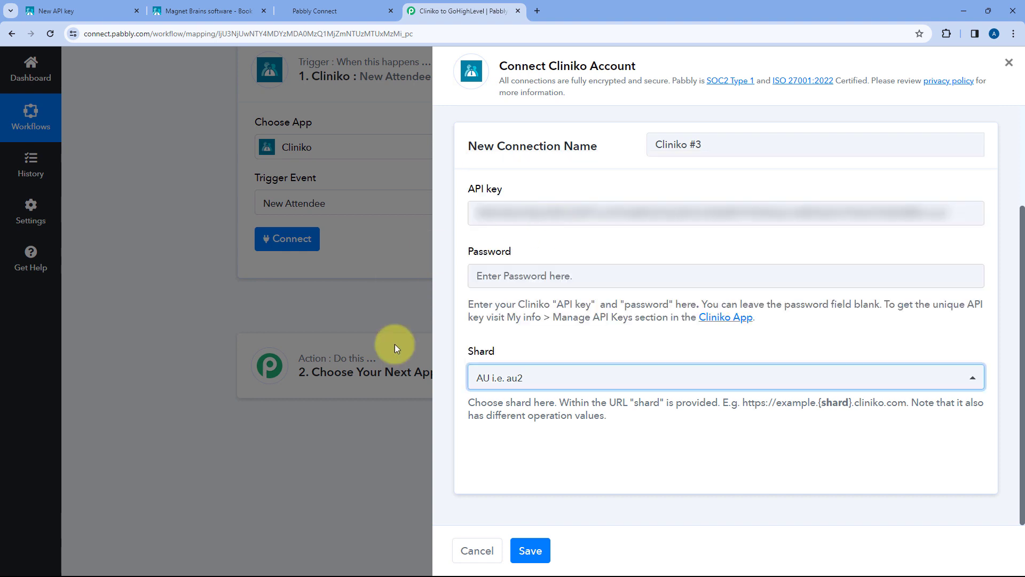
{"action": "left_click", "coordinate": [497, 351]}
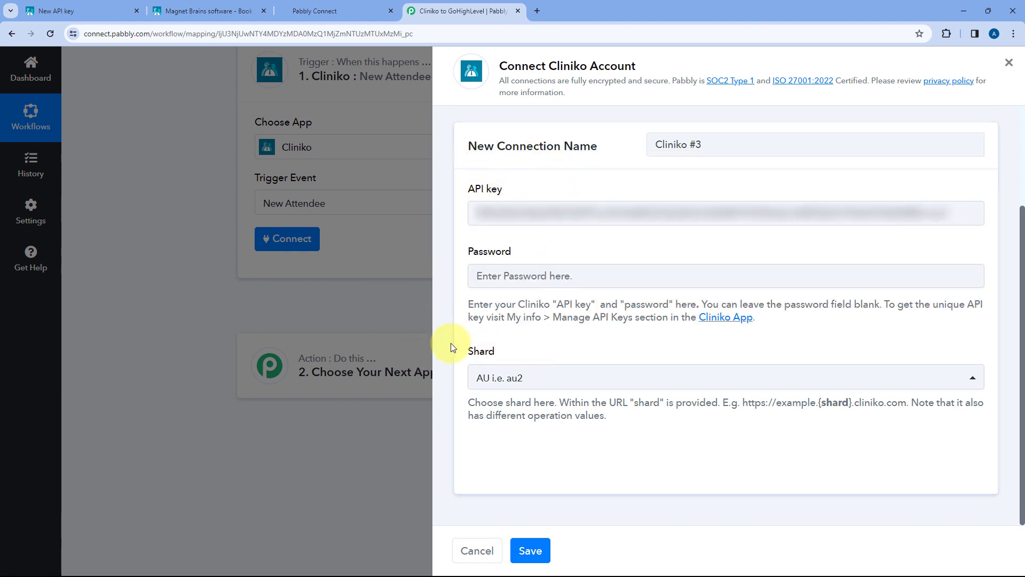
{"action": "left_click", "coordinate": [541, 558]}
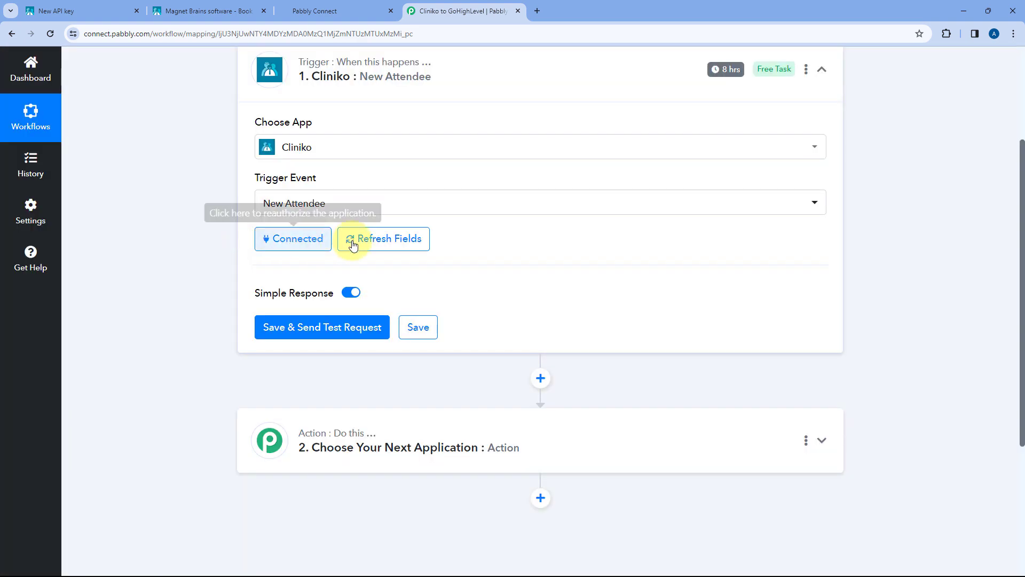
{"action": "scroll", "coordinate": [472, 285], "scroll_direction": "up", "scroll_amount": 2}
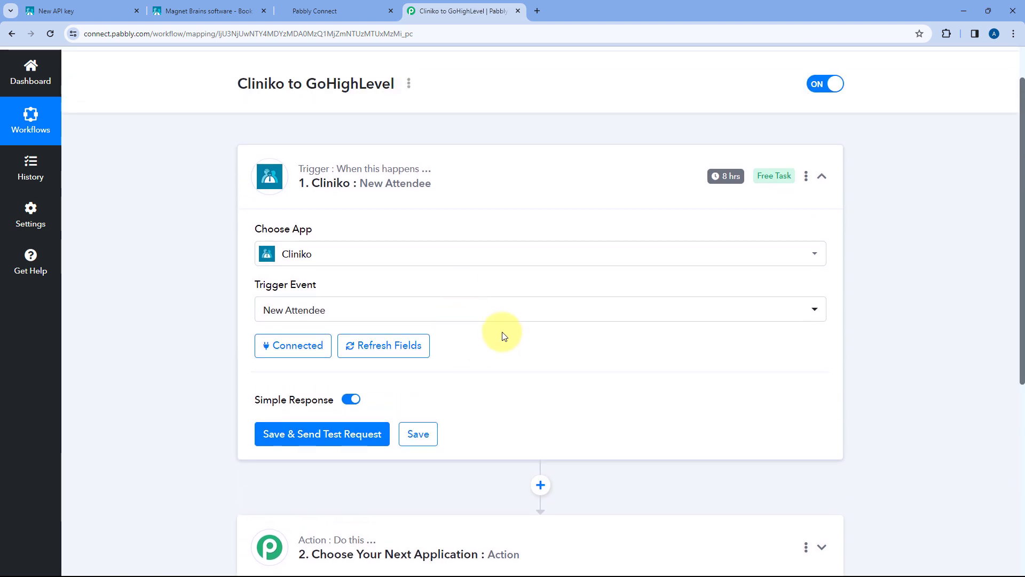
{"action": "scroll", "coordinate": [502, 335], "scroll_direction": "down", "scroll_amount": 2}
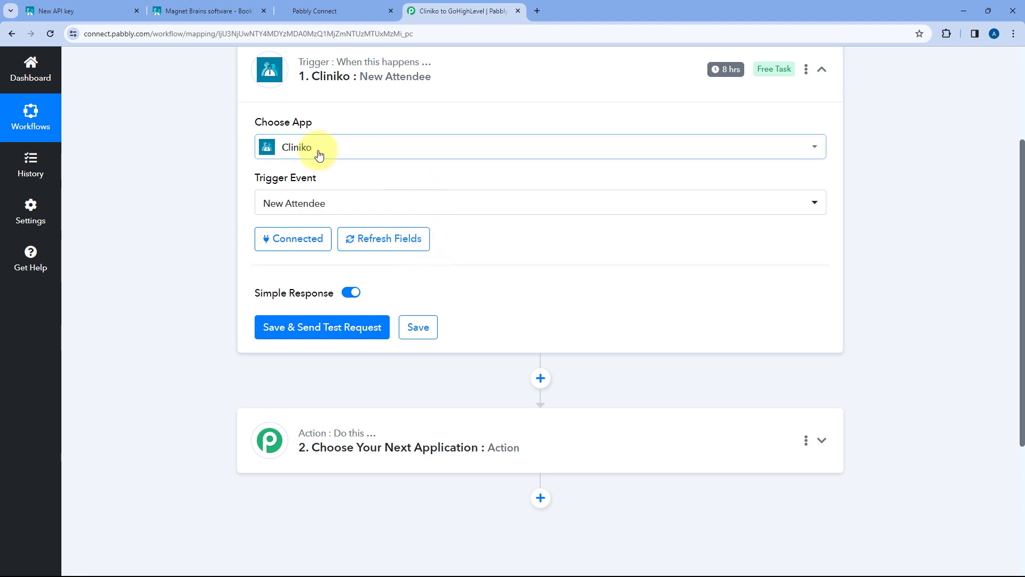
{"action": "left_click", "coordinate": [216, 6]}
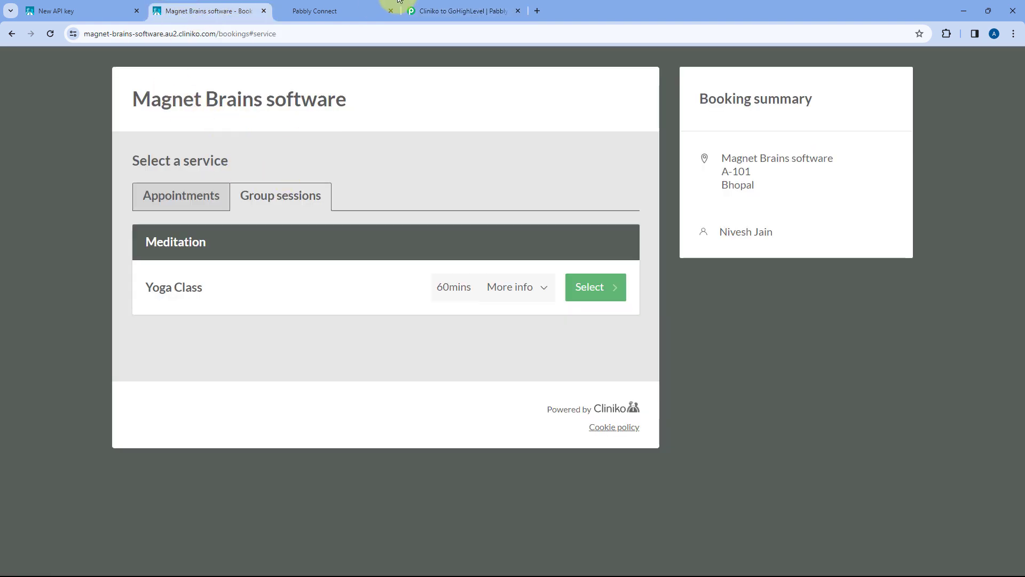
{"action": "left_click", "coordinate": [434, 5]}
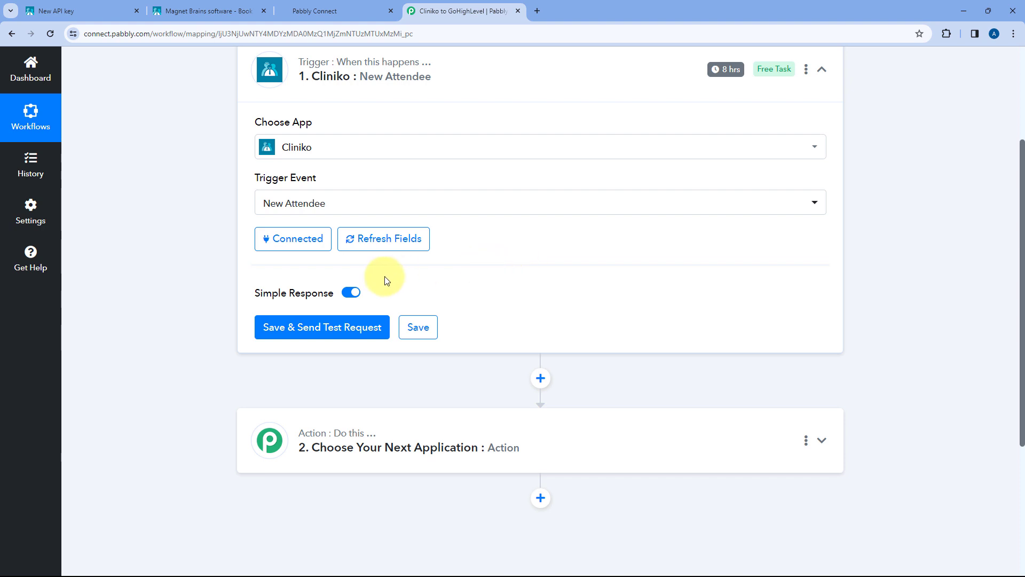
Step: On the Cliniko booking page, select the Yoga Class group session for 19 February 2024 at 9:00am, checking it against the appointments calendar
{"action": "left_click", "coordinate": [231, 5]}
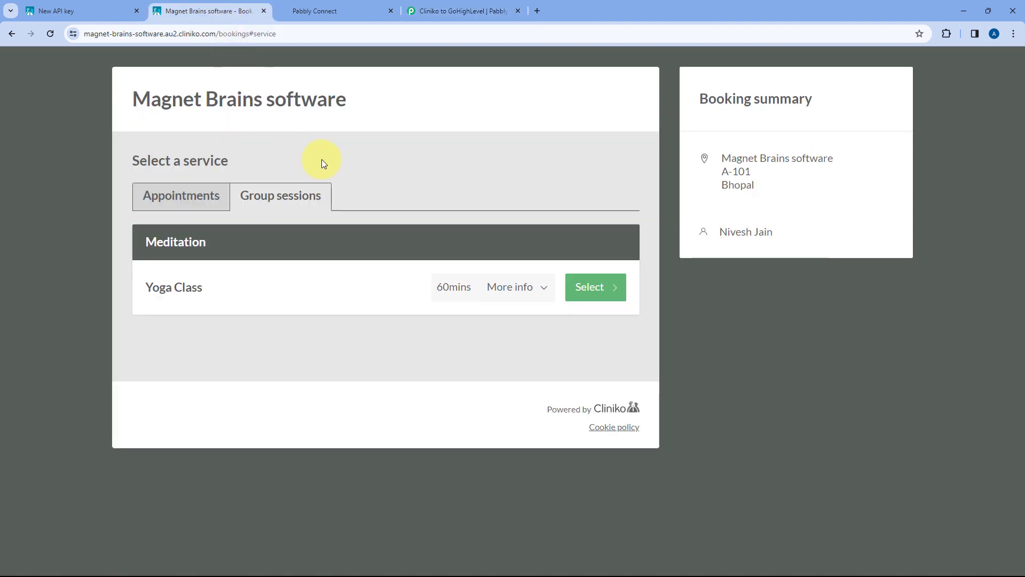
{"action": "left_click", "coordinate": [585, 288]}
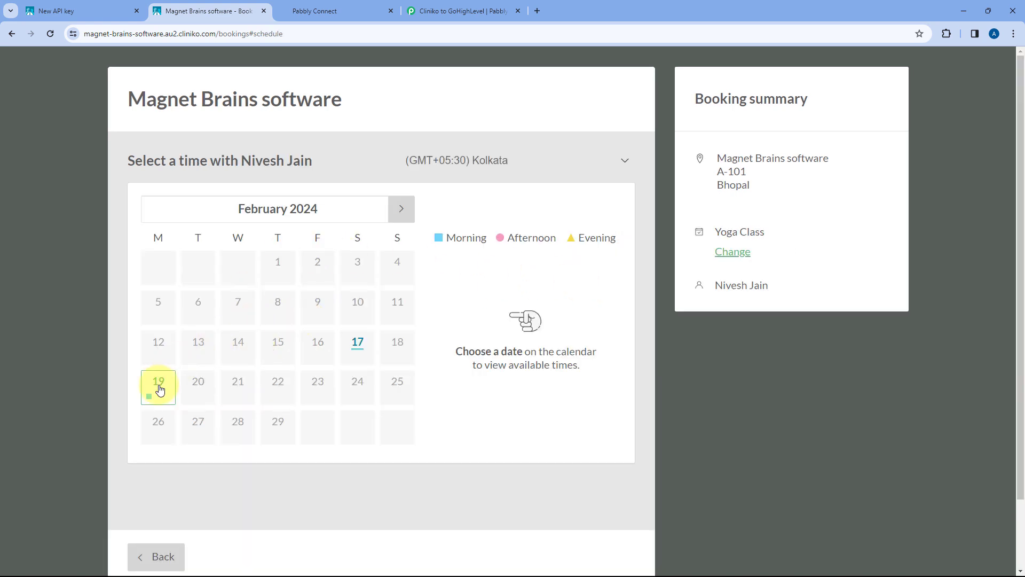
{"action": "left_click", "coordinate": [158, 388]}
{"action": "left_click", "coordinate": [124, 11]}
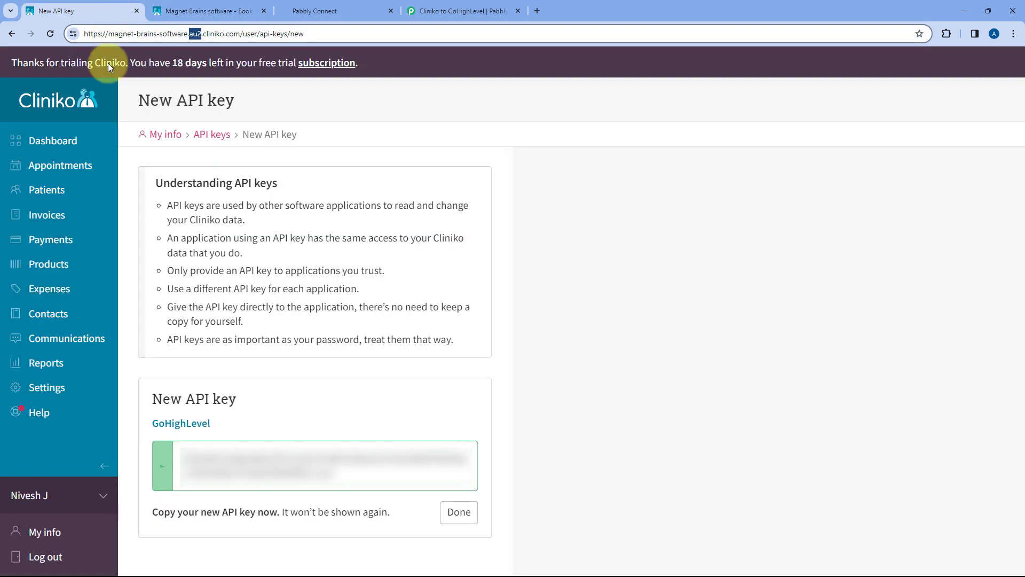
{"action": "left_click", "coordinate": [80, 168]}
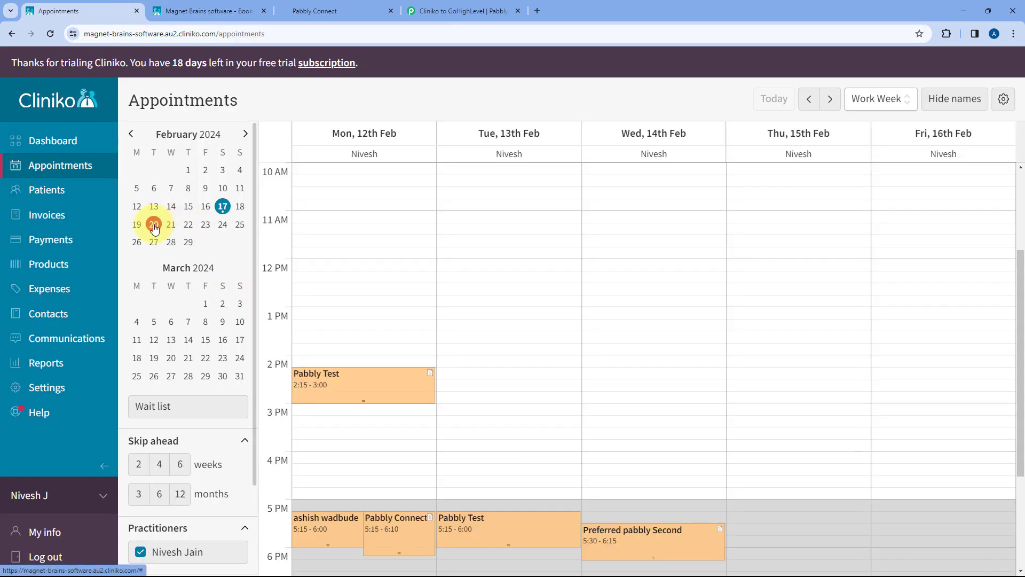
{"action": "left_click", "coordinate": [154, 225]}
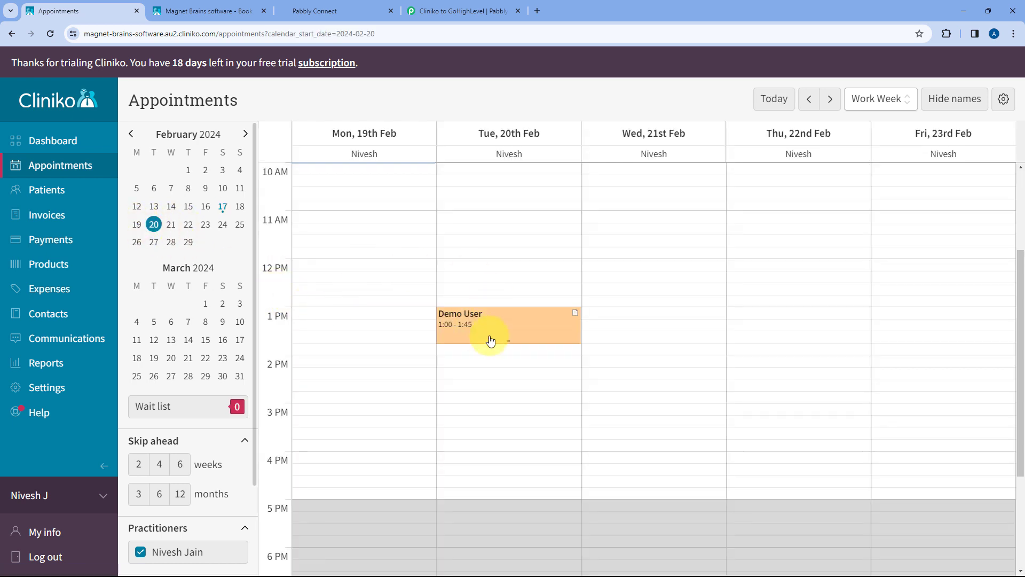
{"action": "scroll", "coordinate": [361, 309], "scroll_direction": "up", "scroll_amount": 2}
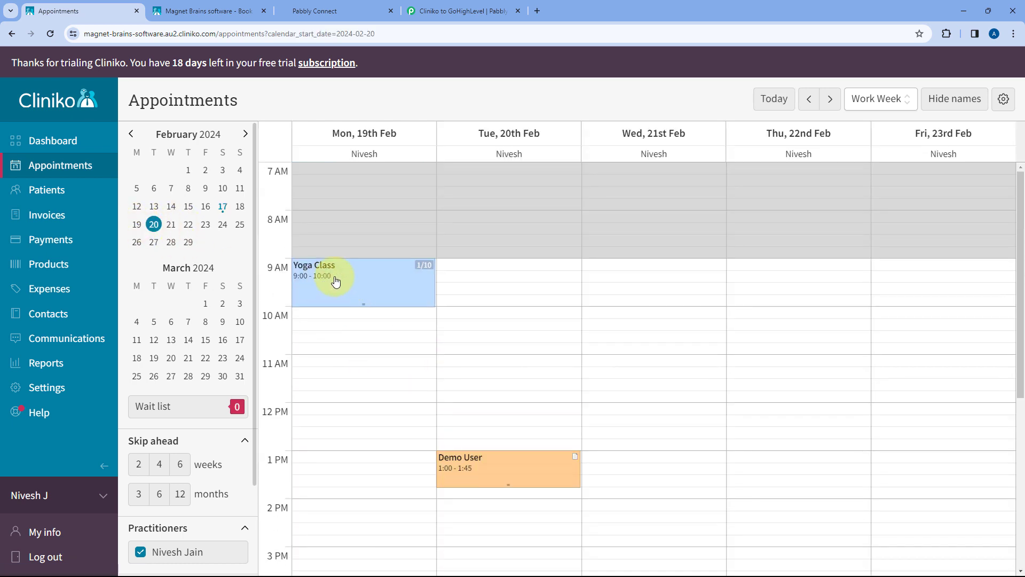
{"action": "left_click", "coordinate": [227, 10]}
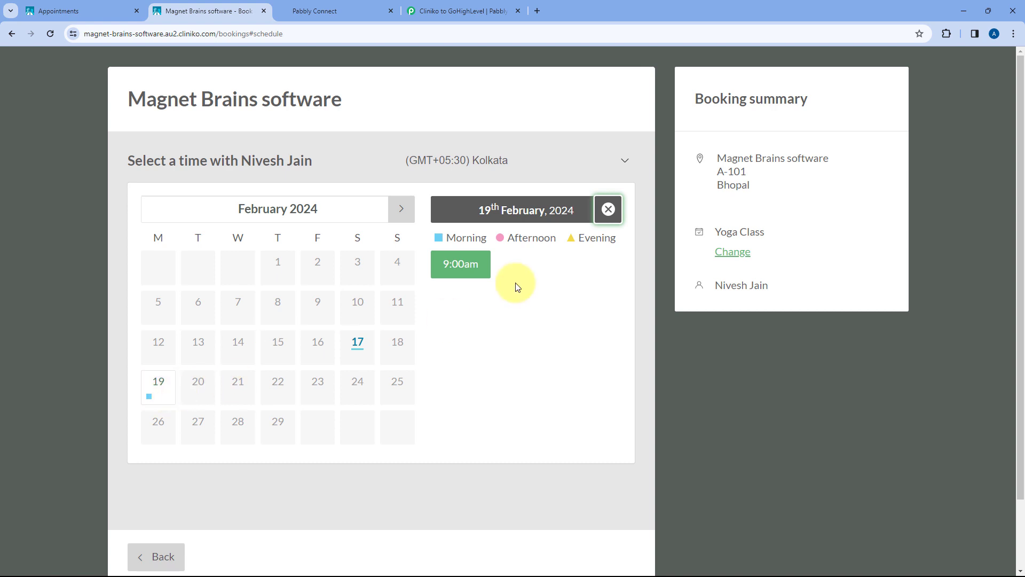
{"action": "left_click", "coordinate": [468, 266]}
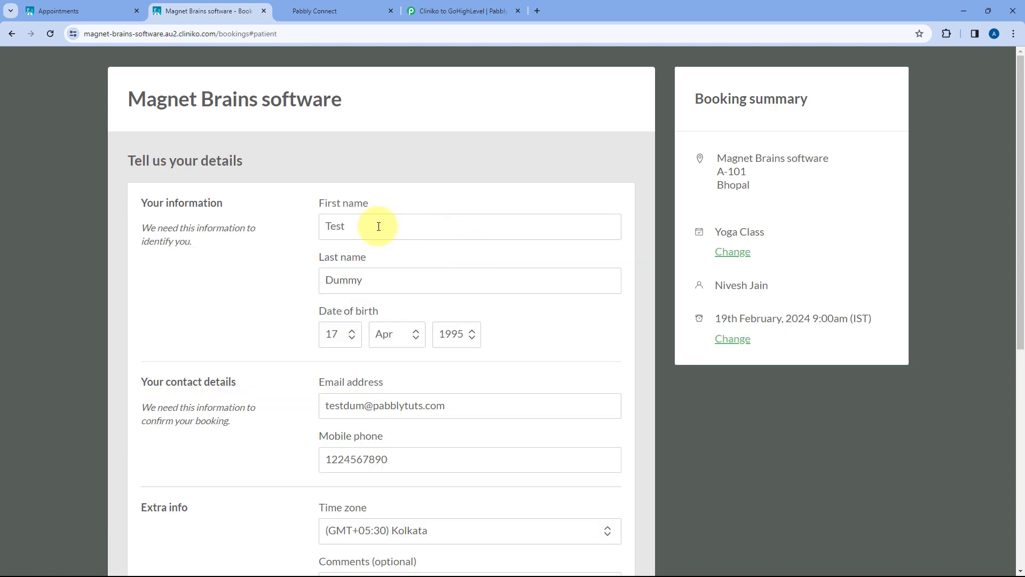
Step: Replace the prefilled first and last name on the booking form with the test attendee's name
{"action": "left_click", "coordinate": [379, 226]}
{"action": "type", "text": "Demo"}
{"action": "key", "text": "Tab"}
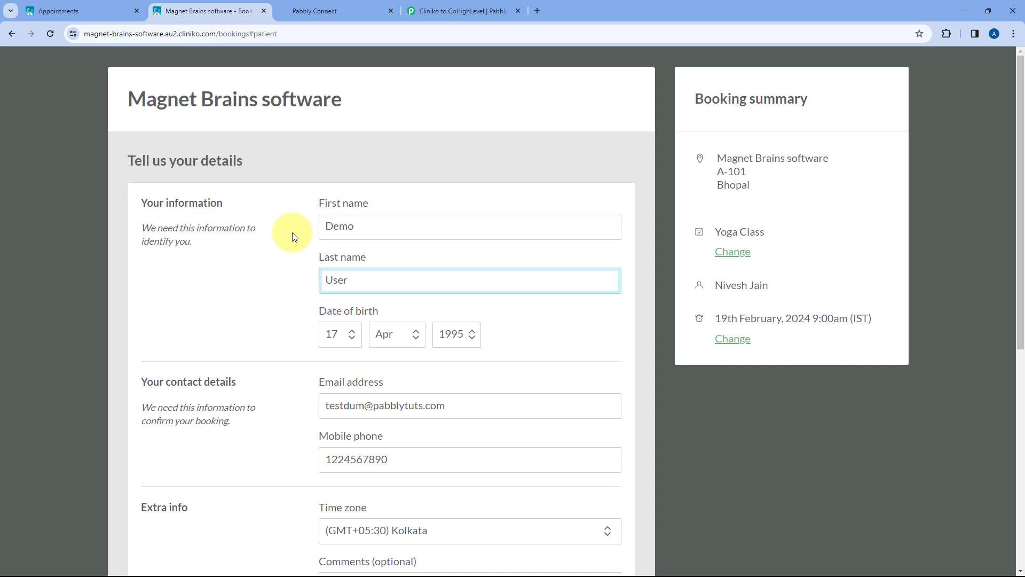
Step: Change the day, month and year of the attendee's date of birth on the booking form
{"action": "scroll", "coordinate": [320, 241], "scroll_direction": "down", "scroll_amount": 2}
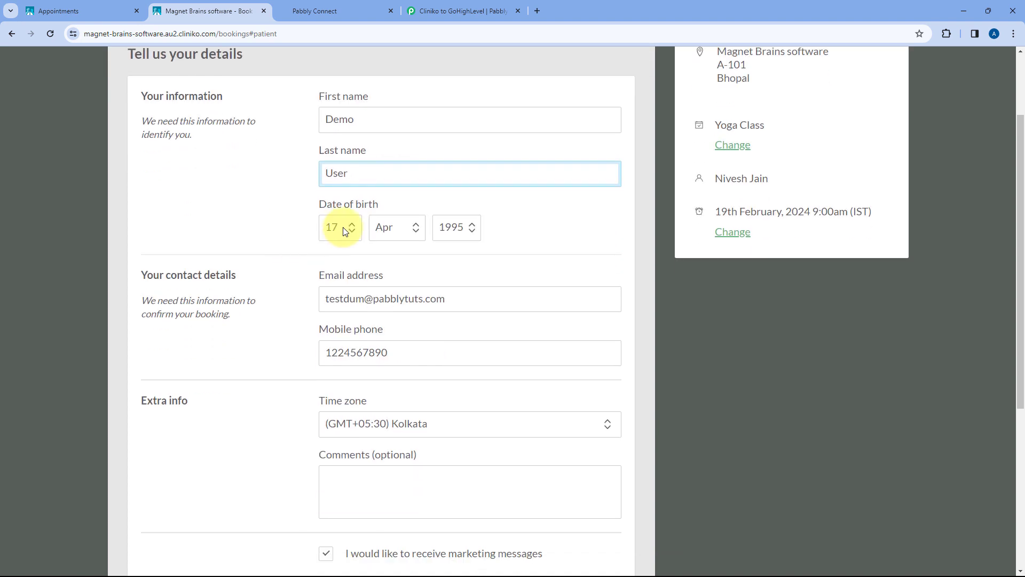
{"action": "left_click", "coordinate": [342, 230]}
{"action": "left_click", "coordinate": [337, 263]}
{"action": "left_click", "coordinate": [388, 238]}
{"action": "left_click", "coordinate": [400, 258]}
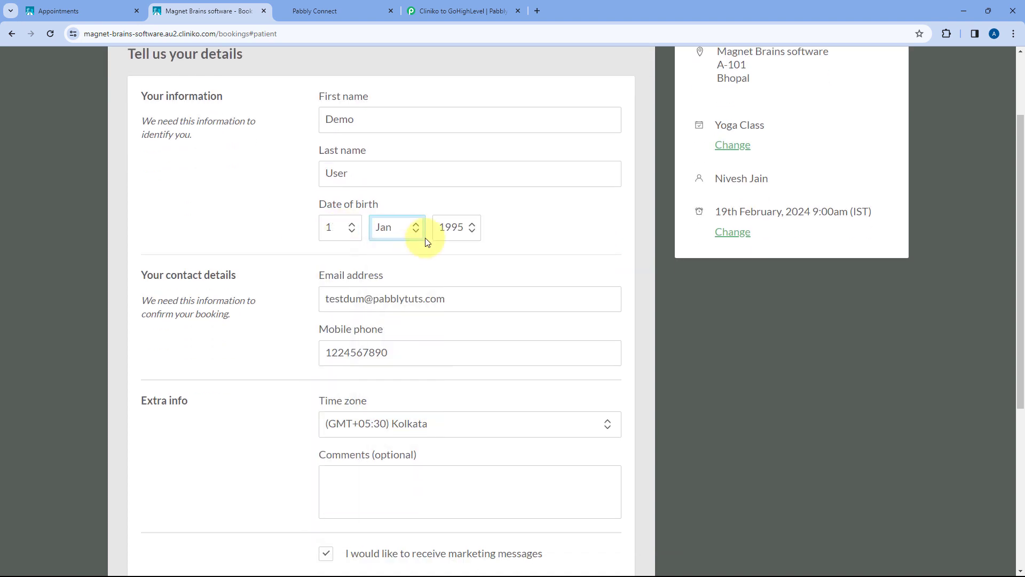
{"action": "left_click", "coordinate": [459, 238]}
{"action": "scroll", "coordinate": [459, 406], "scroll_direction": "down", "scroll_amount": 2}
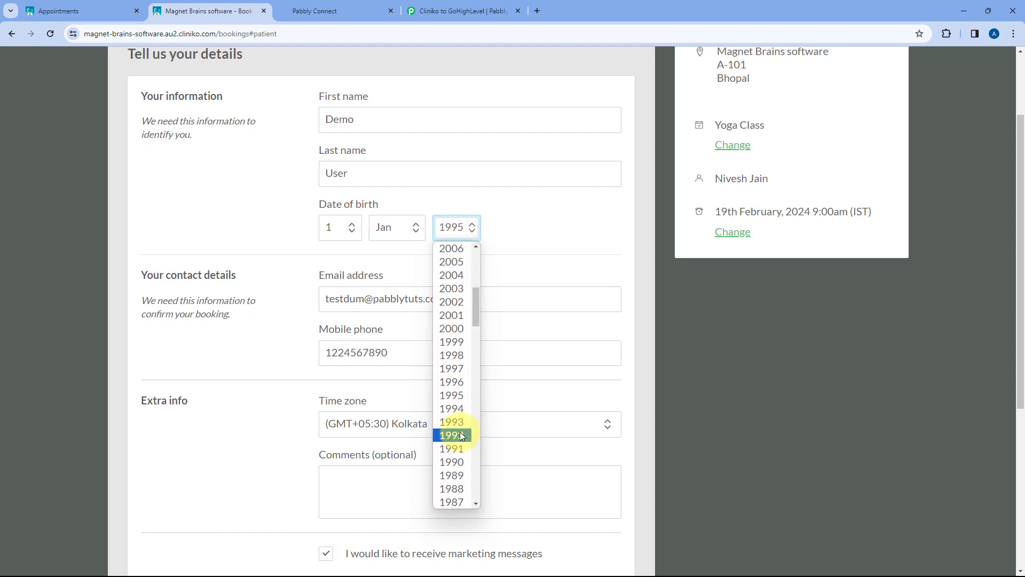
{"action": "left_click", "coordinate": [461, 343]}
Step: Replace the prefilled email address and mobile phone number with the test attendee's contact details
{"action": "left_click_drag", "start_coordinate": [364, 299], "coordinate": [319, 303]}
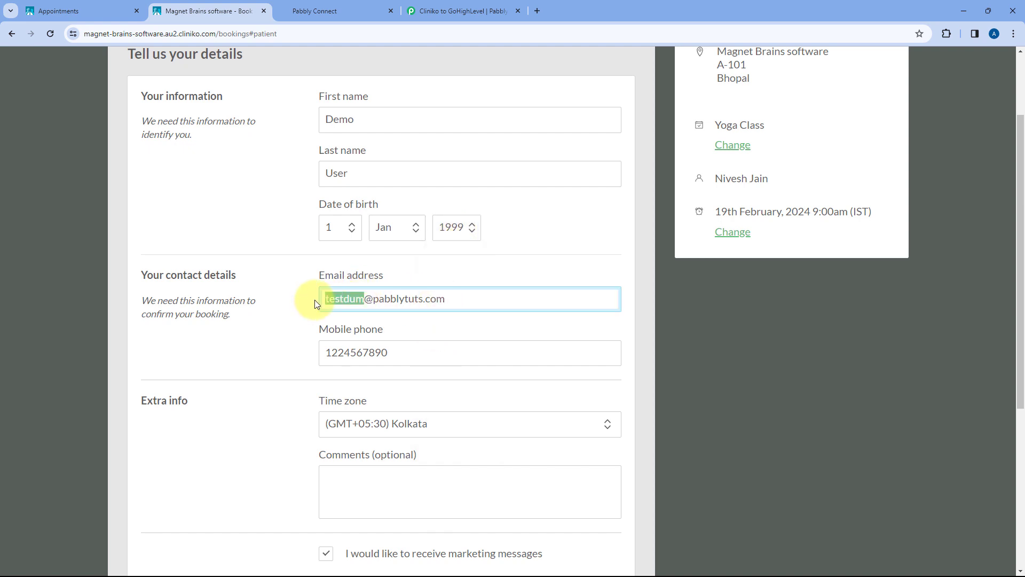
{"action": "type", "text": "demo"}
{"action": "left_click_drag", "start_coordinate": [396, 353], "coordinate": [249, 357]}
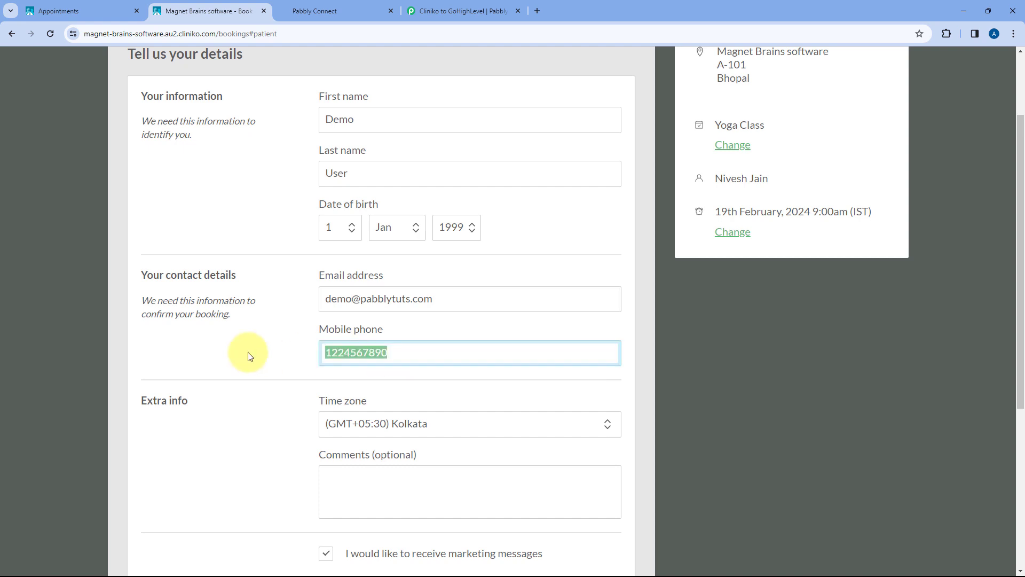
{"action": "type", "text": "12345"}
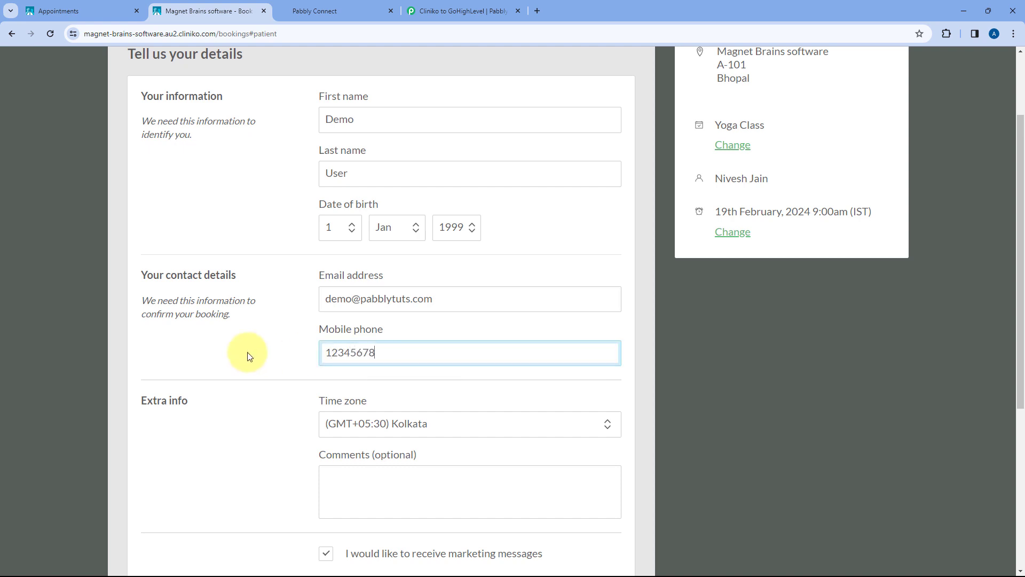
Step: Review the filled-in attendee details and complete the Yoga Class booking
{"action": "scroll", "coordinate": [248, 353], "scroll_direction": "up", "scroll_amount": 1}
{"action": "scroll", "coordinate": [262, 289], "scroll_direction": "down", "scroll_amount": 3}
{"action": "scroll", "coordinate": [272, 233], "scroll_direction": "up", "scroll_amount": 3}
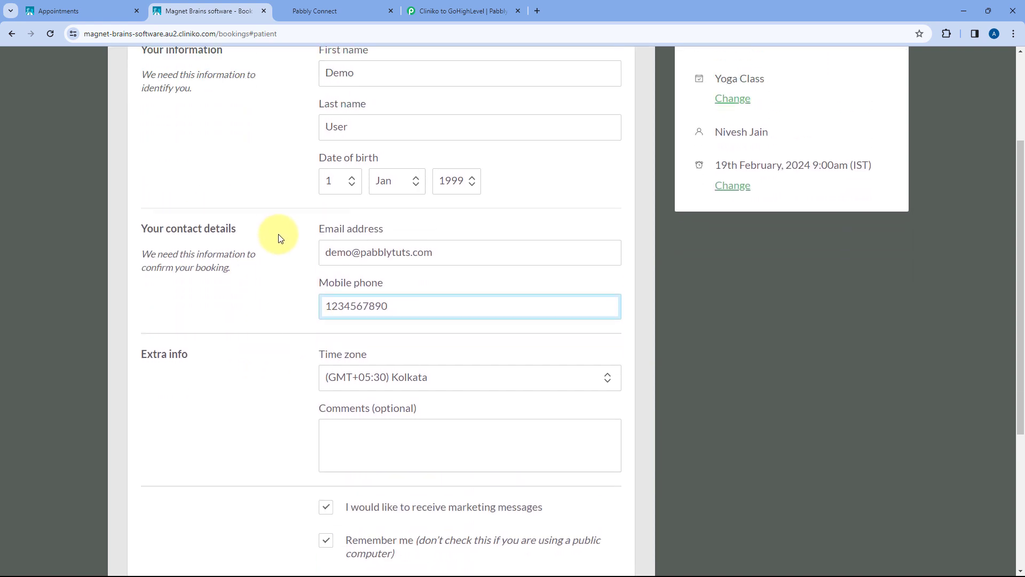
{"action": "scroll", "coordinate": [335, 181], "scroll_direction": "up", "scroll_amount": 1}
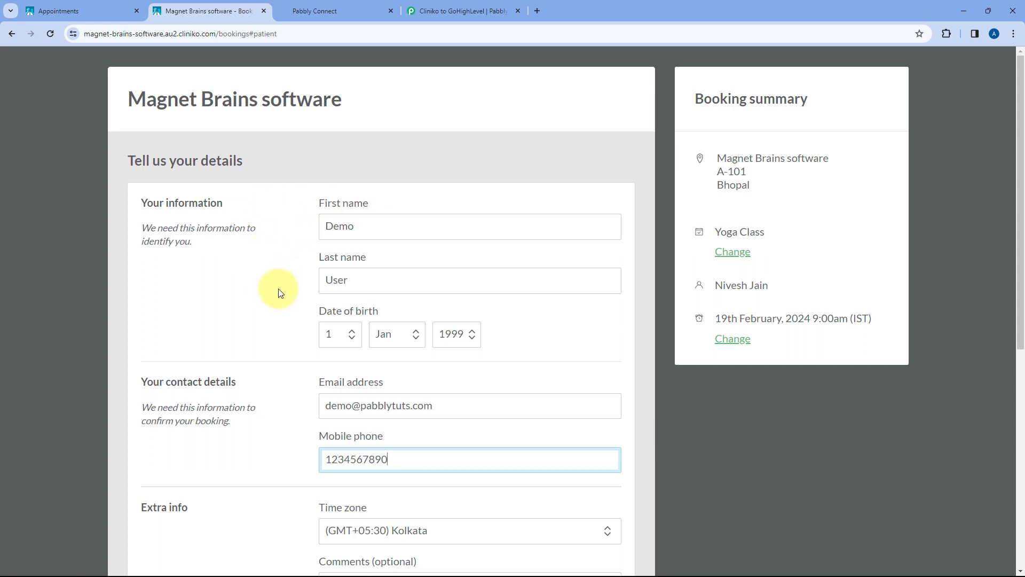
{"action": "scroll", "coordinate": [269, 310], "scroll_direction": "down", "scroll_amount": 4}
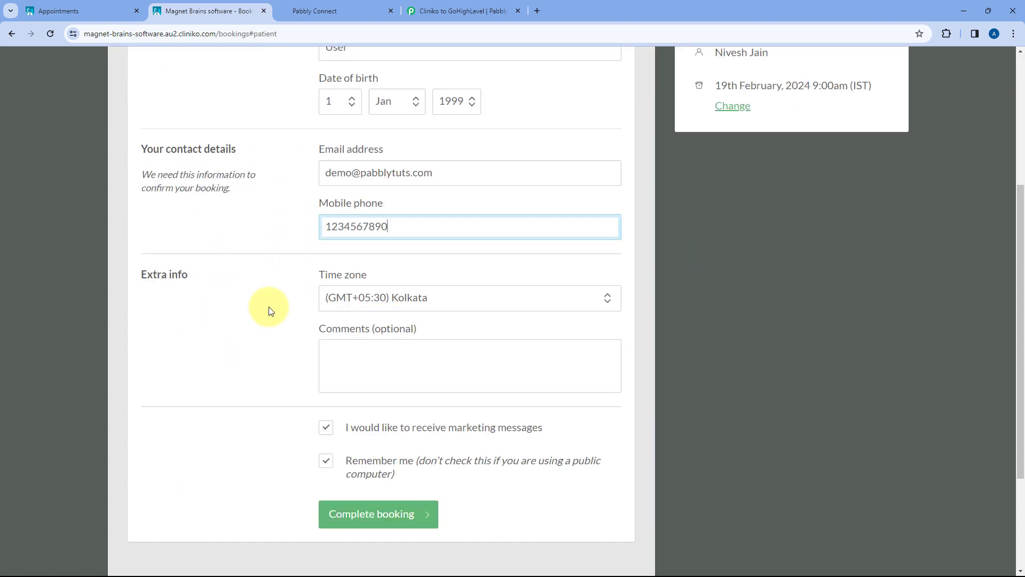
{"action": "scroll", "coordinate": [270, 310], "scroll_direction": "down", "scroll_amount": 1}
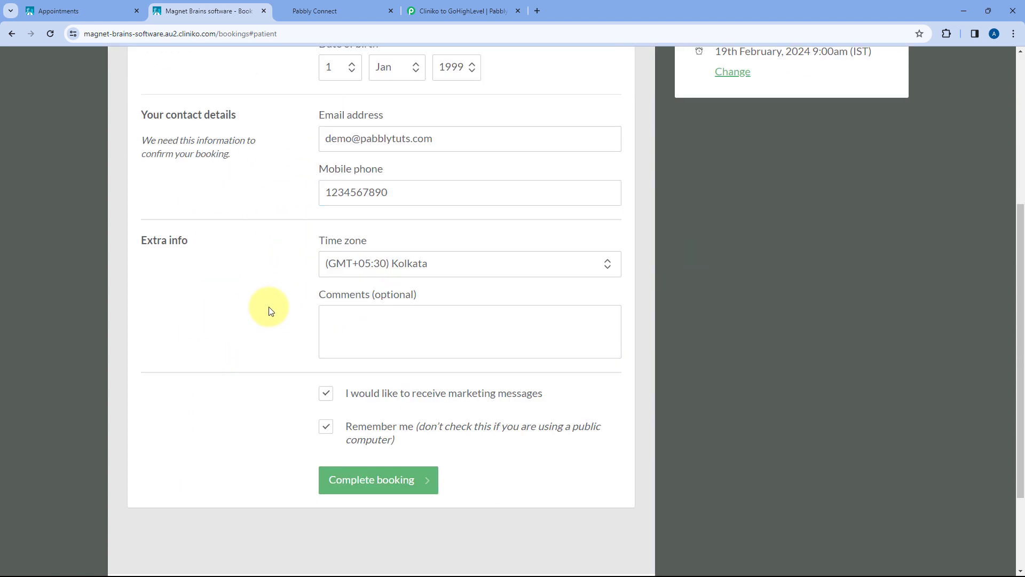
{"action": "left_click", "coordinate": [381, 480]}
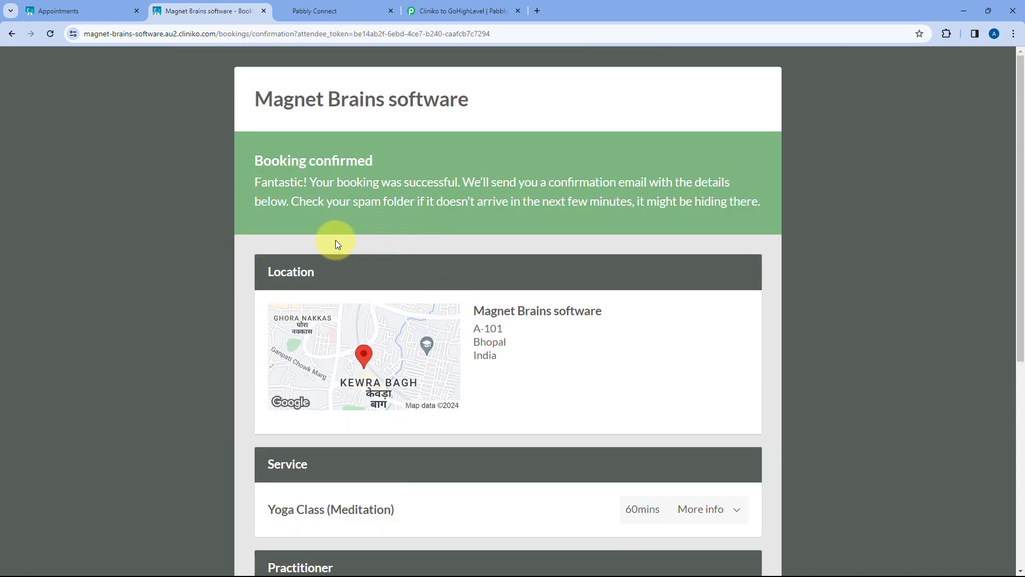
Step: In the Cliniko appointments calendar, check the attendee list of the Yoga Class on Monday 19 February, then close it
{"action": "left_click", "coordinate": [42, 9]}
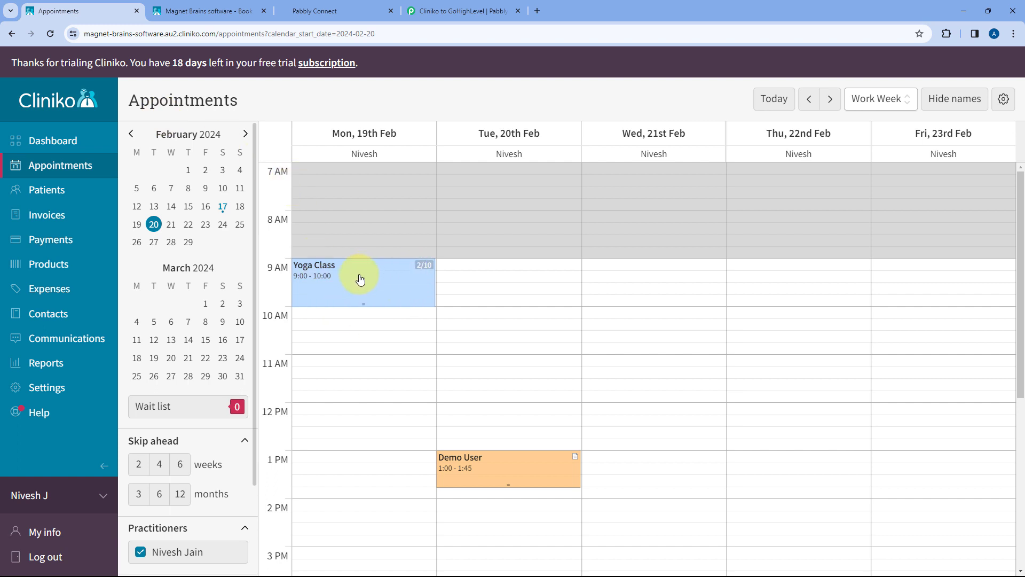
{"action": "left_click", "coordinate": [412, 280]}
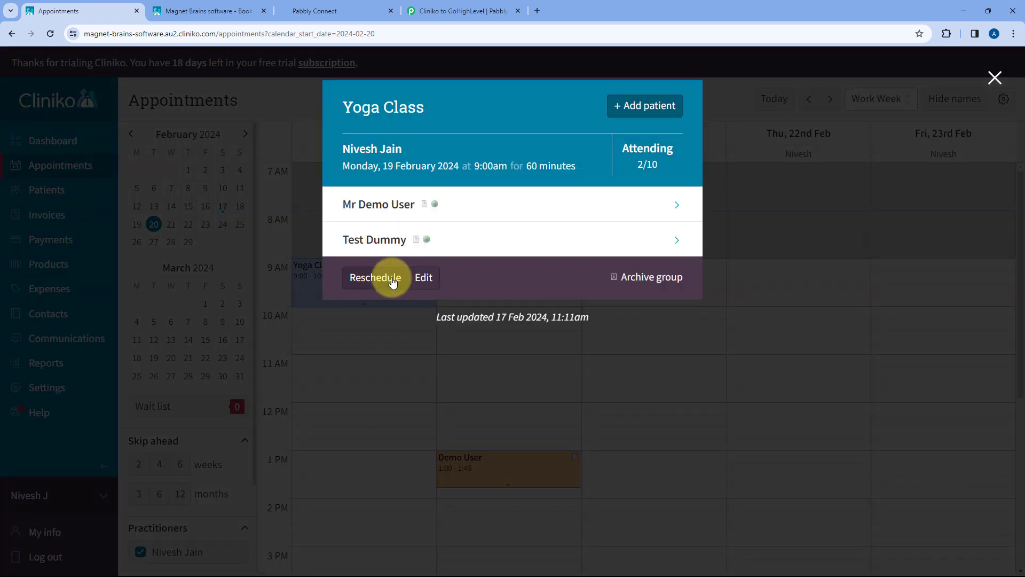
{"action": "left_click", "coordinate": [725, 267]}
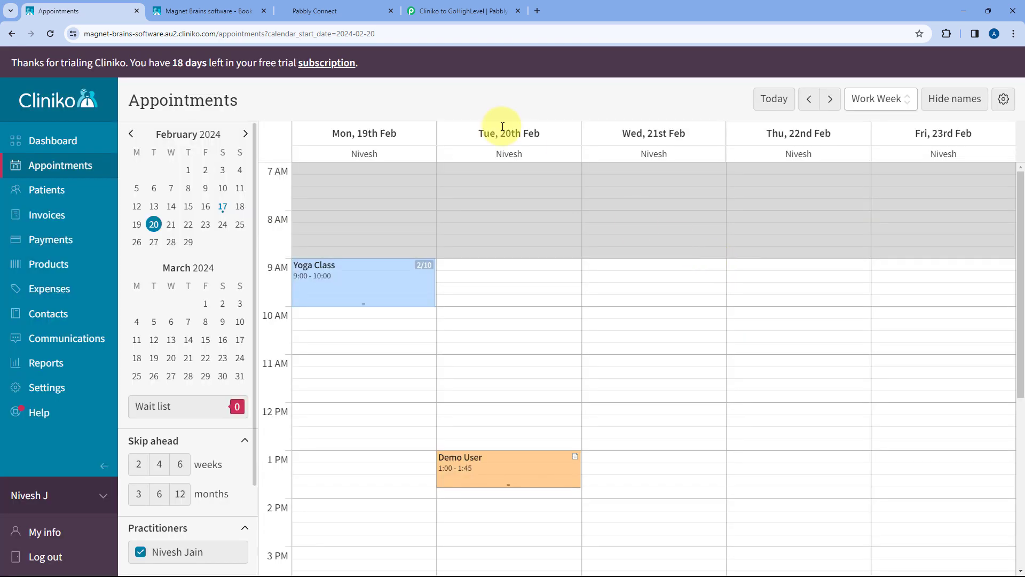
Step: In the Pabbly Connect workflow, save the Cliniko New Attendee trigger and send a test request to capture the booking response
{"action": "left_click", "coordinate": [446, 11]}
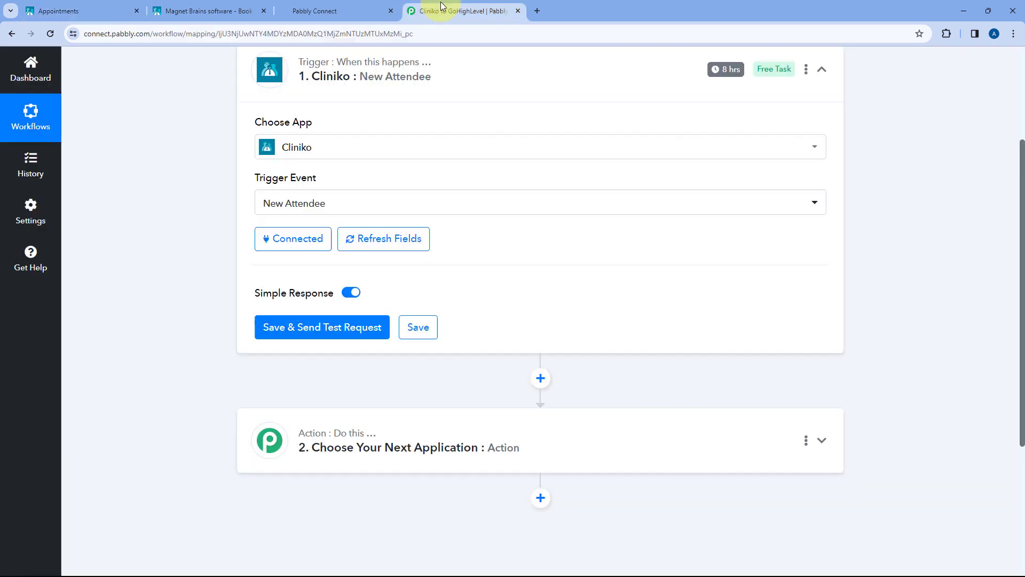
{"action": "left_click", "coordinate": [321, 327]}
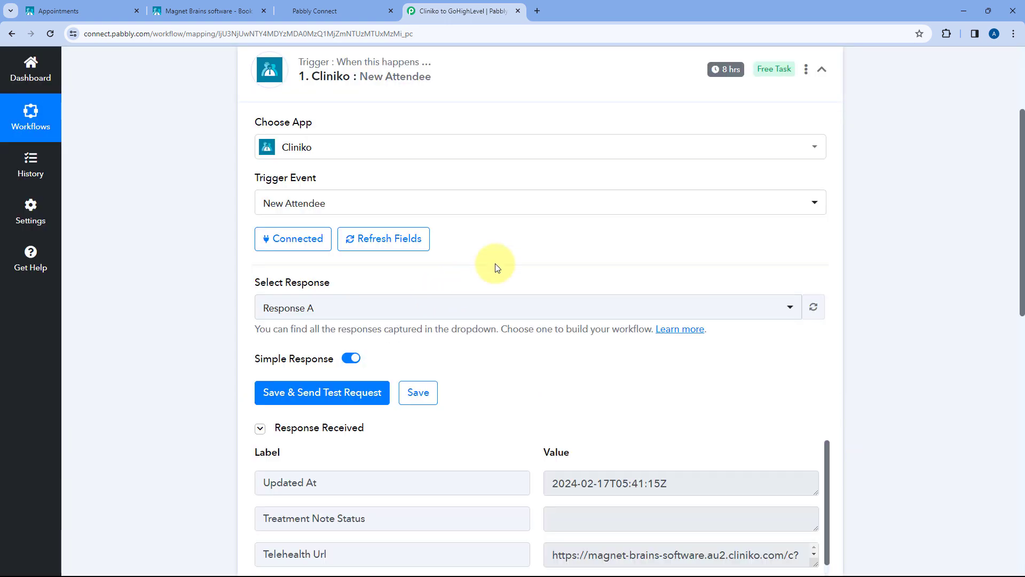
{"action": "scroll", "coordinate": [490, 267], "scroll_direction": "down", "scroll_amount": 3}
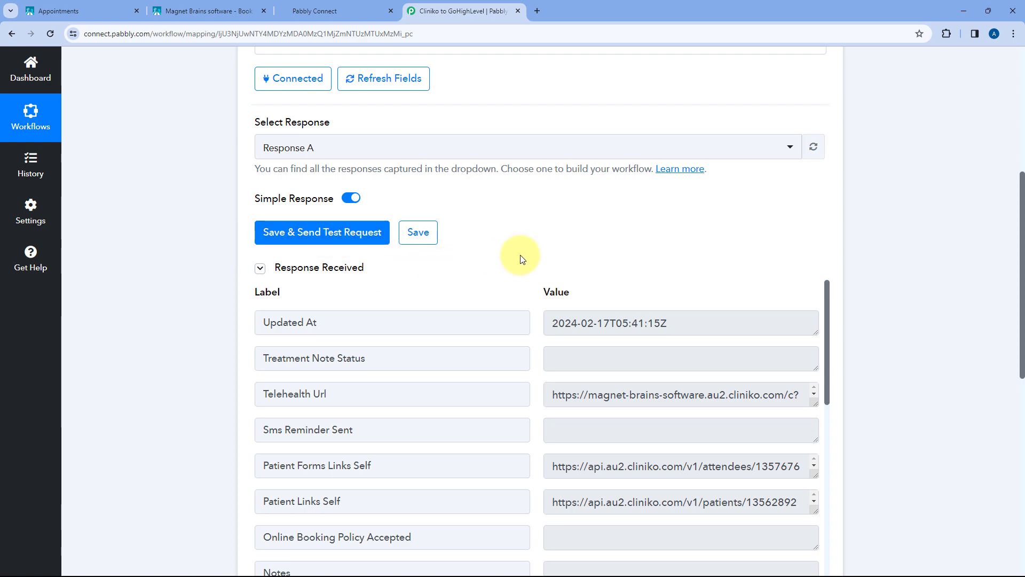
{"action": "scroll", "coordinate": [514, 266], "scroll_direction": "up", "scroll_amount": 5}
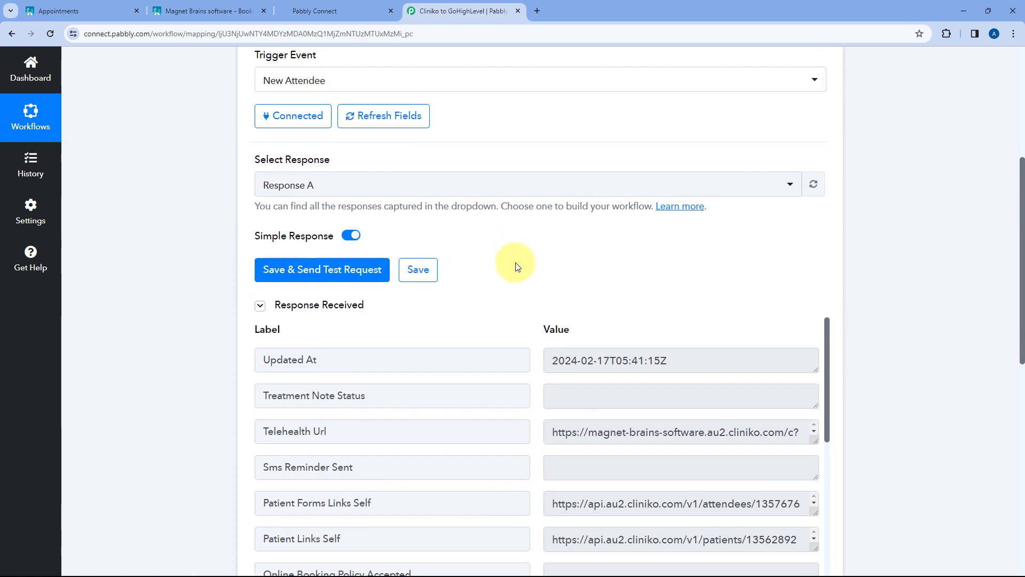
{"action": "scroll", "coordinate": [529, 320], "scroll_direction": "down", "scroll_amount": 5}
{"action": "scroll", "coordinate": [526, 272], "scroll_direction": "down", "scroll_amount": 3}
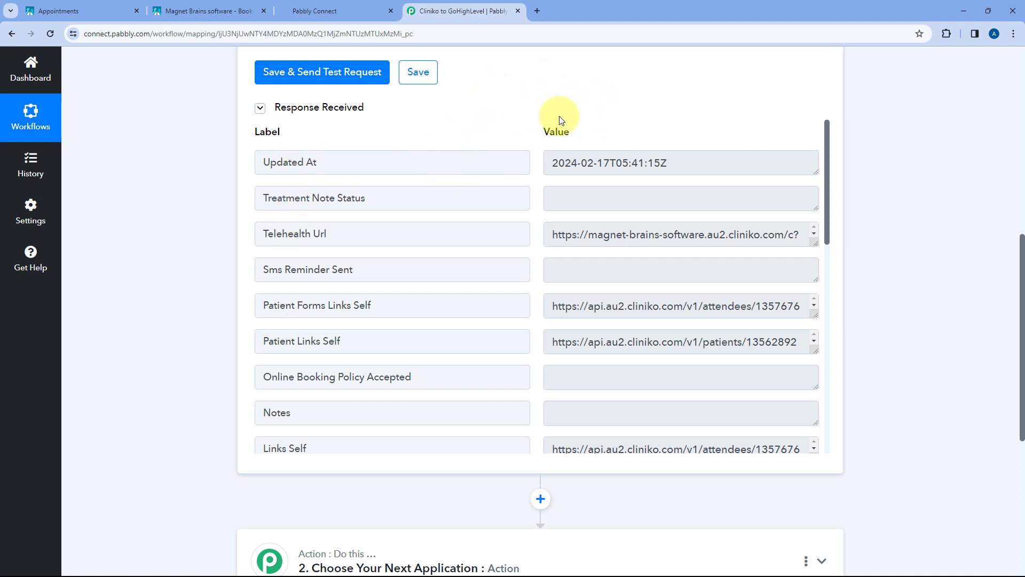
Step: Examine the captured response fields, including Created At, and compare them with the details on the Cliniko booking confirmation page
{"action": "left_click", "coordinate": [203, 11]}
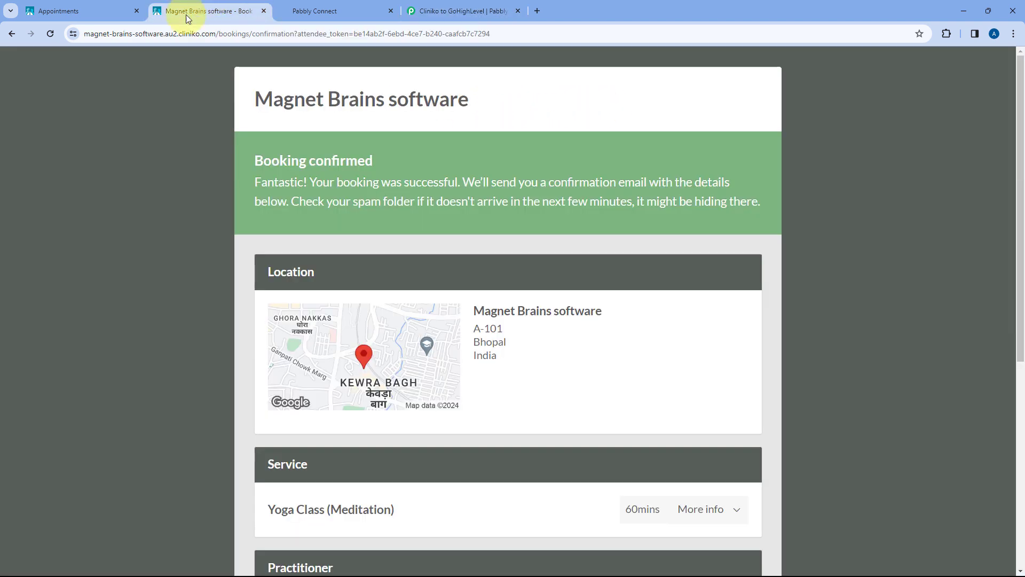
{"action": "left_click", "coordinate": [464, 11]}
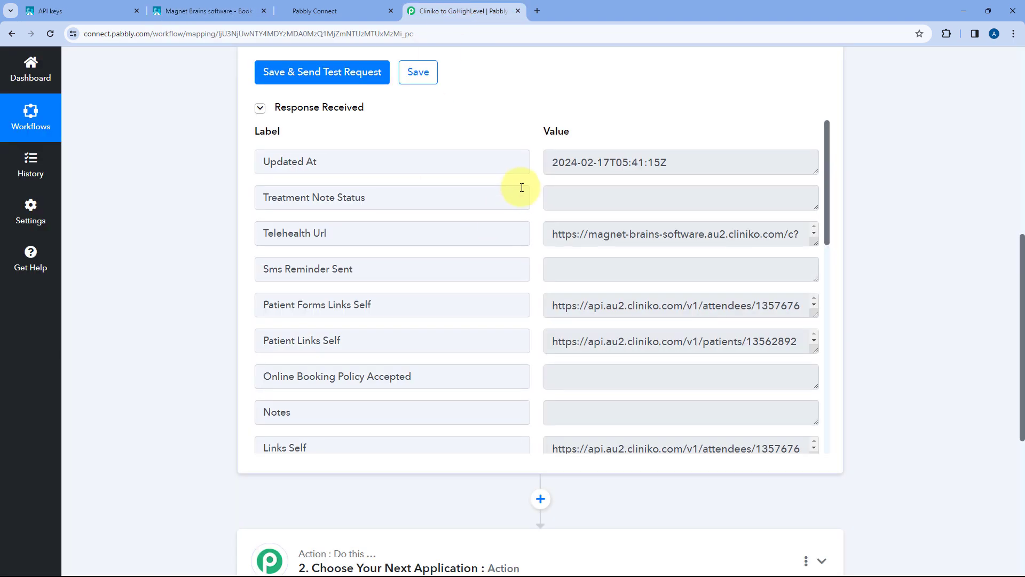
{"action": "scroll", "coordinate": [522, 189], "scroll_direction": "down", "scroll_amount": 2}
{"action": "scroll", "coordinate": [540, 221], "scroll_direction": "down", "scroll_amount": 1}
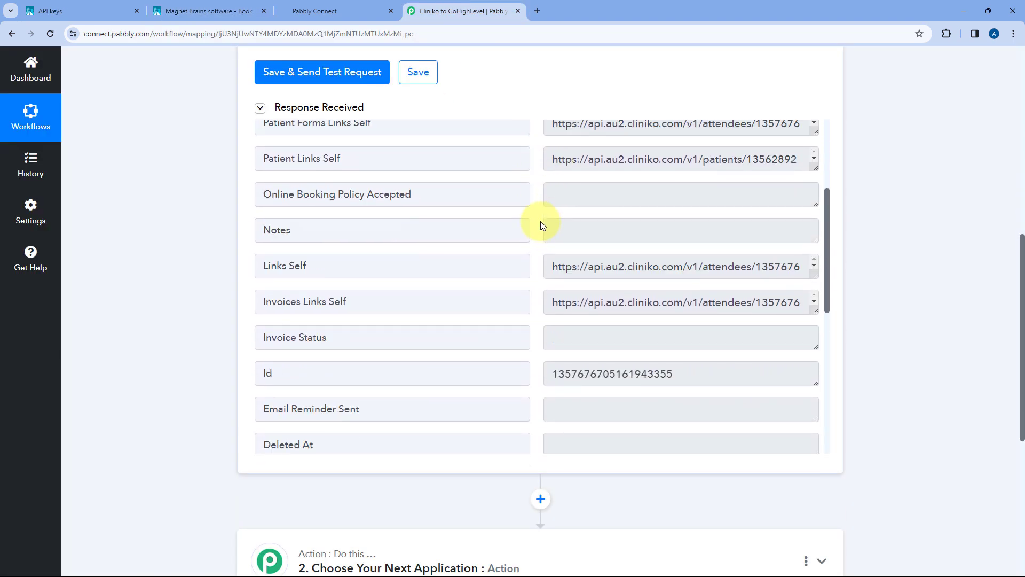
{"action": "scroll", "coordinate": [539, 223], "scroll_direction": "down", "scroll_amount": 5}
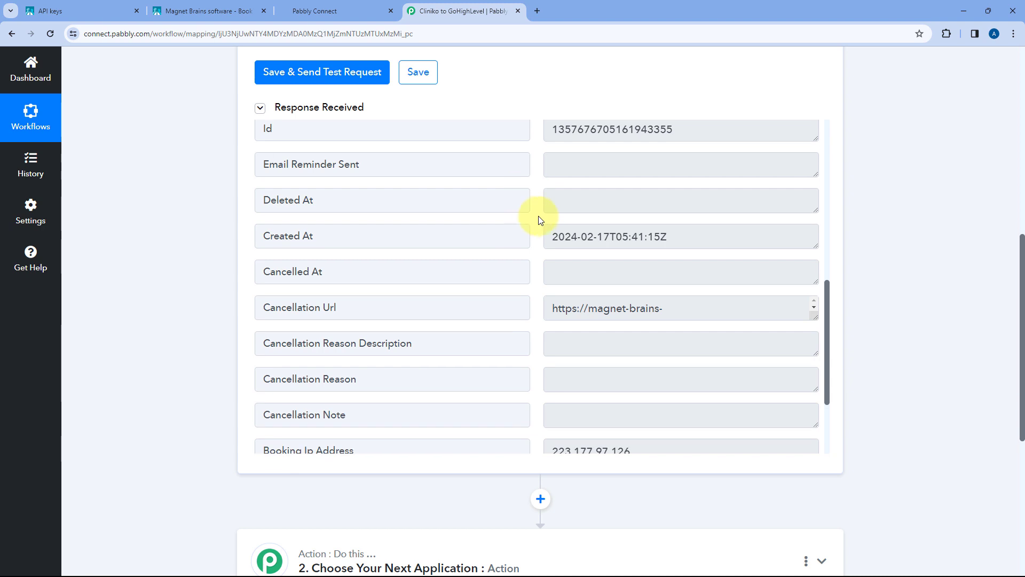
{"action": "left_click_drag", "start_coordinate": [680, 234], "coordinate": [555, 236]}
{"action": "left_click", "coordinate": [537, 236]}
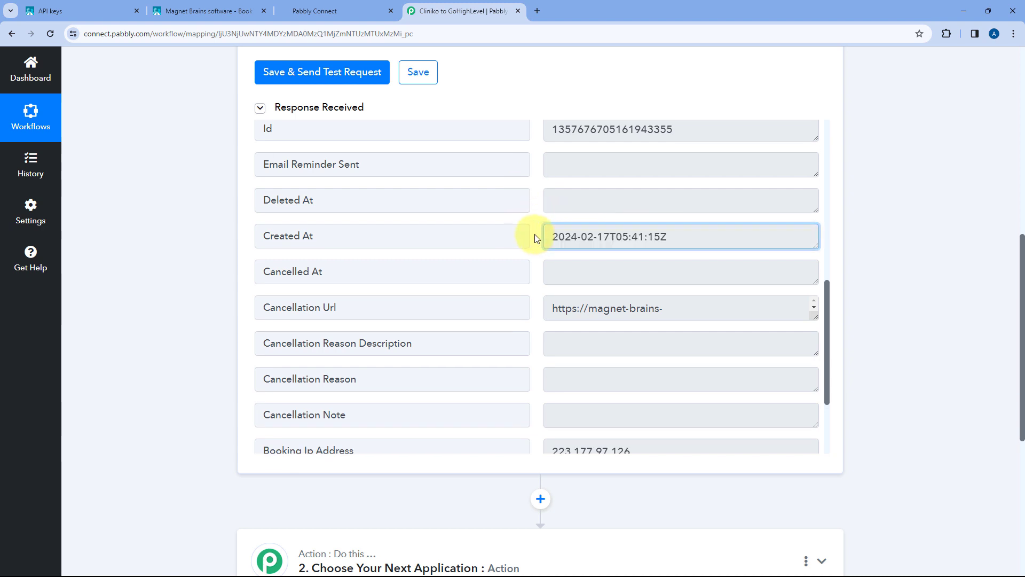
{"action": "scroll", "coordinate": [537, 238], "scroll_direction": "down", "scroll_amount": 3}
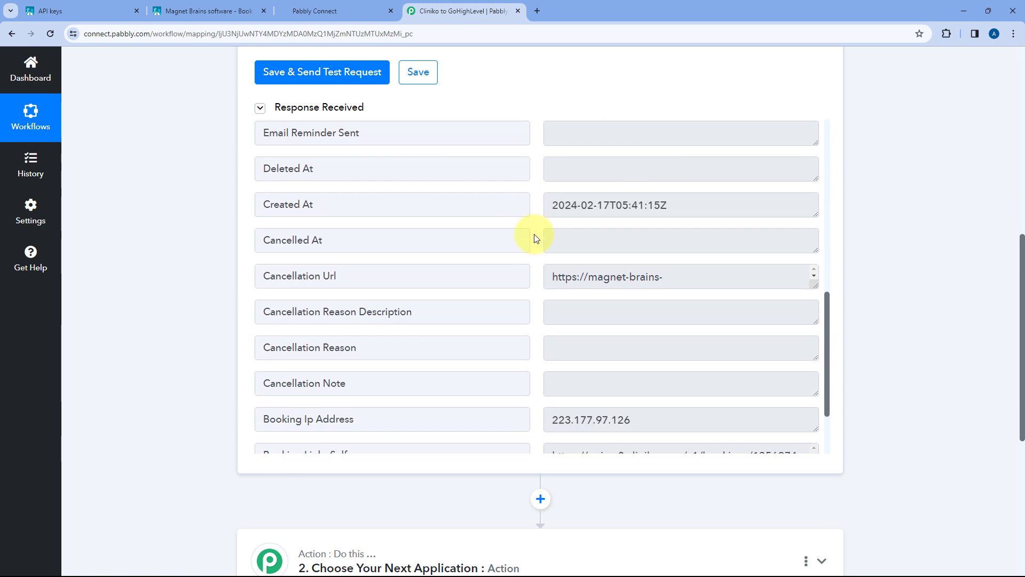
{"action": "scroll", "coordinate": [537, 238], "scroll_direction": "up", "scroll_amount": 2}
{"action": "scroll", "coordinate": [537, 237], "scroll_direction": "down", "scroll_amount": 1}
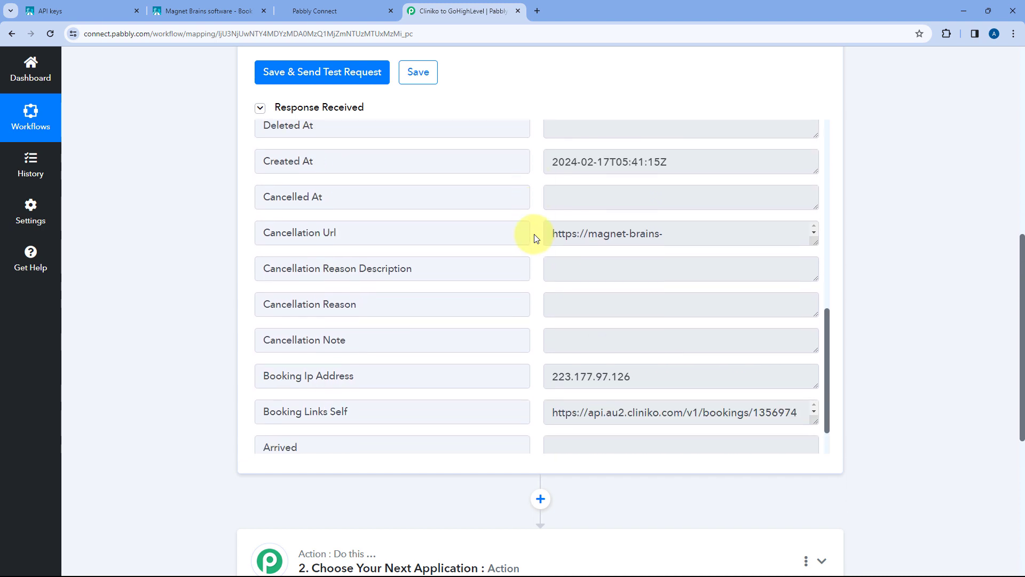
{"action": "scroll", "coordinate": [536, 238], "scroll_direction": "up", "scroll_amount": 5}
{"action": "scroll", "coordinate": [536, 237], "scroll_direction": "up", "scroll_amount": 7}
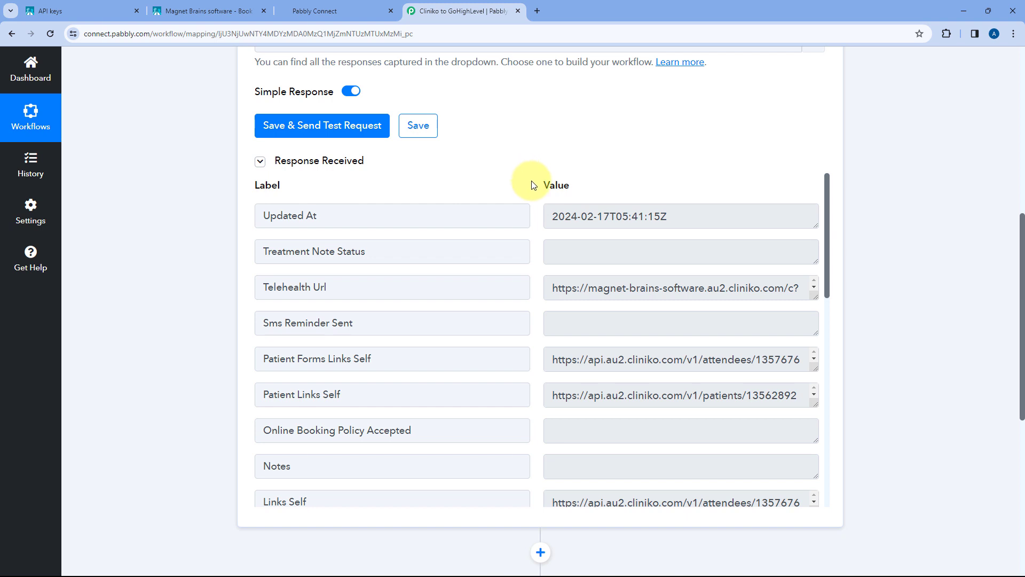
{"action": "left_click", "coordinate": [203, 11]}
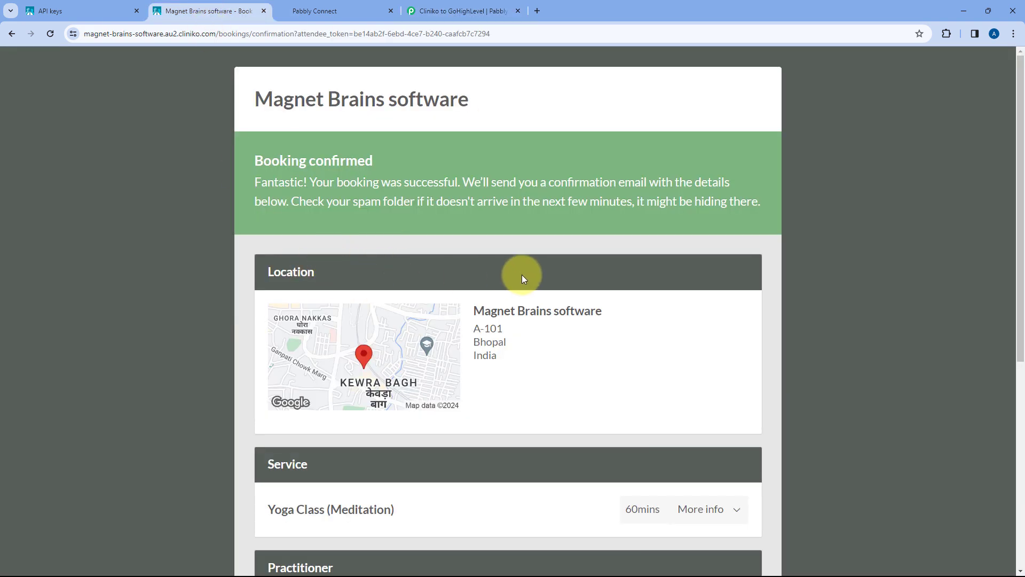
{"action": "scroll", "coordinate": [538, 277], "scroll_direction": "down", "scroll_amount": 3}
{"action": "scroll", "coordinate": [443, 307], "scroll_direction": "up", "scroll_amount": 1}
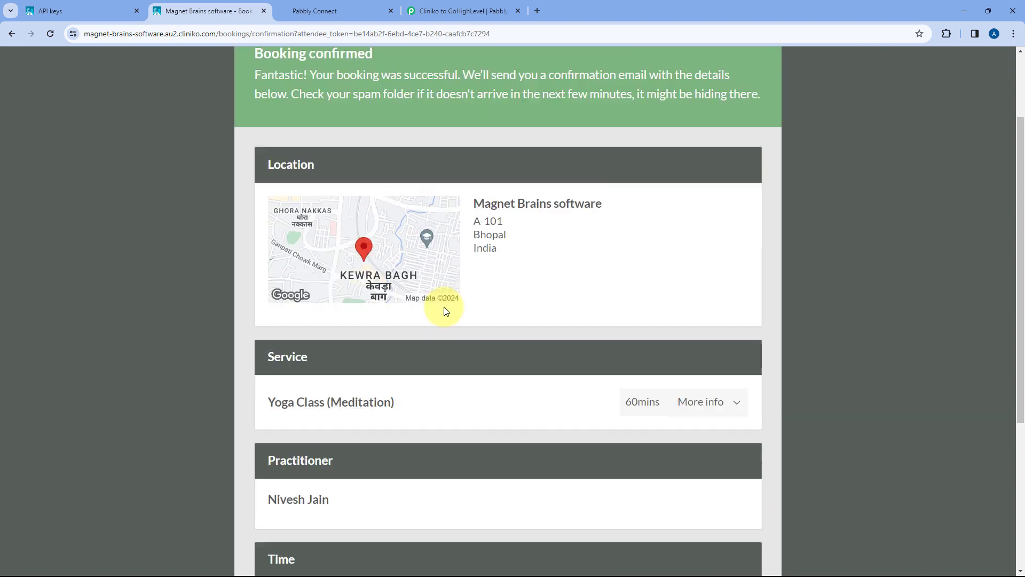
{"action": "scroll", "coordinate": [443, 307], "scroll_direction": "up", "scroll_amount": 2}
{"action": "left_click", "coordinate": [462, 11]}
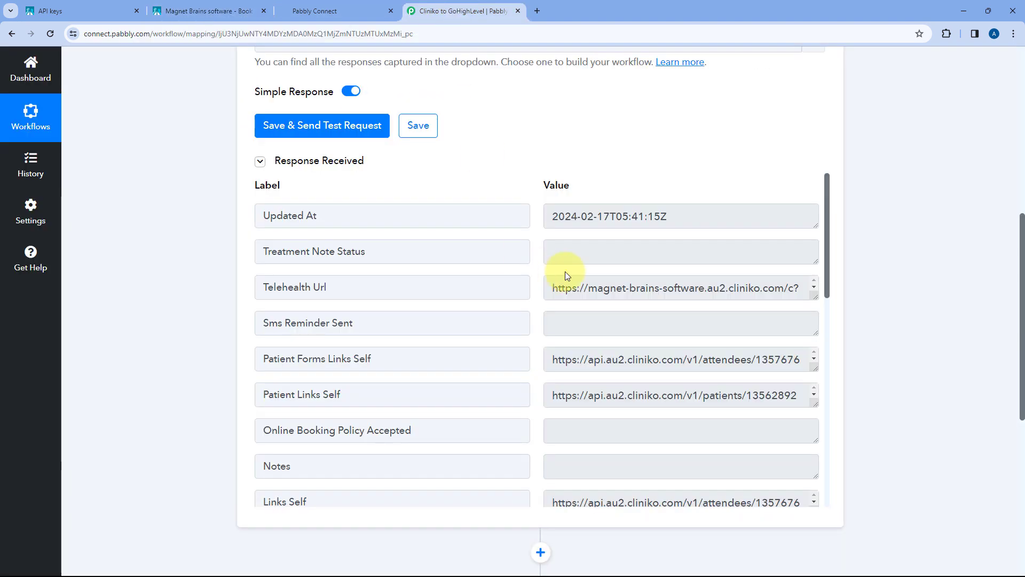
Step: Locate Patient Links Self in the captured response, enlarge its value box and select the full patient URL
{"action": "scroll", "coordinate": [530, 271], "scroll_direction": "down", "scroll_amount": 1}
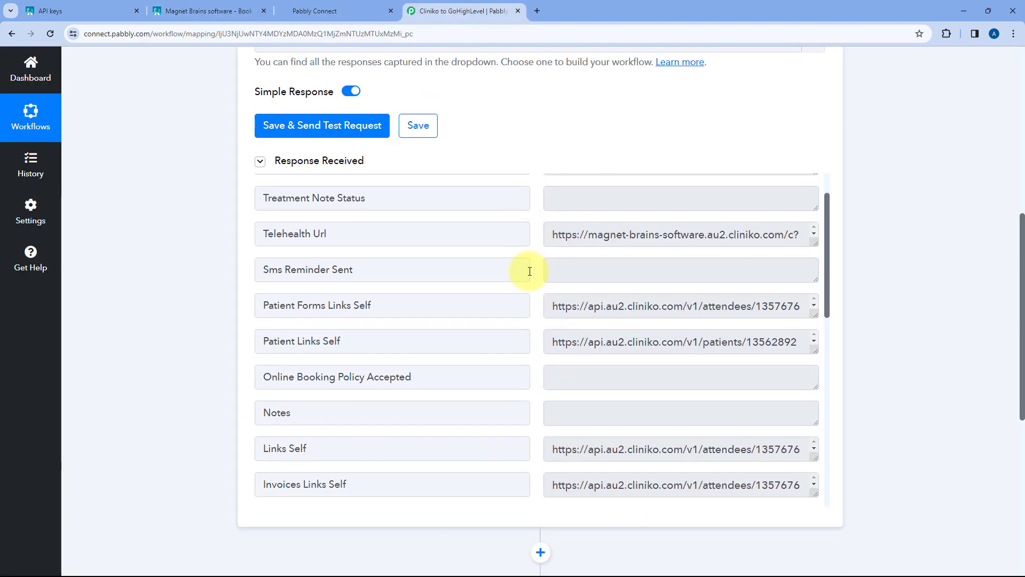
{"action": "scroll", "coordinate": [528, 268], "scroll_direction": "down", "scroll_amount": 1}
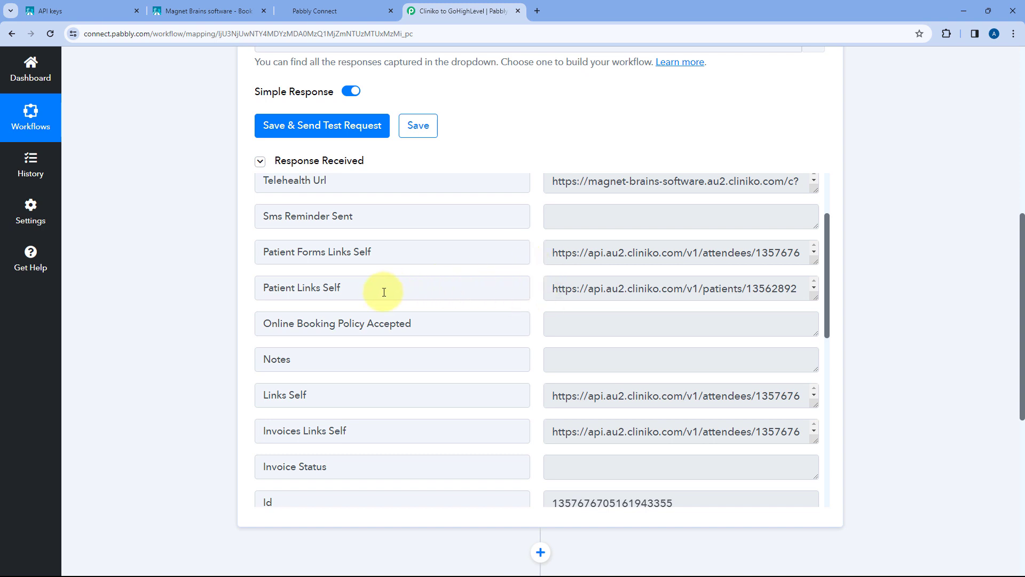
{"action": "left_click_drag", "start_coordinate": [369, 291], "coordinate": [250, 293]}
{"action": "left_click", "coordinate": [333, 288]}
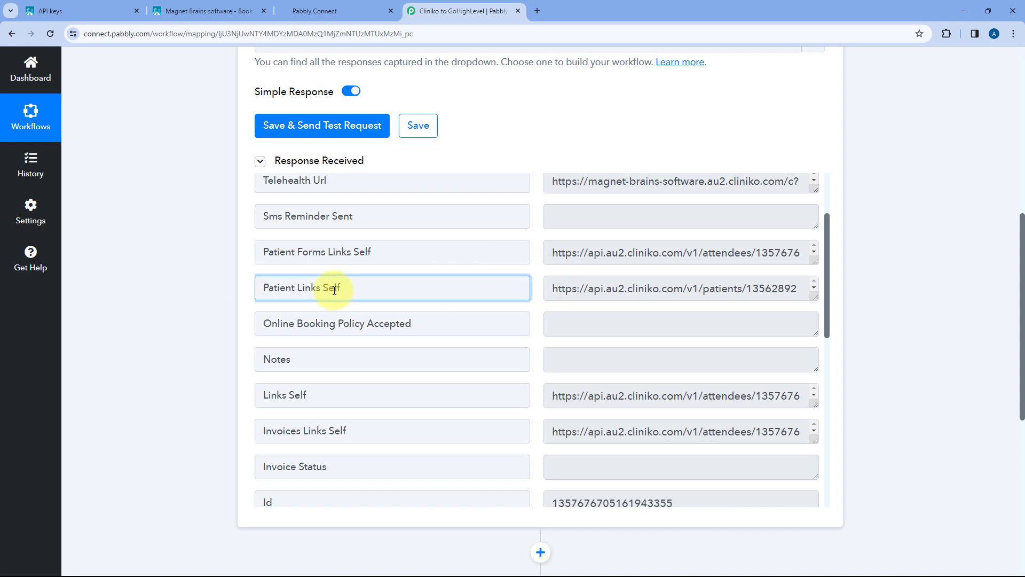
{"action": "left_click_drag", "start_coordinate": [815, 295], "coordinate": [812, 335]}
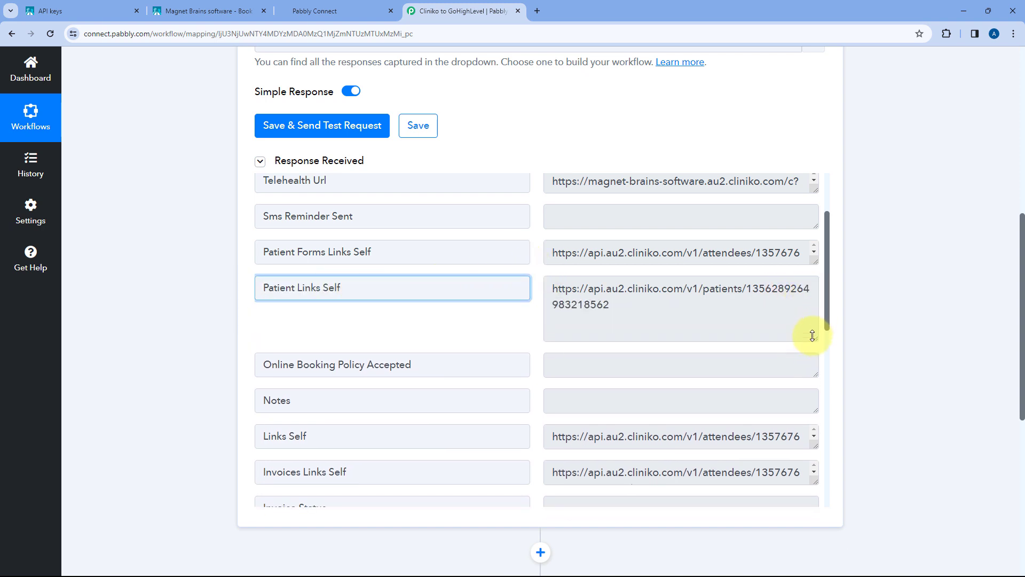
{"action": "left_click_drag", "start_coordinate": [623, 312], "coordinate": [554, 289]}
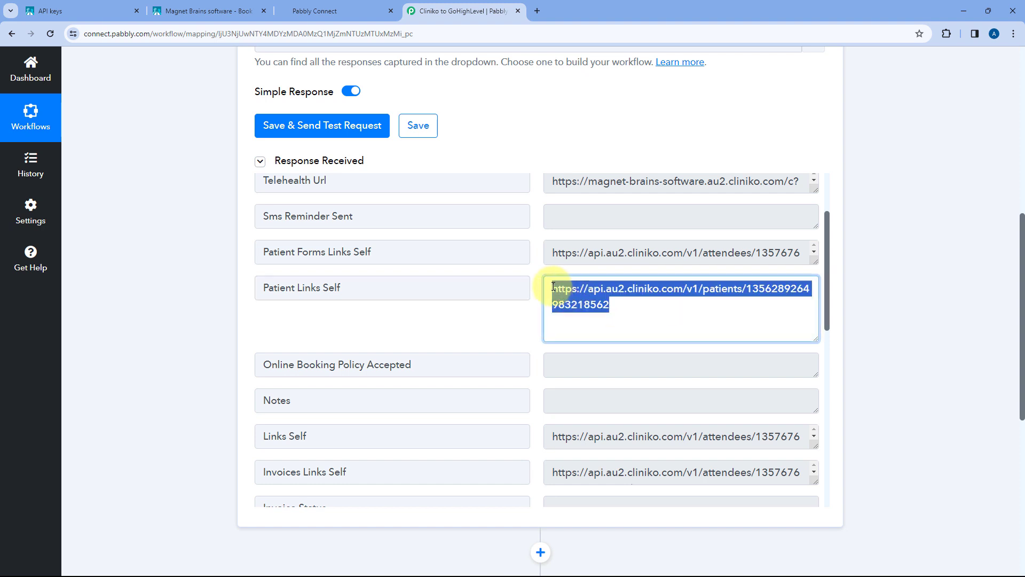
Step: Select the patient ID at the end of the Patient Links Self URL and glance at the Cliniko booking confirmation and GoHighLevel dashboard
{"action": "left_click", "coordinate": [634, 304]}
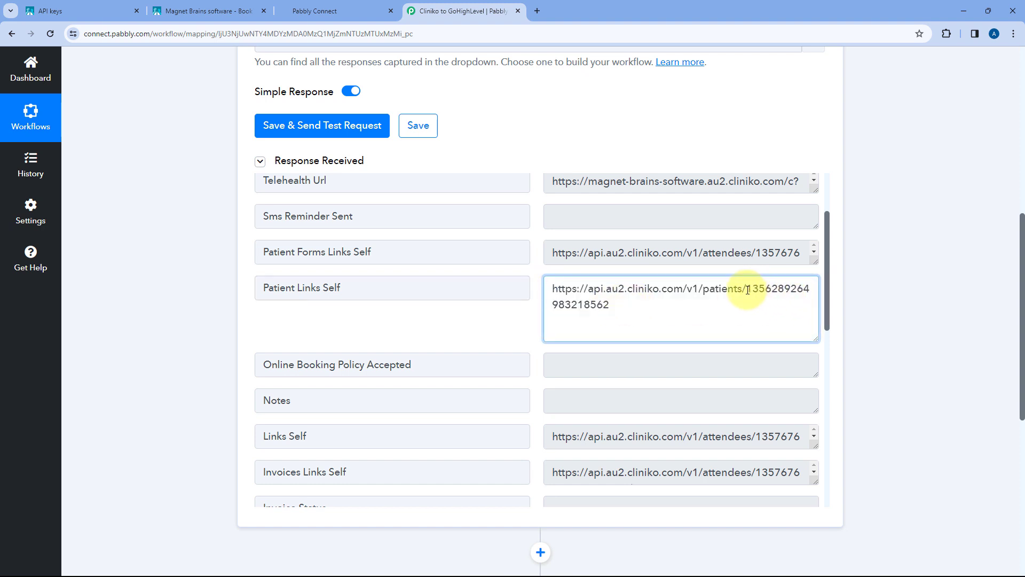
{"action": "left_click_drag", "start_coordinate": [748, 290], "coordinate": [678, 303]}
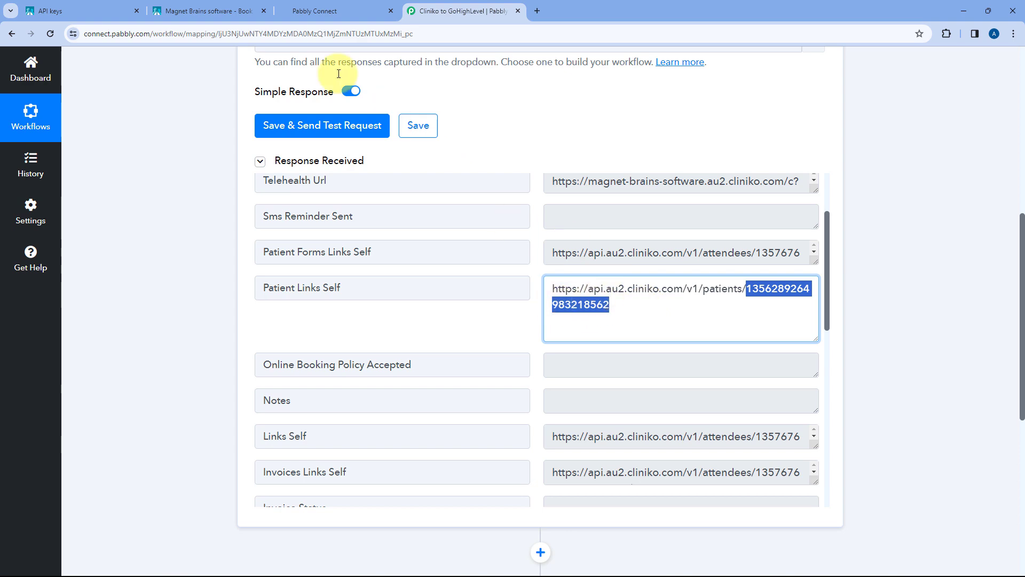
{"action": "left_click", "coordinate": [211, 12]}
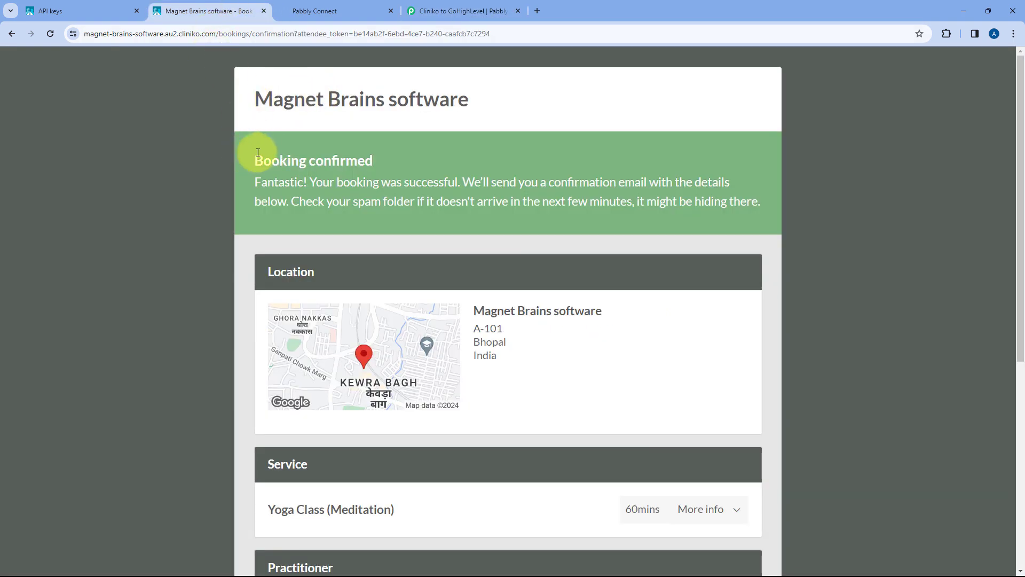
{"action": "left_click", "coordinate": [337, 6]}
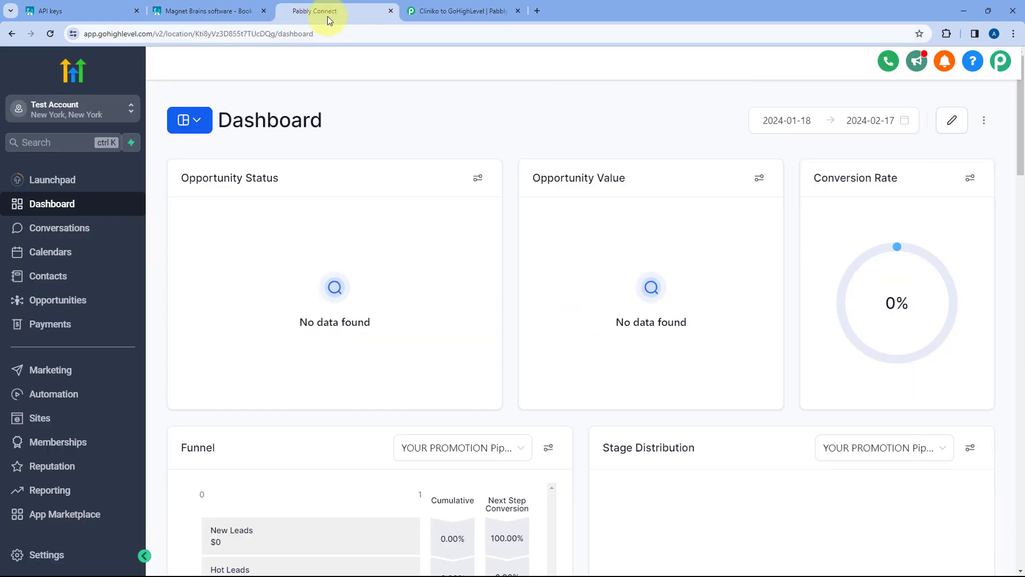
{"action": "left_click", "coordinate": [421, 11]}
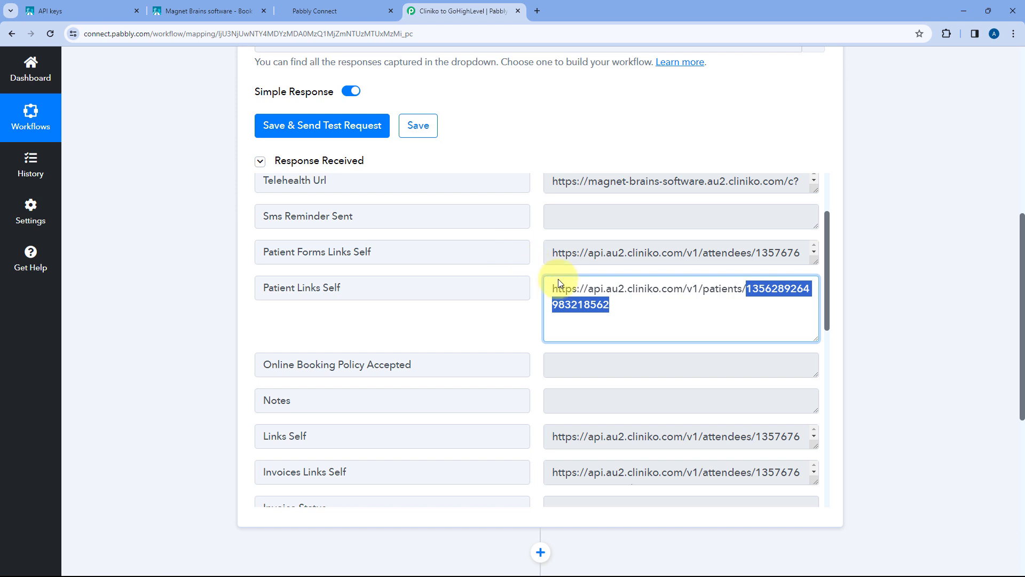
Step: Examine the Patient Links Self field in the captured response, comparing its name with the patient ID part of its URL
{"action": "left_click", "coordinate": [716, 291]}
{"action": "left_click_drag", "start_coordinate": [753, 296], "coordinate": [715, 307]}
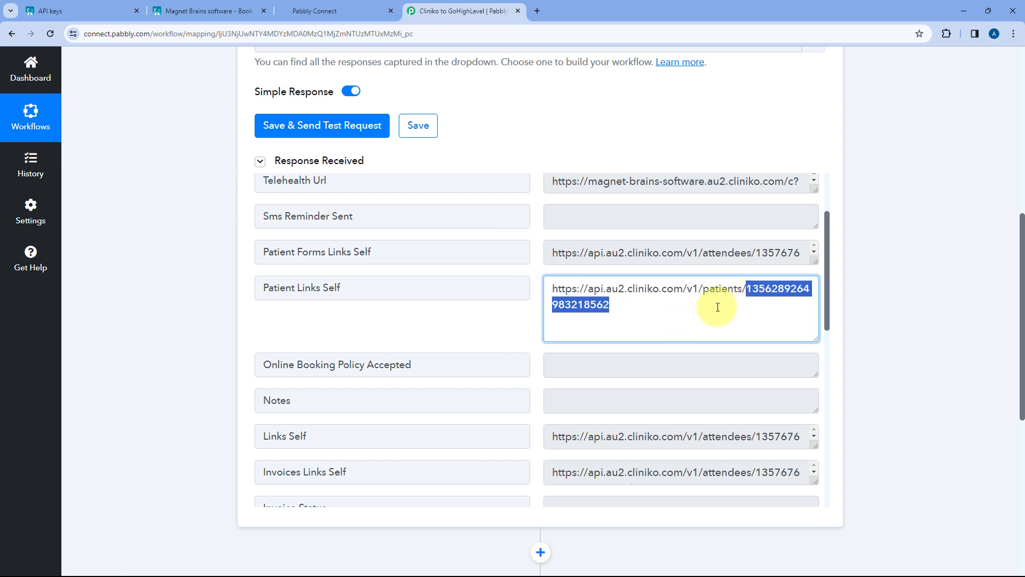
{"action": "left_click_drag", "start_coordinate": [355, 286], "coordinate": [259, 287]}
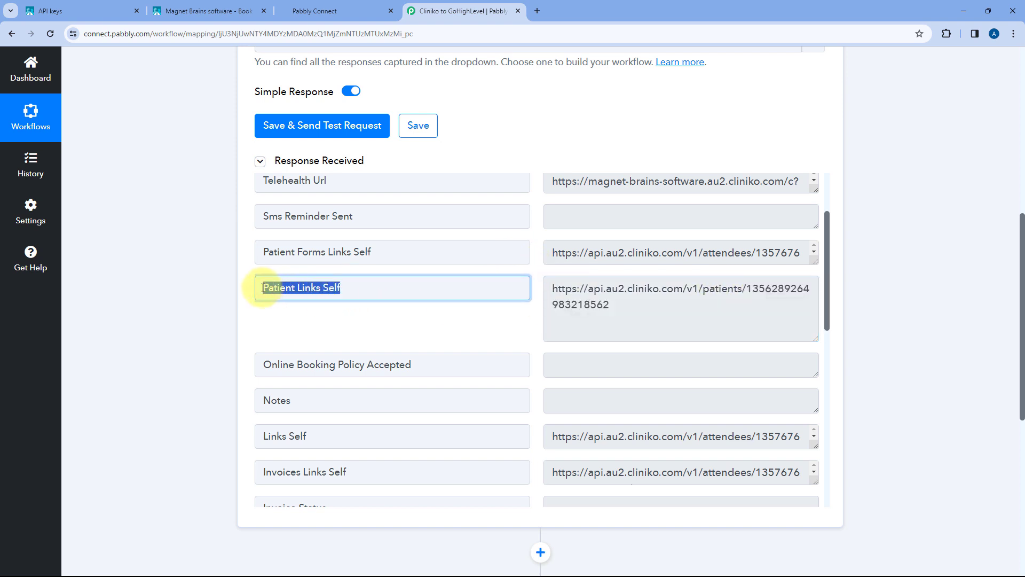
{"action": "left_click", "coordinate": [568, 305]}
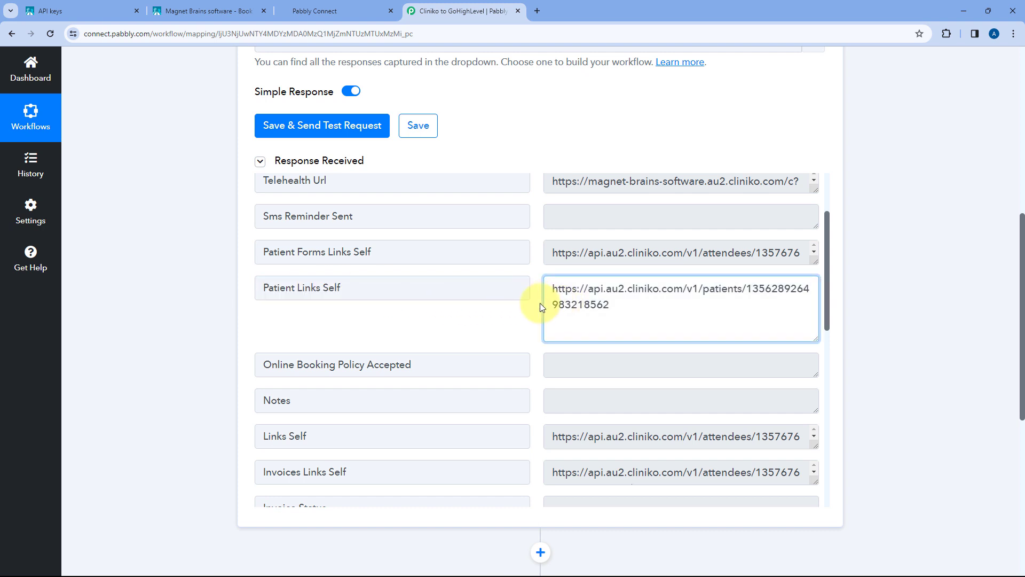
{"action": "left_click", "coordinate": [541, 307]}
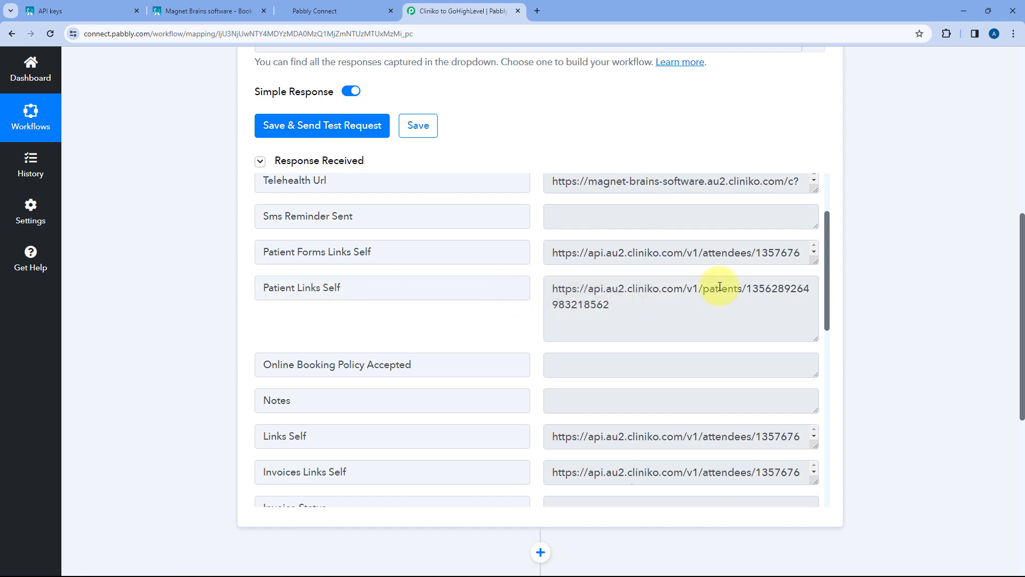
{"action": "double_click", "coordinate": [745, 290]}
{"action": "left_click", "coordinate": [599, 304]}
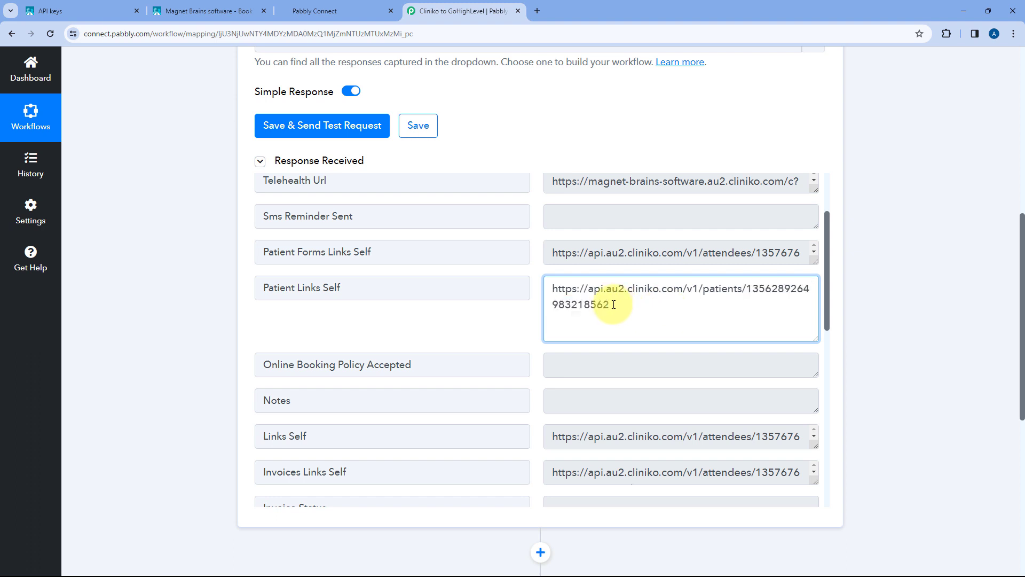
{"action": "left_click", "coordinate": [538, 294]}
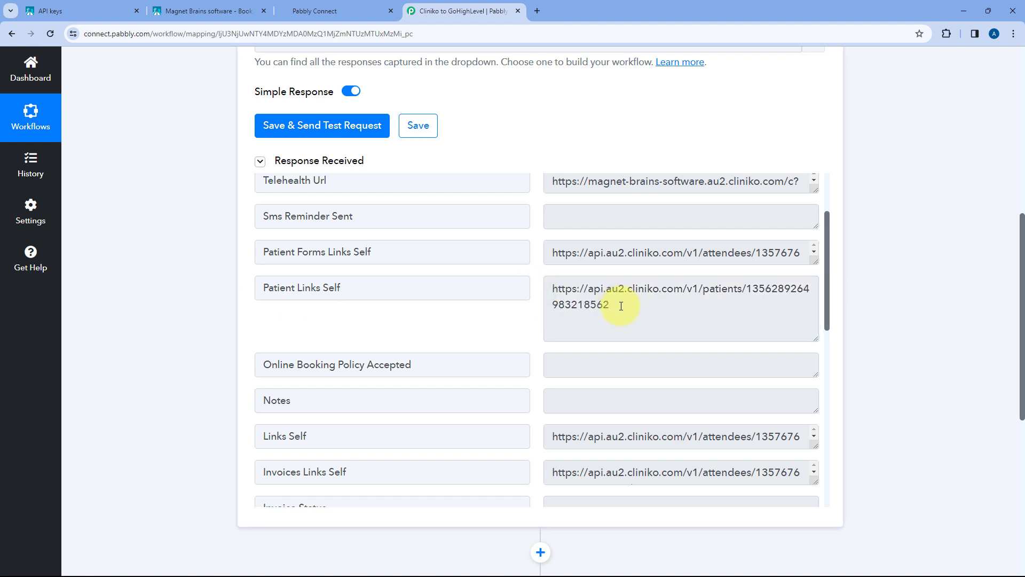
{"action": "left_click_drag", "start_coordinate": [617, 304], "coordinate": [745, 289]}
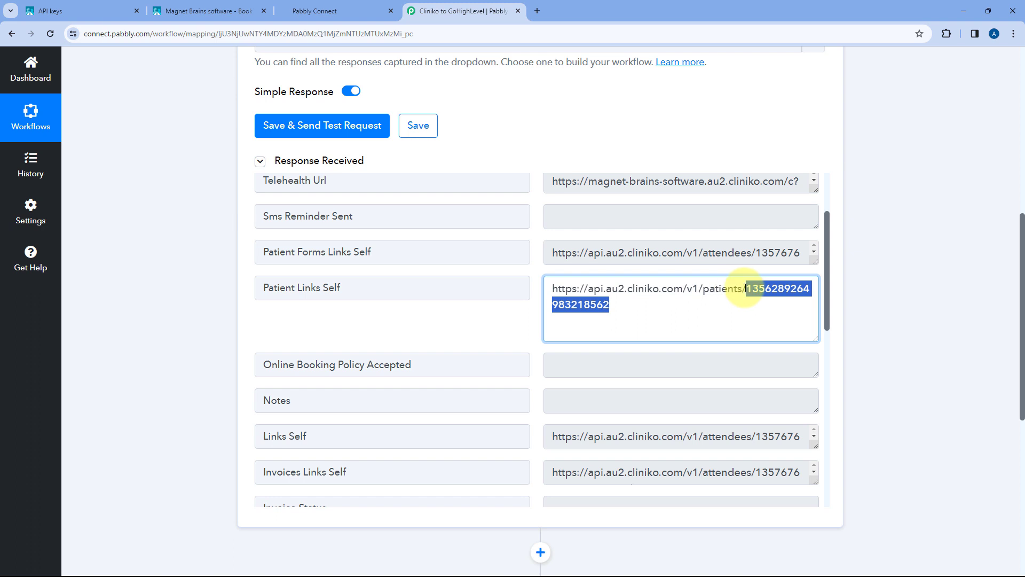
{"action": "left_click", "coordinate": [532, 287]}
{"action": "left_click_drag", "start_coordinate": [339, 288], "coordinate": [261, 288]}
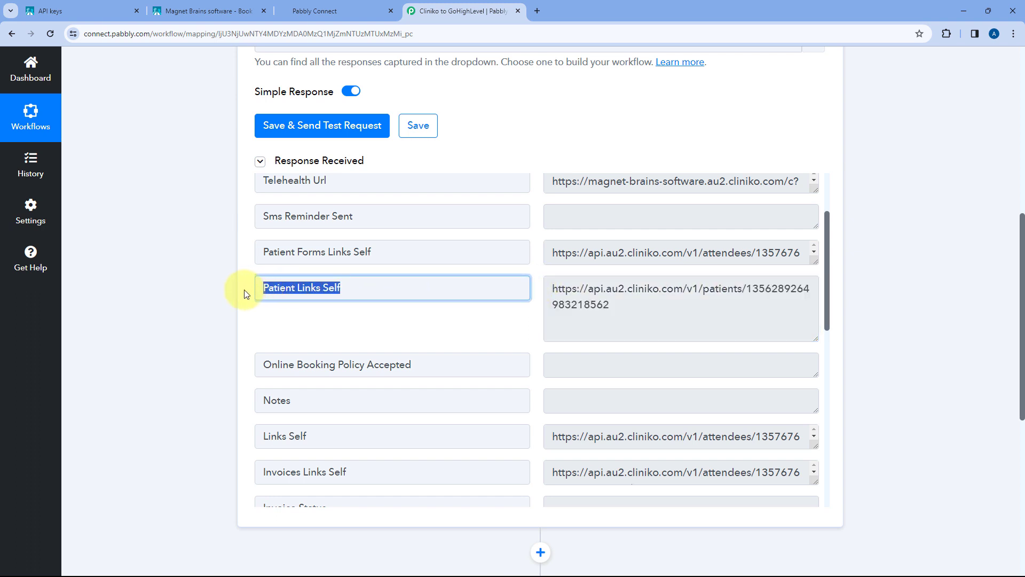
{"action": "left_click", "coordinate": [238, 297]}
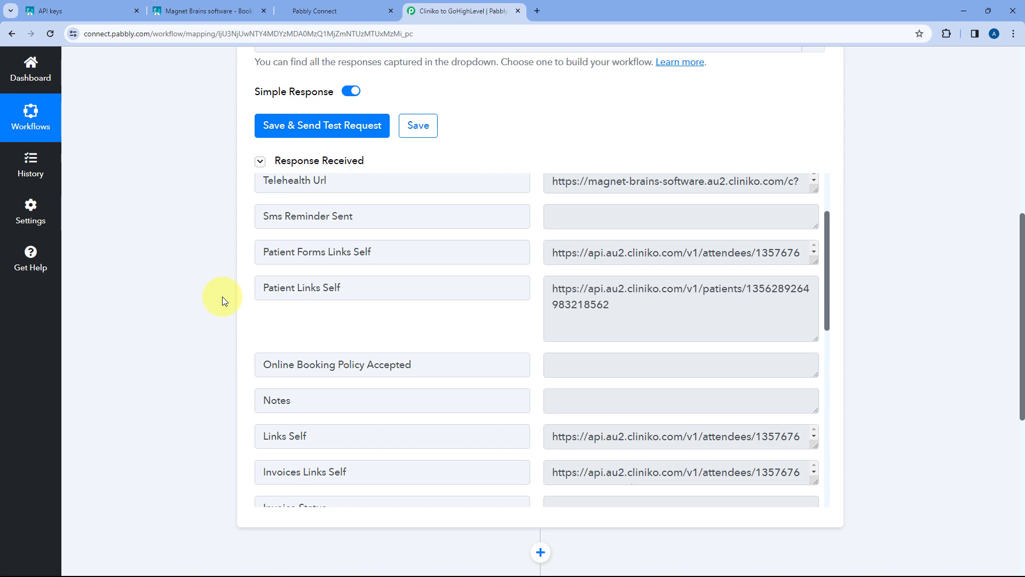
Step: Search for "Text" in the workflow's second step and choose Text Formatter by Pabbly as the action app
{"action": "scroll", "coordinate": [222, 297], "scroll_direction": "down", "scroll_amount": 7}
{"action": "left_click", "coordinate": [473, 239]}
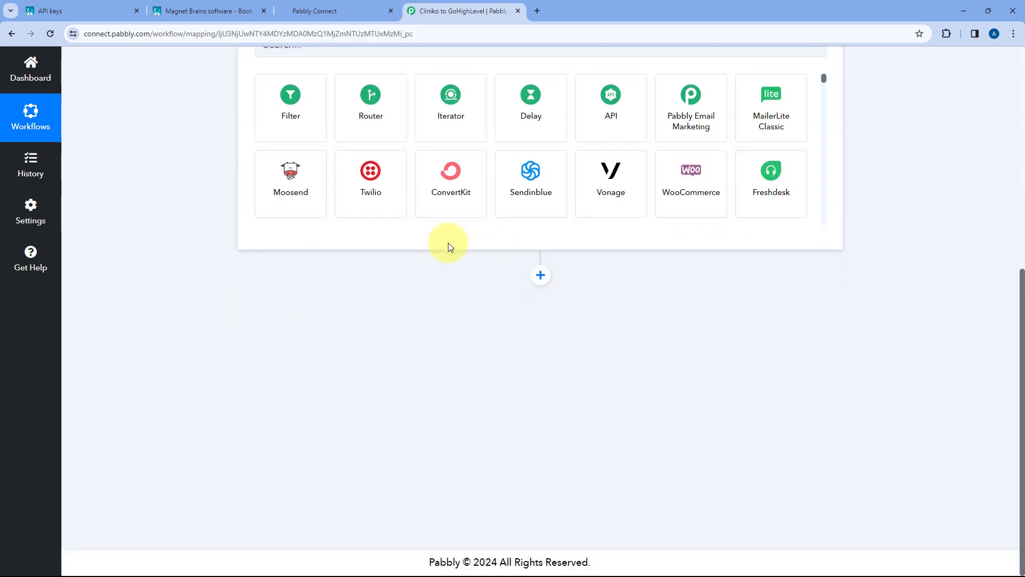
{"action": "left_click", "coordinate": [356, 270]}
{"action": "type", "text": "Text"}
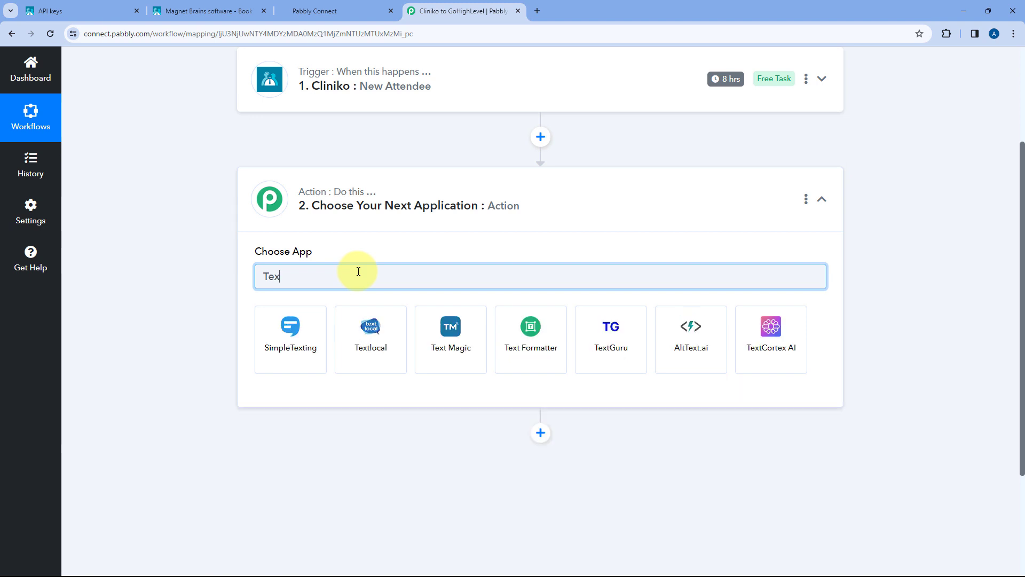
{"action": "left_click", "coordinate": [516, 325]}
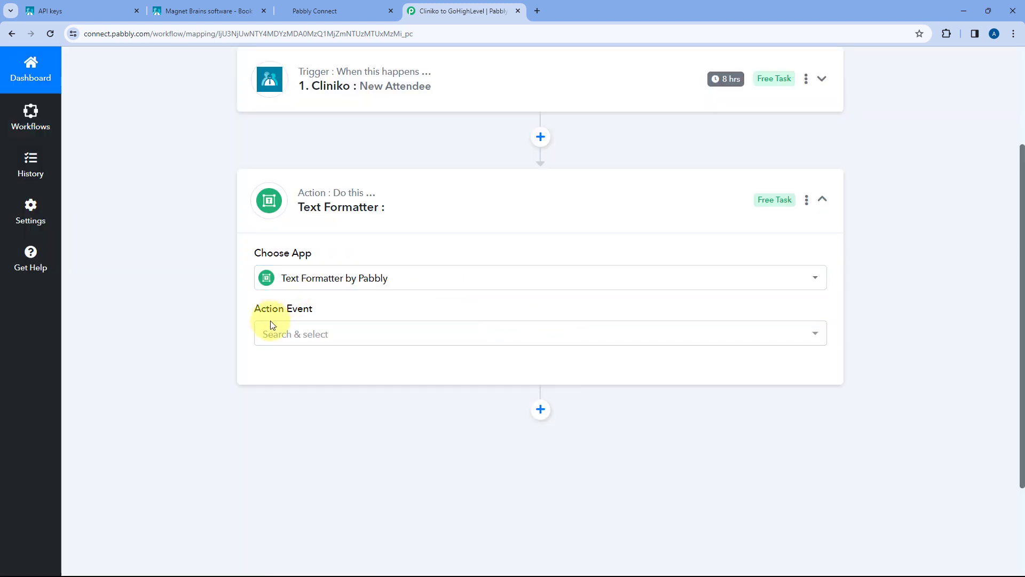
Step: Set the Text Formatter action event to Split Text and connect it
{"action": "left_click", "coordinate": [357, 332]}
{"action": "scroll", "coordinate": [213, 338], "scroll_direction": "down", "scroll_amount": 1}
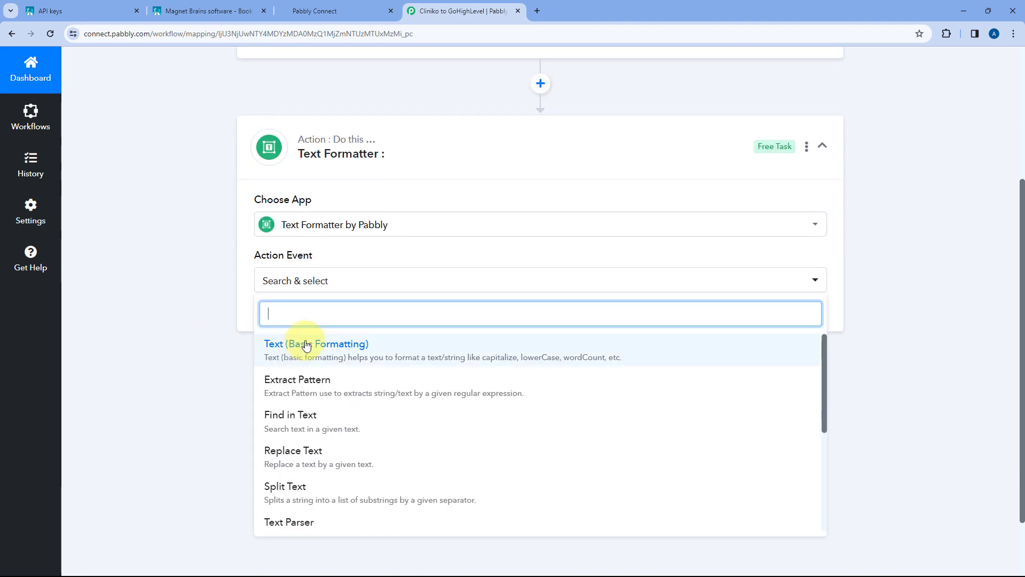
{"action": "scroll", "coordinate": [374, 385], "scroll_direction": "down", "scroll_amount": 2}
{"action": "left_click", "coordinate": [293, 381]}
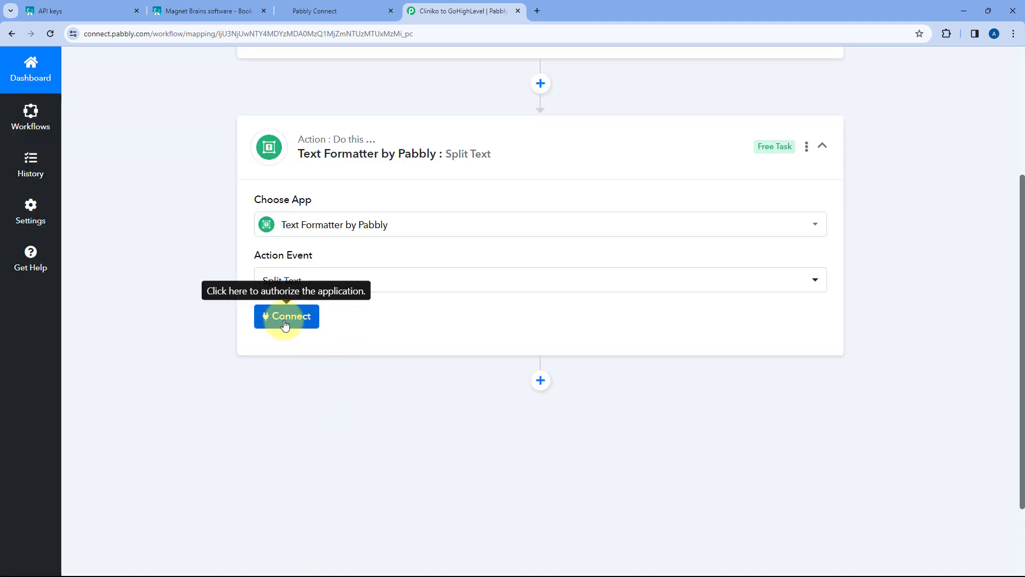
{"action": "left_click", "coordinate": [285, 320]}
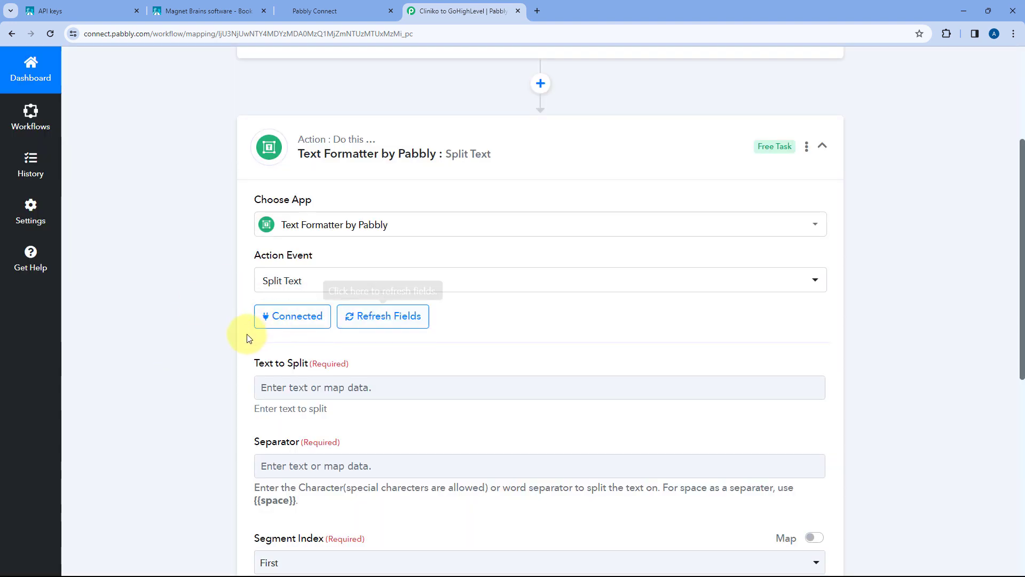
Step: Review the Split Text fields and check the patient ID within Patient Links Self in the Cliniko trigger response
{"action": "scroll", "coordinate": [247, 335], "scroll_direction": "down", "scroll_amount": 4}
{"action": "scroll", "coordinate": [243, 222], "scroll_direction": "up", "scroll_amount": 2}
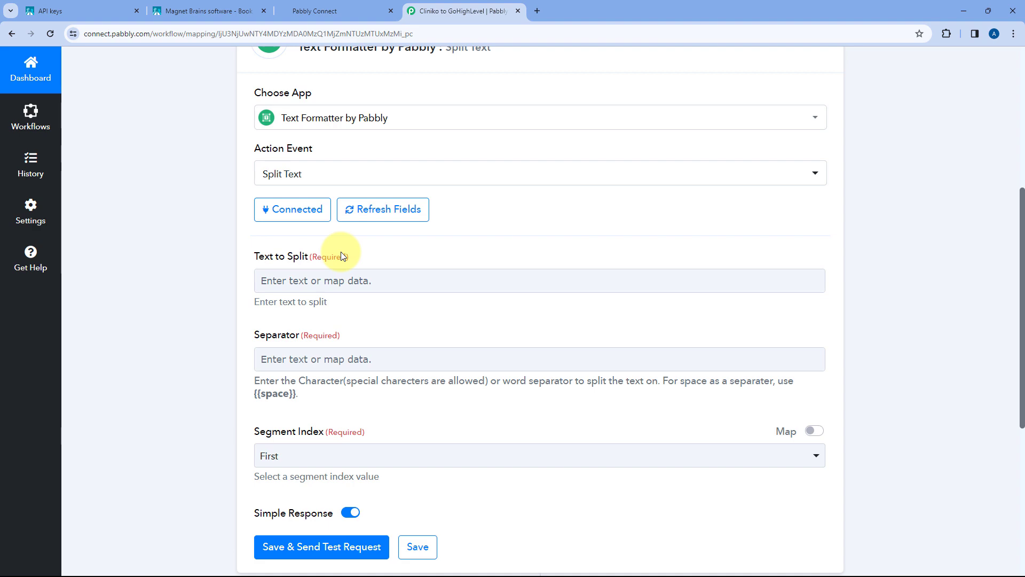
{"action": "scroll", "coordinate": [409, 255], "scroll_direction": "up", "scroll_amount": 4}
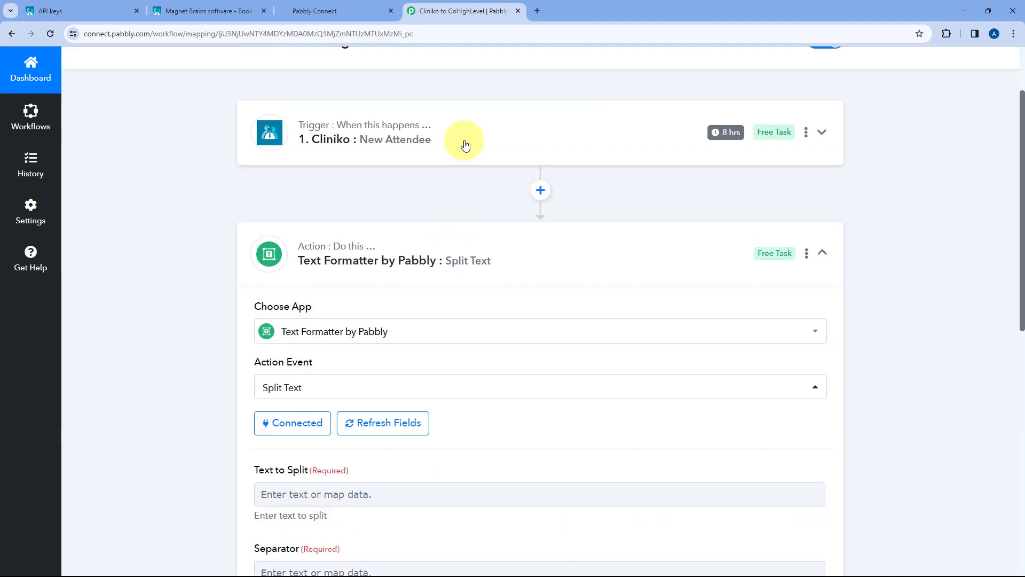
{"action": "left_click", "coordinate": [462, 143]}
{"action": "scroll", "coordinate": [204, 344], "scroll_direction": "down", "scroll_amount": 6}
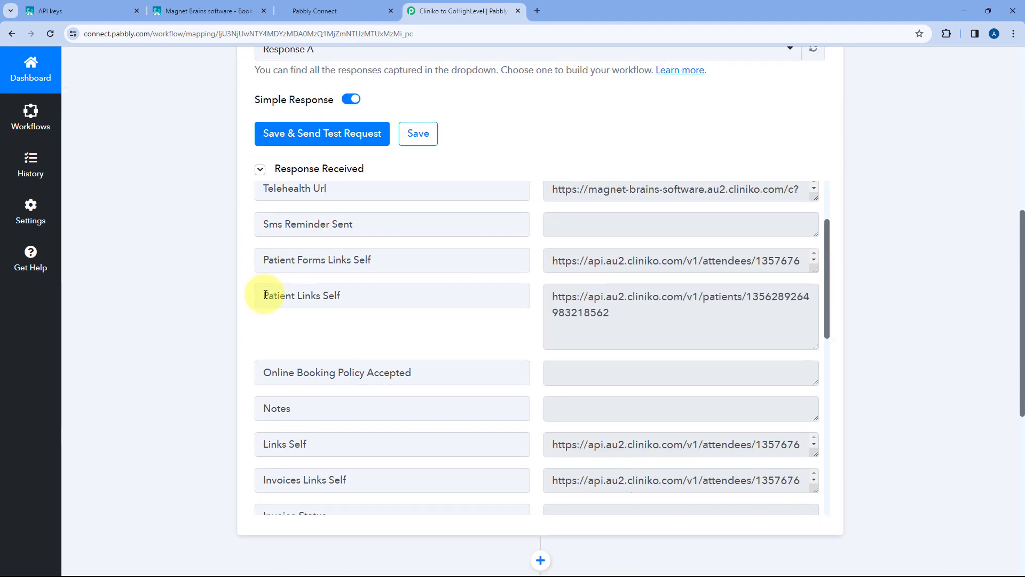
{"action": "triple_click", "coordinate": [286, 295]}
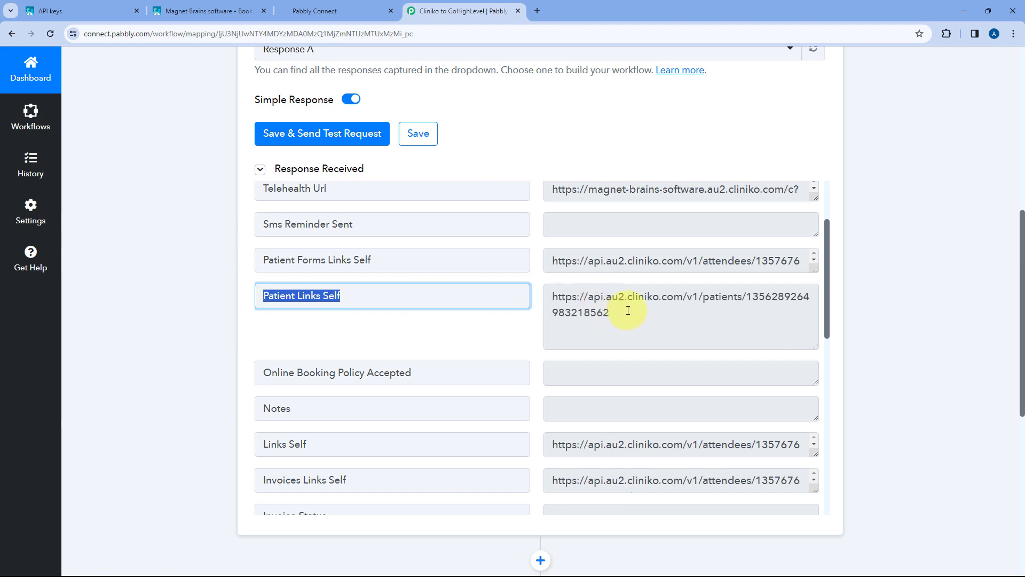
{"action": "left_click_drag", "start_coordinate": [747, 297], "coordinate": [794, 314]}
{"action": "left_click", "coordinate": [659, 304]}
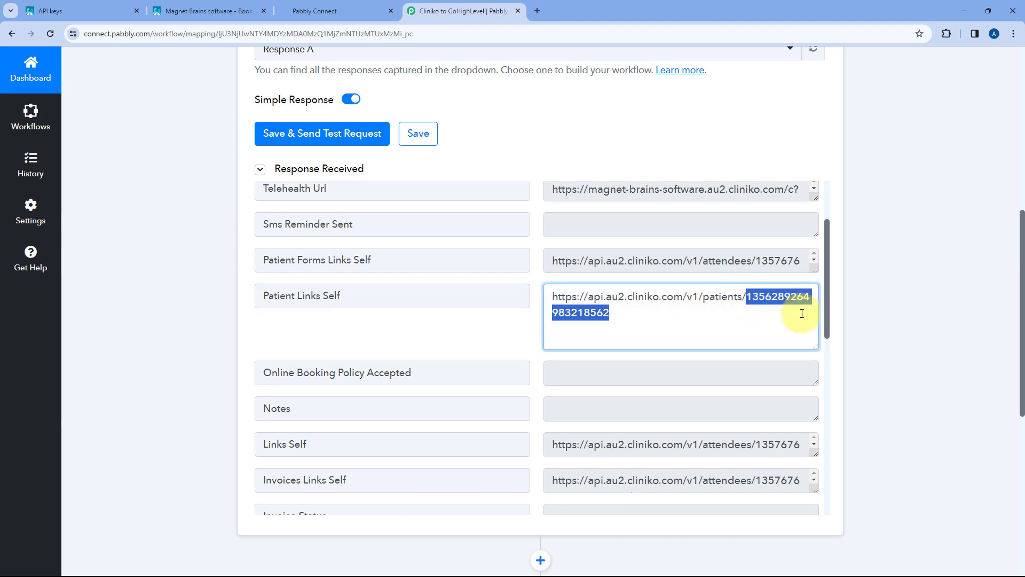
{"action": "left_click", "coordinate": [680, 313]}
{"action": "left_click", "coordinate": [539, 297]}
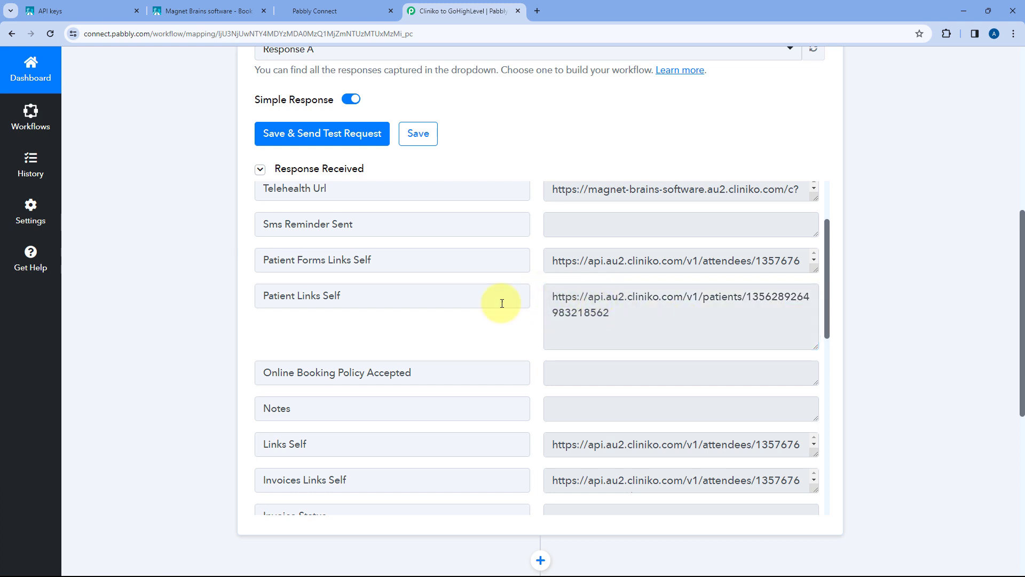
{"action": "scroll", "coordinate": [213, 347], "scroll_direction": "down", "scroll_amount": 3}
Step: Reopen the Split Text action and map Patient Links Self from the Cliniko New Attendee response as the text to split
{"action": "left_click", "coordinate": [355, 478]}
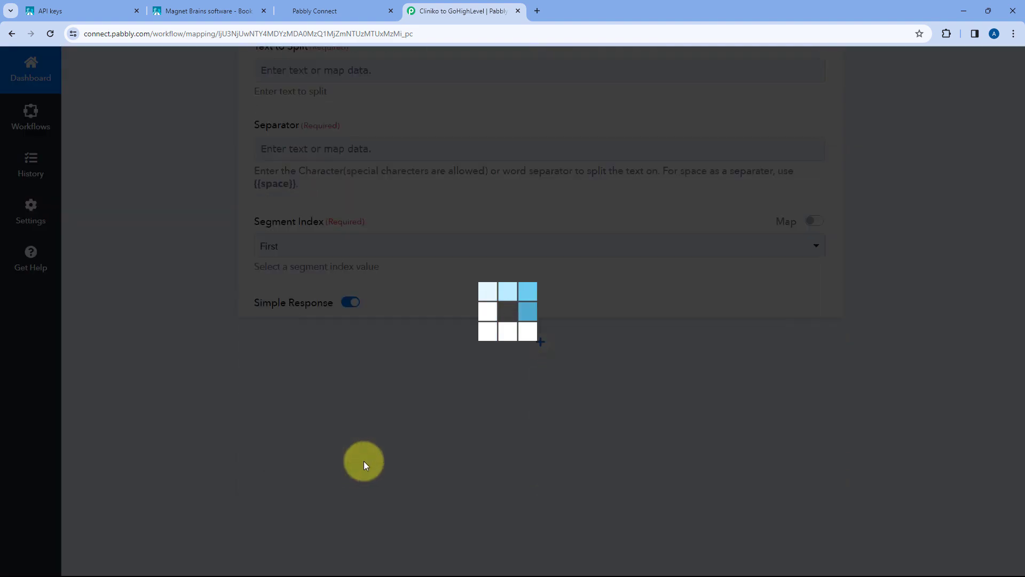
{"action": "scroll", "coordinate": [198, 383], "scroll_direction": "down", "scroll_amount": 3}
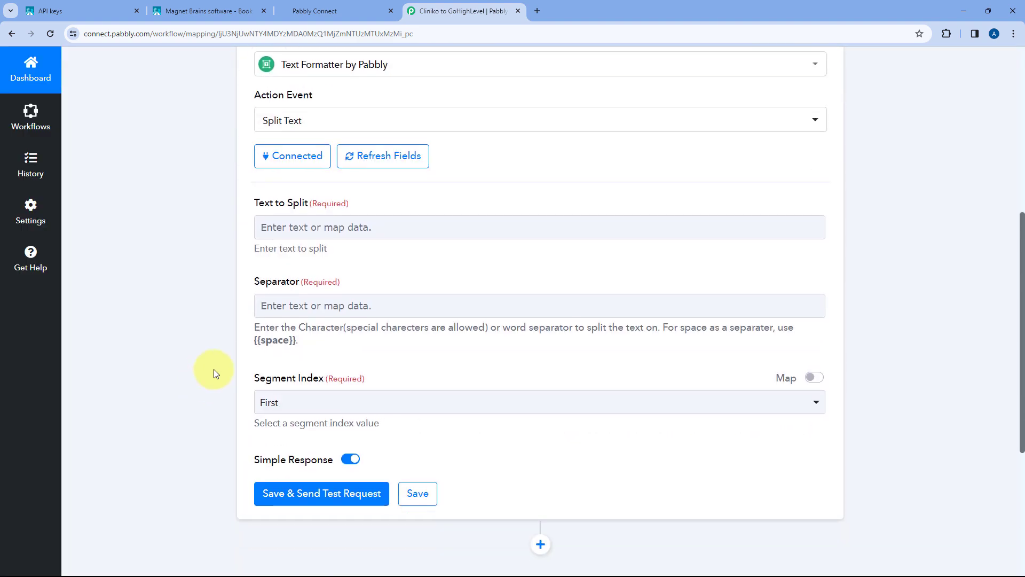
{"action": "left_click", "coordinate": [311, 227]}
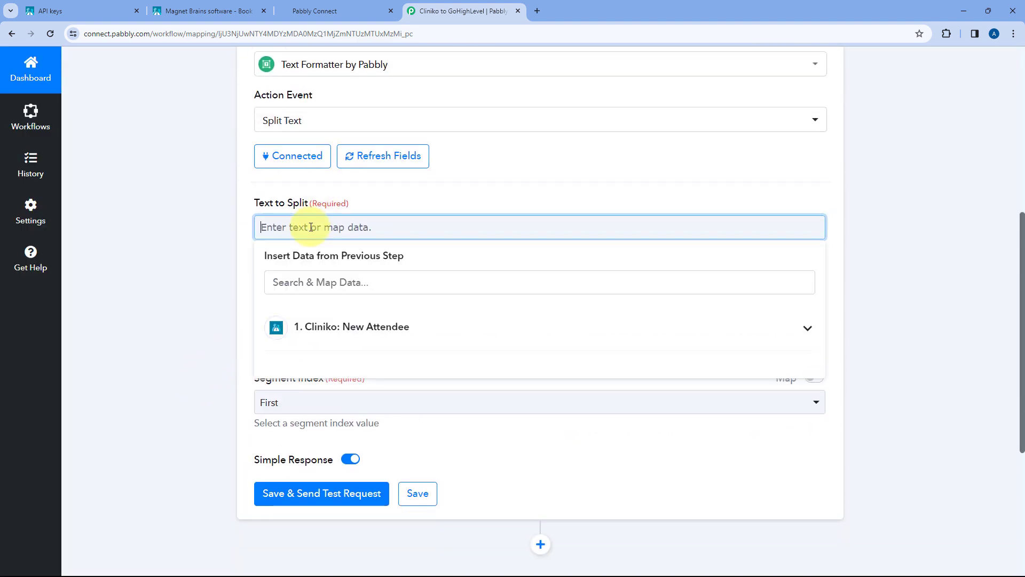
{"action": "left_click", "coordinate": [422, 328]}
{"action": "scroll", "coordinate": [200, 309], "scroll_direction": "down", "scroll_amount": 2}
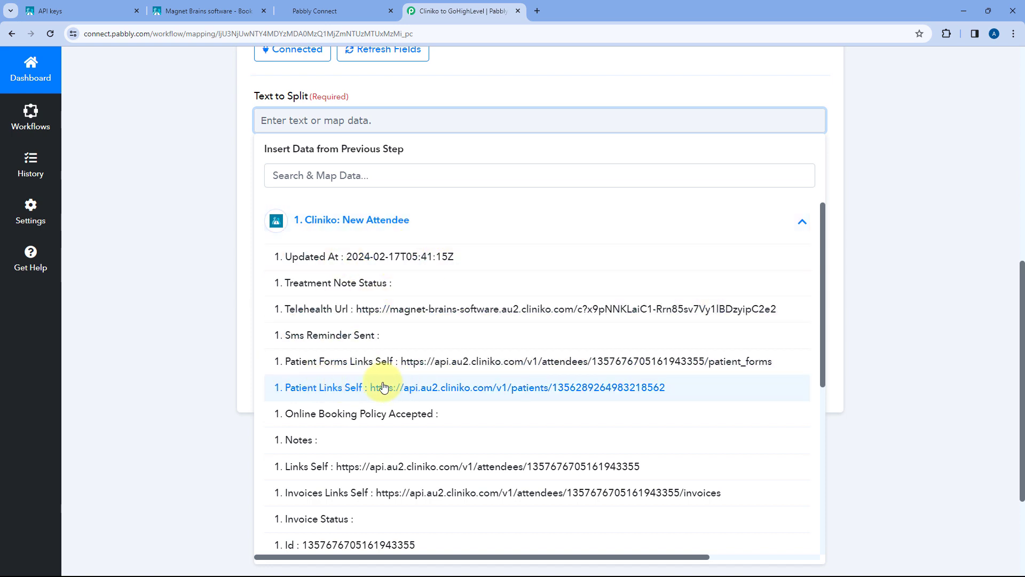
{"action": "left_click", "coordinate": [345, 389]}
{"action": "left_click", "coordinate": [233, 203]}
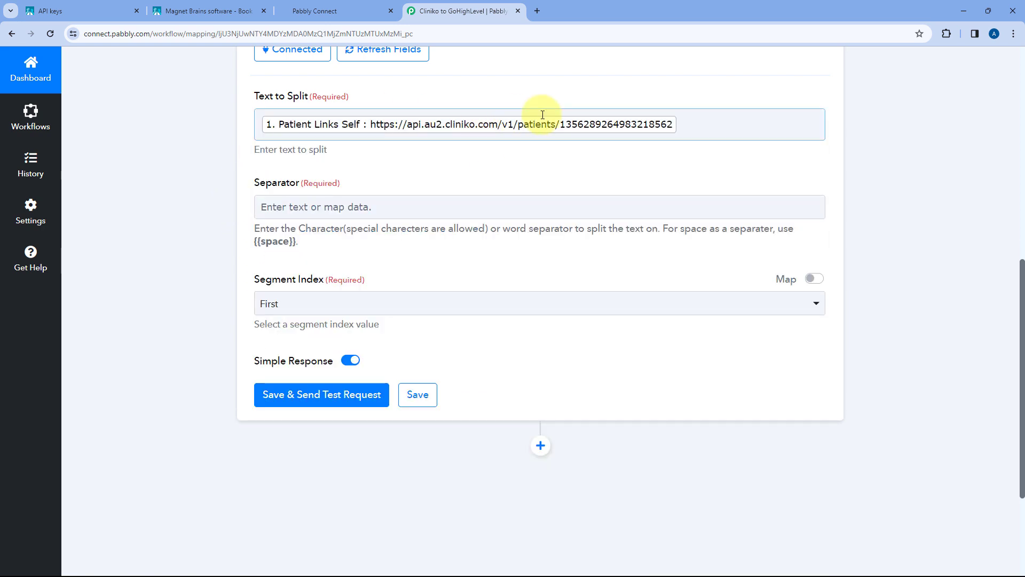
Step: Set the Split Text separator to / and the segment index to Last
{"action": "left_click", "coordinate": [327, 208]}
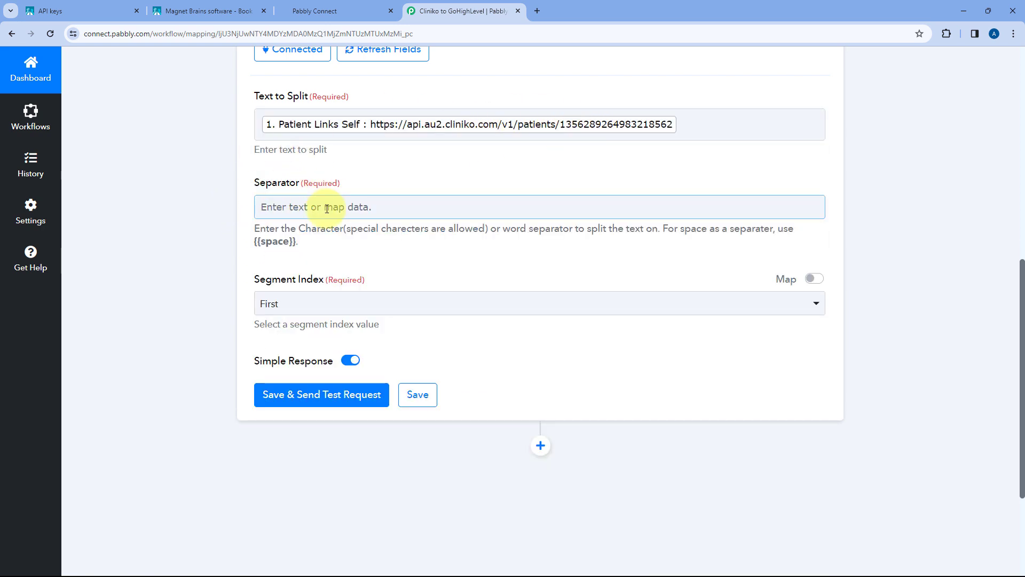
{"action": "left_click", "coordinate": [381, 182]}
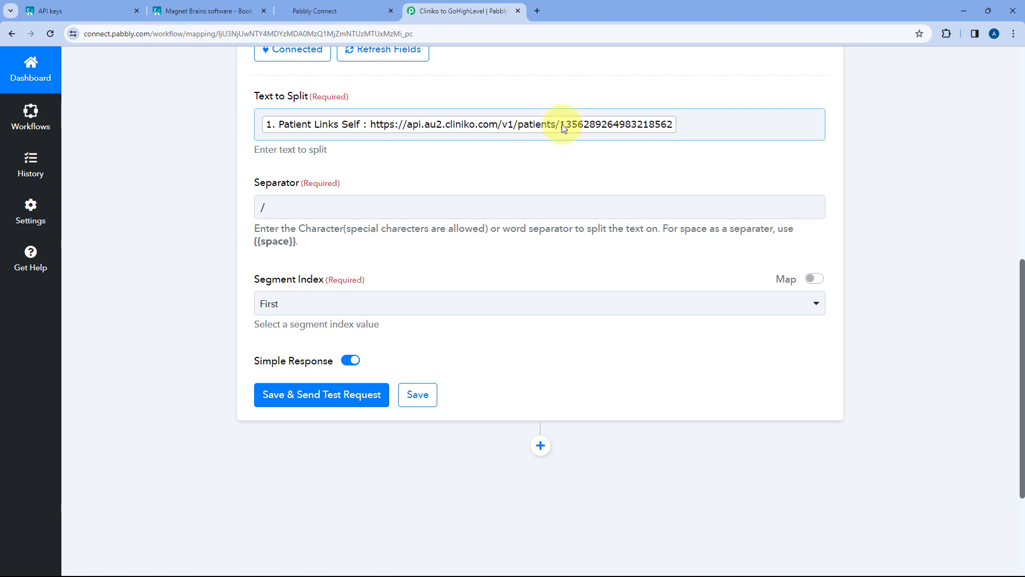
{"action": "left_click", "coordinate": [342, 304]}
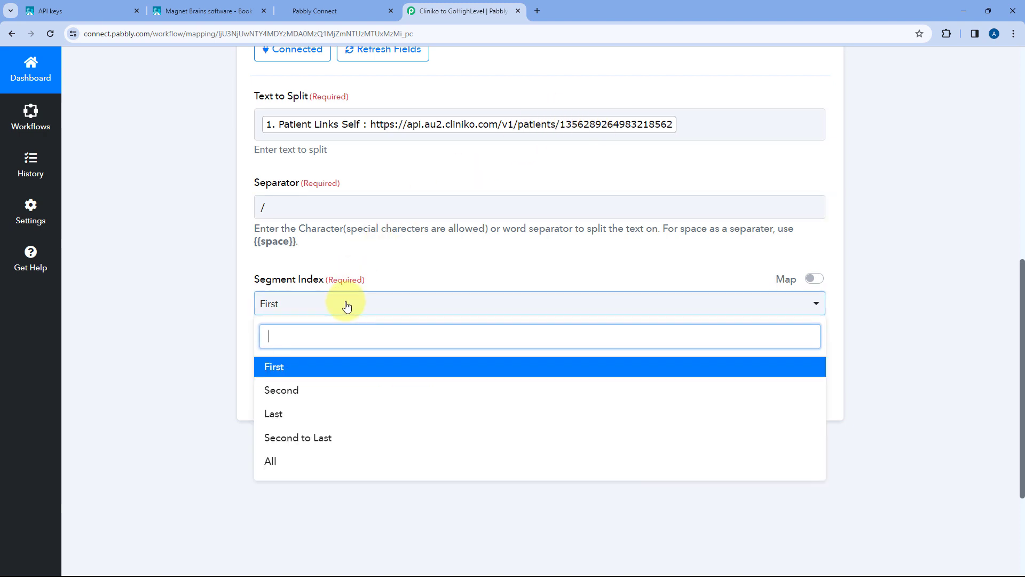
{"action": "left_click", "coordinate": [292, 415]}
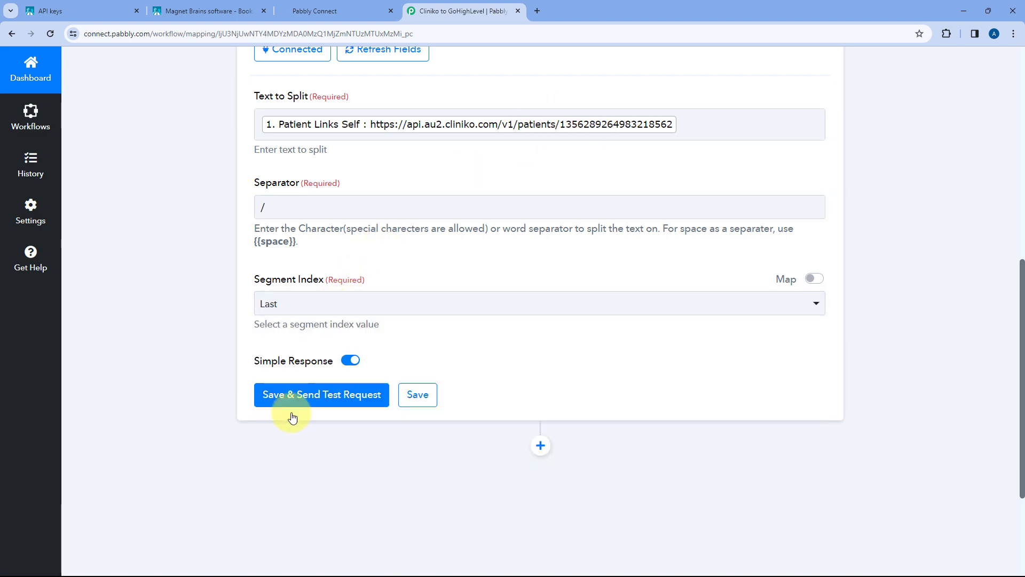
Step: Save and send a test request for the Split Text action and check the Result value in the response
{"action": "left_click", "coordinate": [321, 398]}
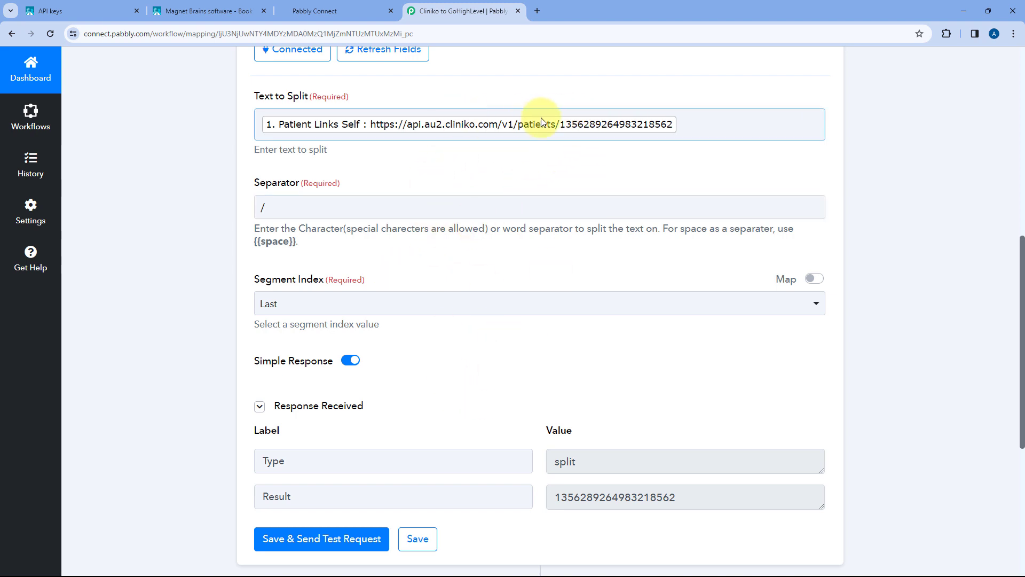
{"action": "left_click_drag", "start_coordinate": [692, 492], "coordinate": [512, 493]}
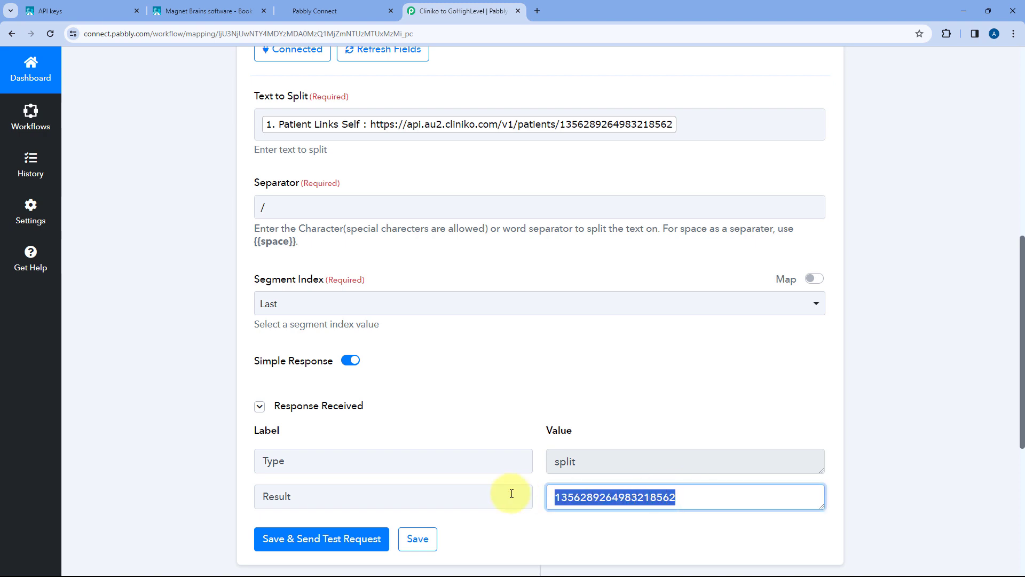
{"action": "left_click", "coordinate": [518, 415]}
{"action": "scroll", "coordinate": [532, 378], "scroll_direction": "down", "scroll_amount": 4}
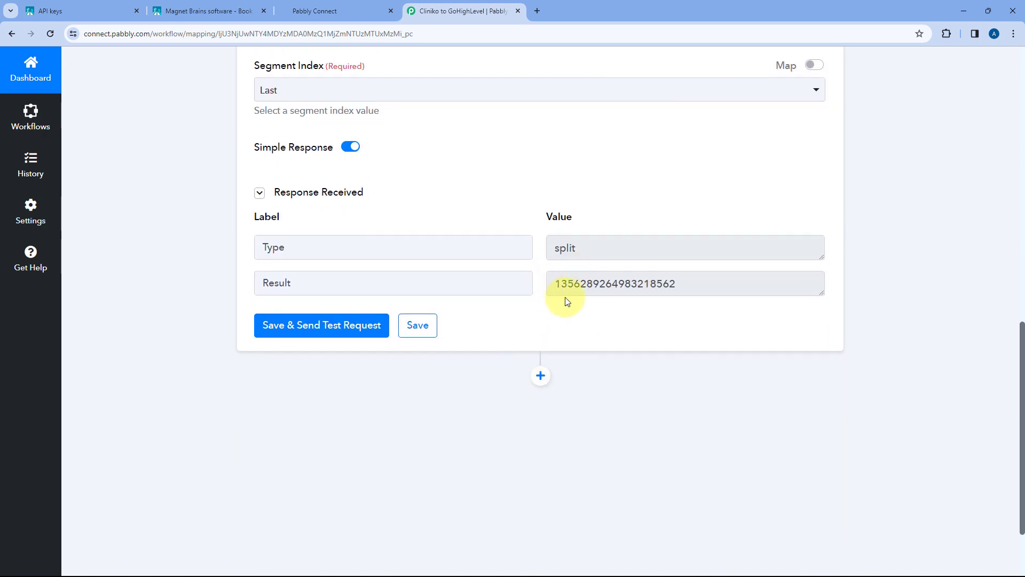
{"action": "left_click_drag", "start_coordinate": [552, 284], "coordinate": [684, 284]}
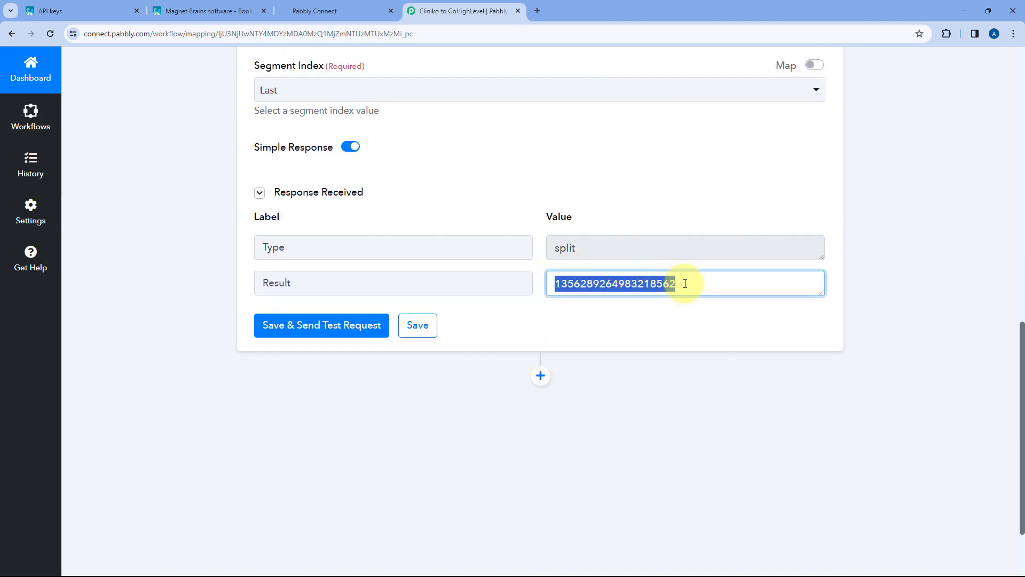
{"action": "left_click", "coordinate": [536, 267]}
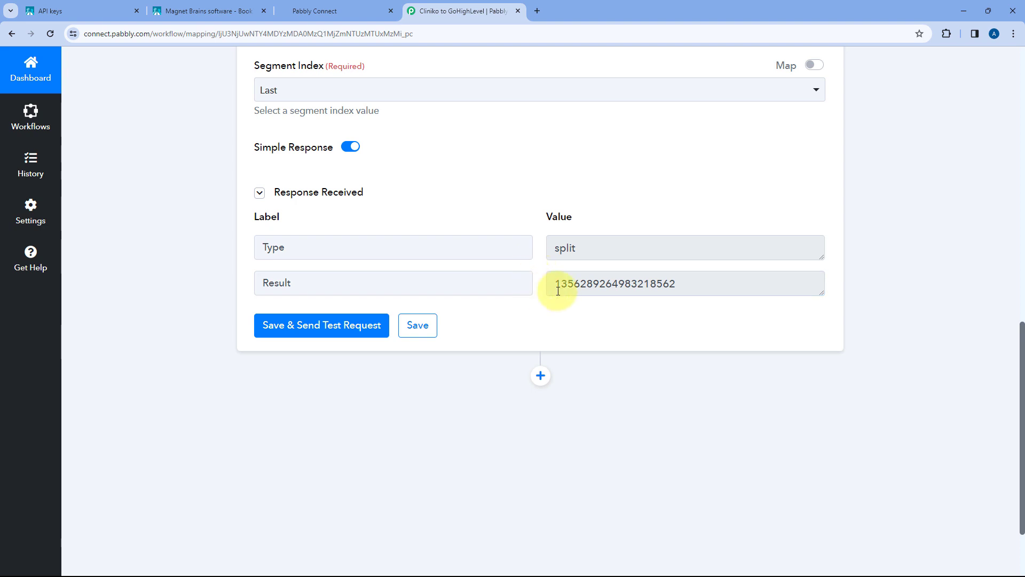
{"action": "left_click_drag", "start_coordinate": [556, 282], "coordinate": [711, 283]}
{"action": "left_click", "coordinate": [696, 282]}
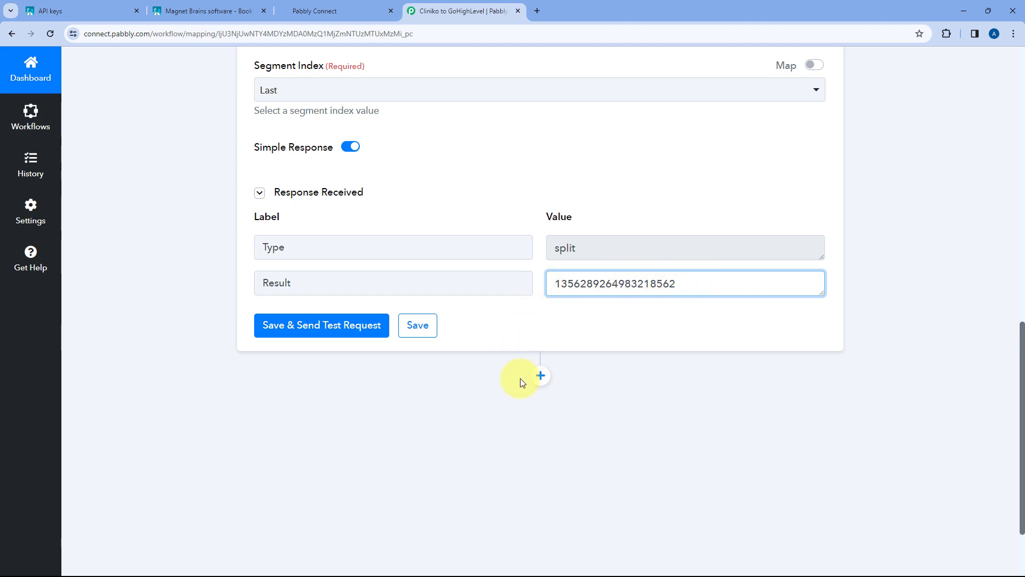
Step: Add a new action step after Split Text with Cliniko as its app
{"action": "left_click", "coordinate": [539, 374]}
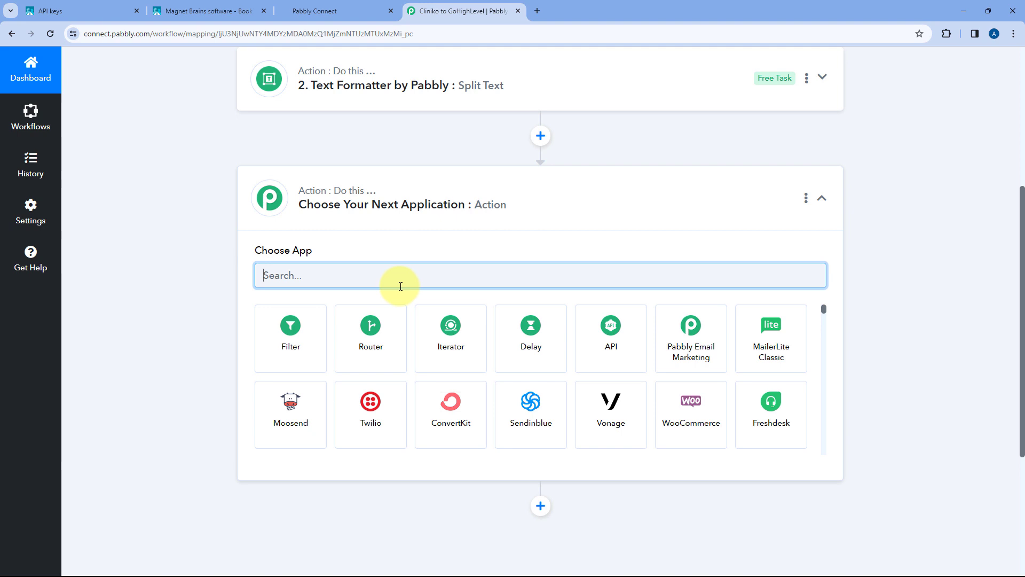
{"action": "type", "text": "Clin"}
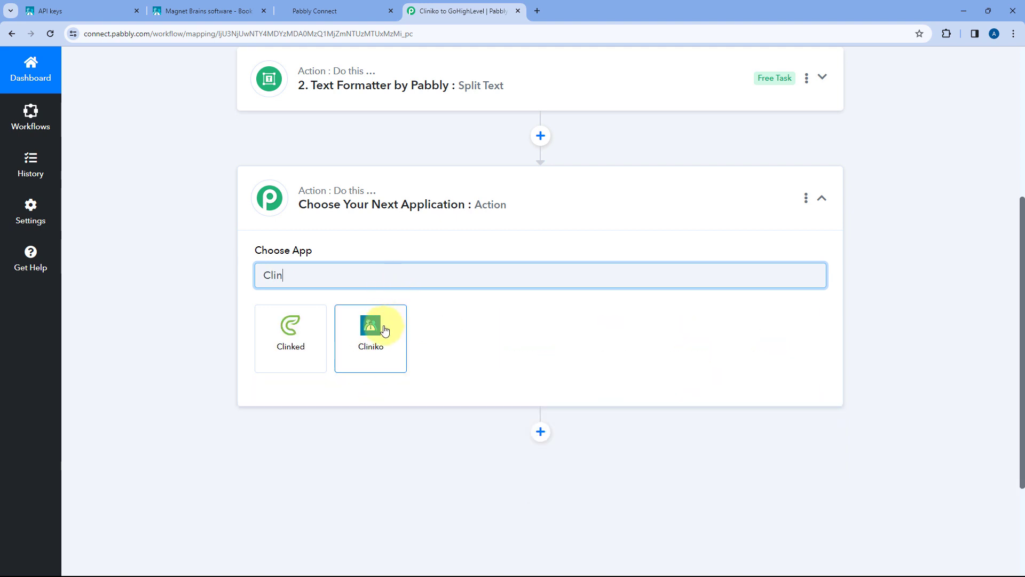
{"action": "left_click", "coordinate": [385, 329]}
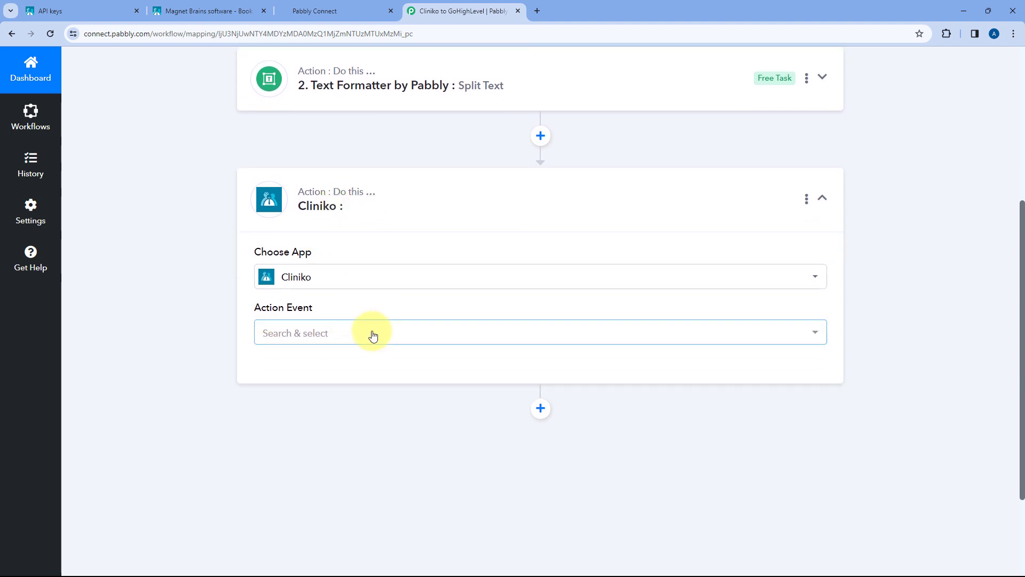
Step: Set the Cliniko action event to Get a Patient Details and connect it through the existing connection Cliniko #3
{"action": "left_click", "coordinate": [373, 333]}
{"action": "scroll", "coordinate": [223, 343], "scroll_direction": "down", "scroll_amount": 3}
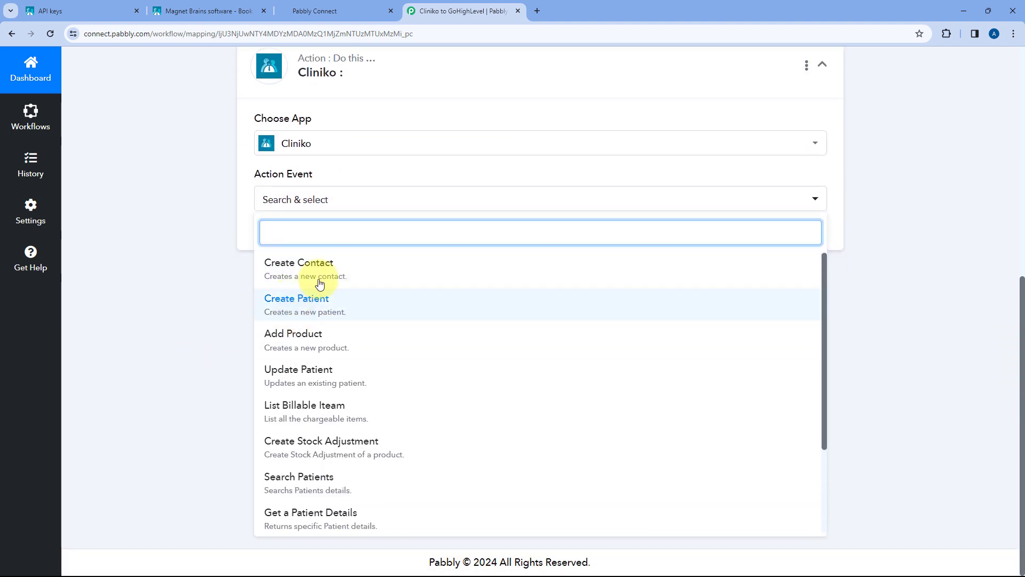
{"action": "scroll", "coordinate": [350, 351], "scroll_direction": "down", "scroll_amount": 3}
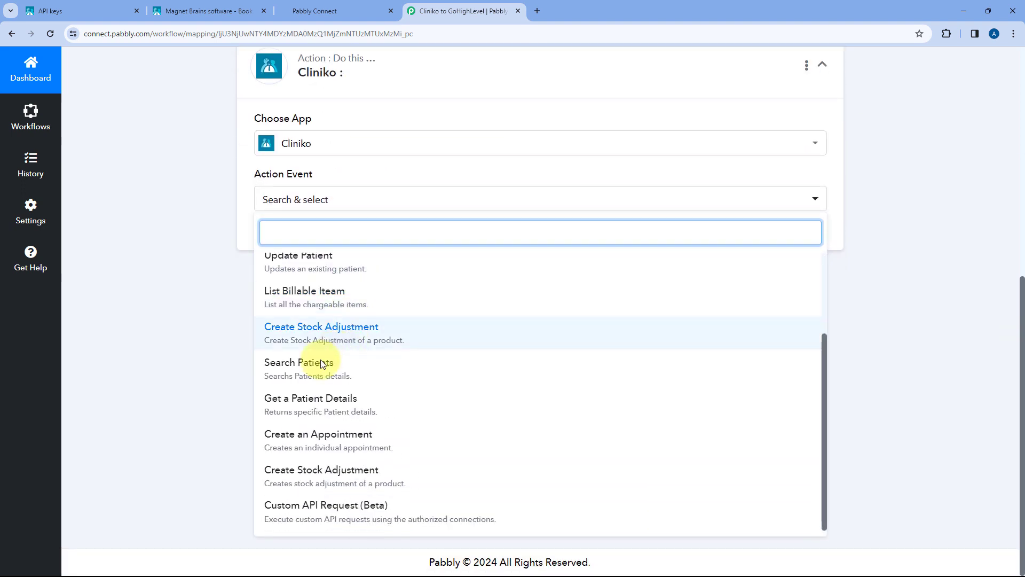
{"action": "left_click", "coordinate": [342, 403]}
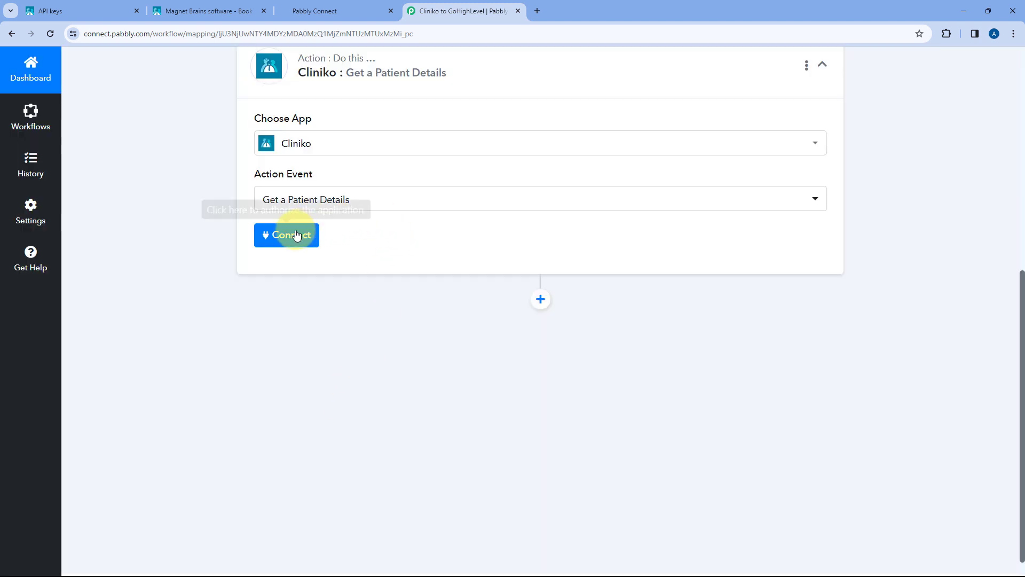
{"action": "left_click", "coordinate": [293, 236]}
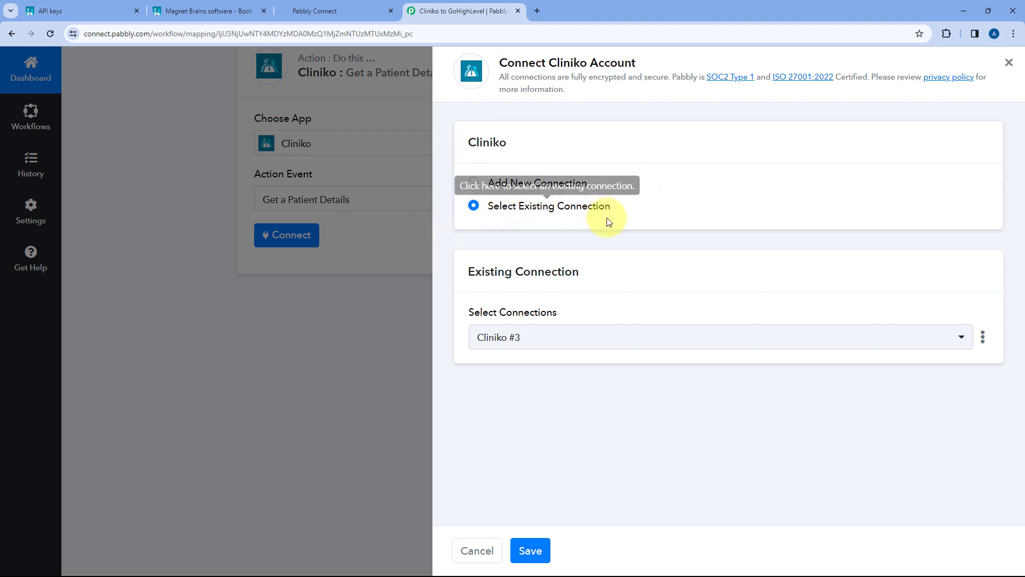
{"action": "left_click", "coordinate": [530, 550]}
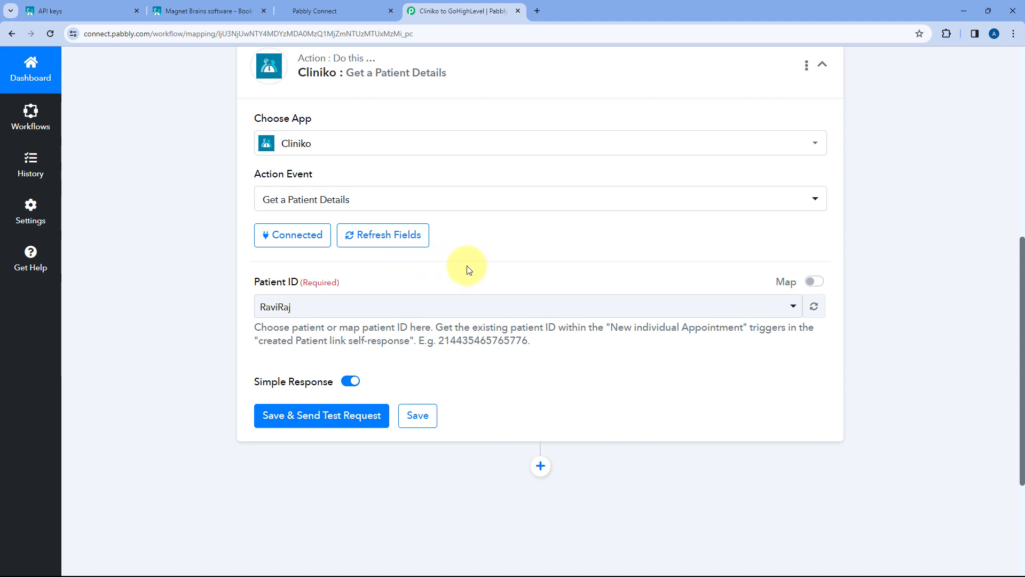
Step: Look through the available Patient ID options and review the preceding workflow steps
{"action": "left_click", "coordinate": [490, 307]}
{"action": "scroll", "coordinate": [470, 282], "scroll_direction": "down", "scroll_amount": 1}
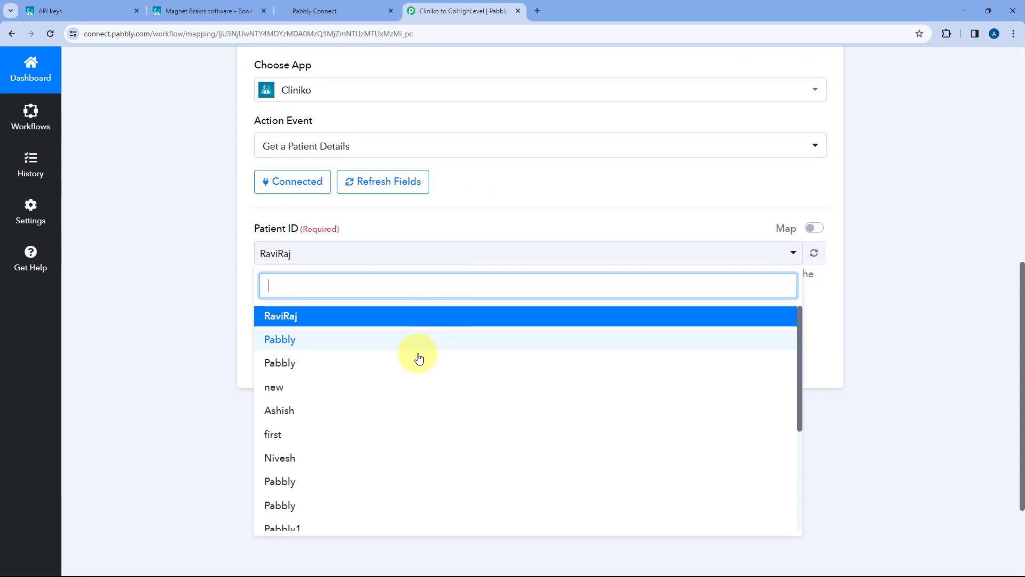
{"action": "scroll", "coordinate": [419, 357], "scroll_direction": "down", "scroll_amount": 2}
{"action": "scroll", "coordinate": [419, 357], "scroll_direction": "down", "scroll_amount": 2}
{"action": "scroll", "coordinate": [418, 352], "scroll_direction": "up", "scroll_amount": 5}
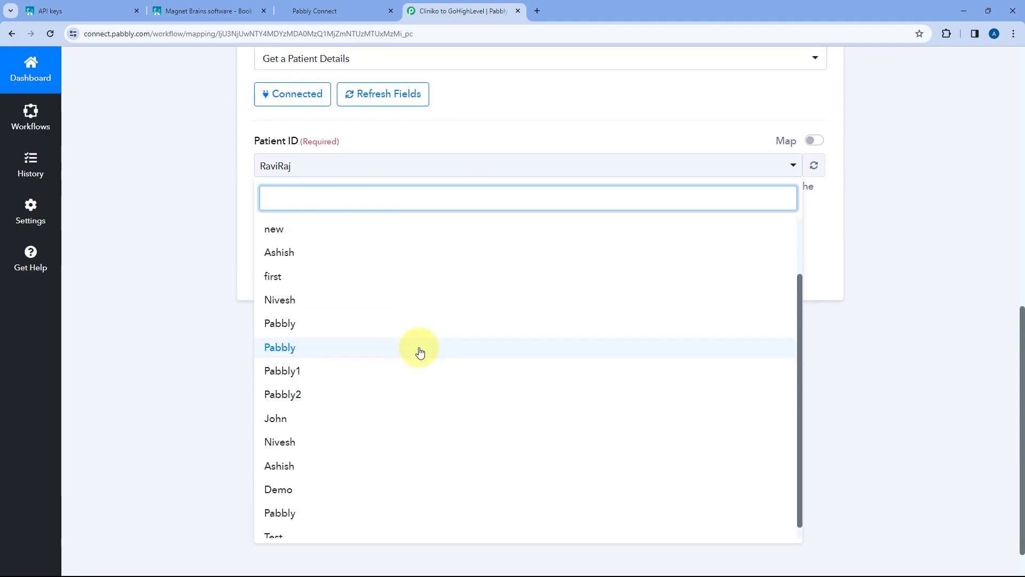
{"action": "left_click", "coordinate": [473, 271]}
{"action": "scroll", "coordinate": [469, 245], "scroll_direction": "up", "scroll_amount": 7}
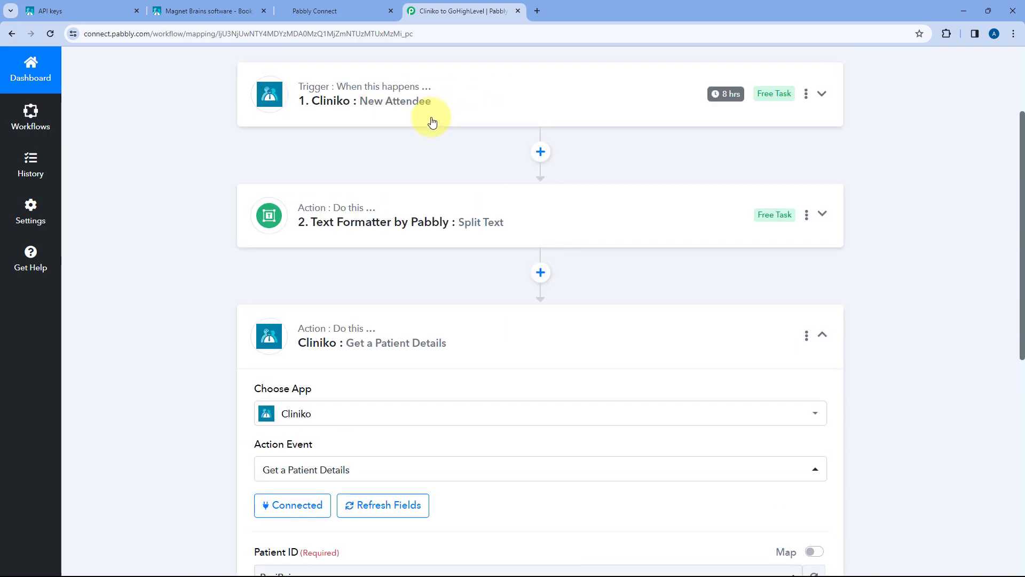
{"action": "scroll", "coordinate": [473, 245], "scroll_direction": "down", "scroll_amount": 7}
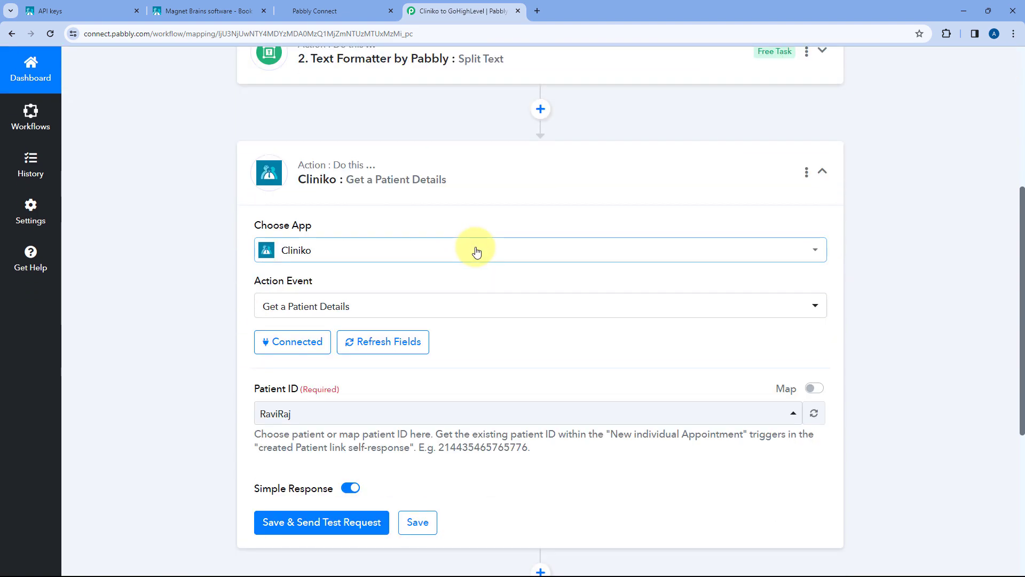
{"action": "scroll", "coordinate": [481, 259], "scroll_direction": "down", "scroll_amount": 1}
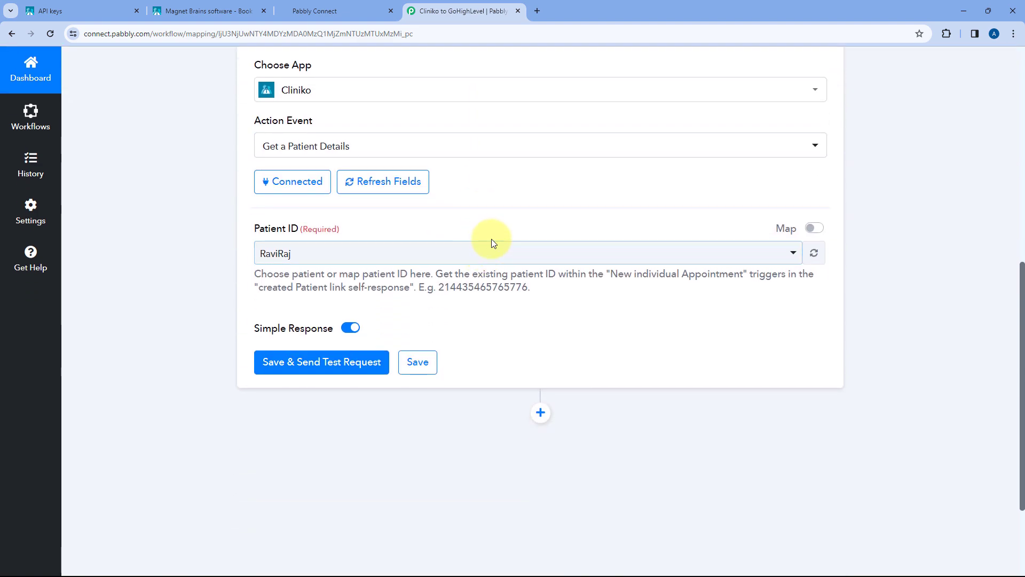
Step: Enable mapping for Patient ID, map it to the Split Text Result, and save and send a test request
{"action": "left_click", "coordinate": [817, 229]}
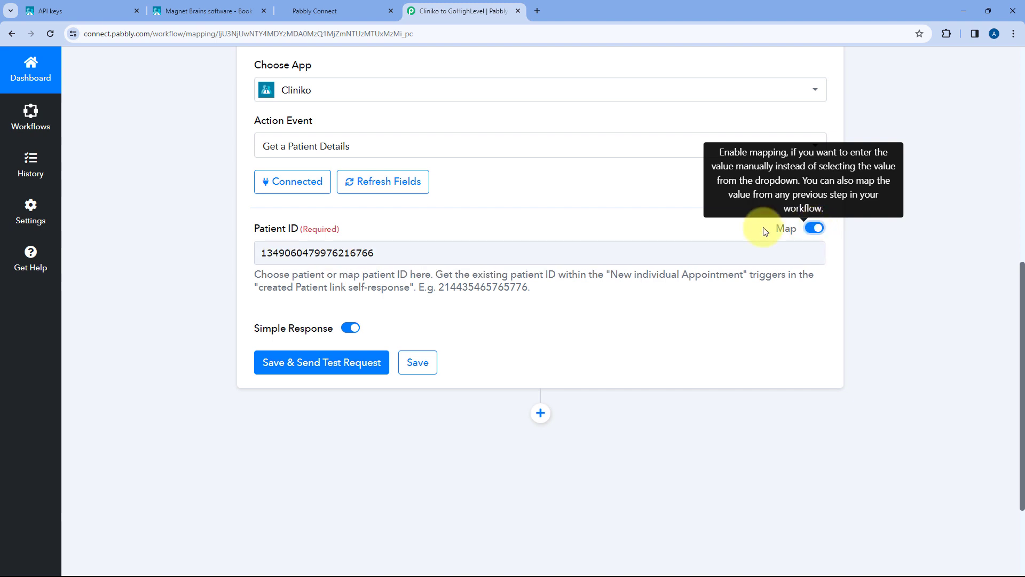
{"action": "left_click_drag", "start_coordinate": [407, 254], "coordinate": [238, 251]}
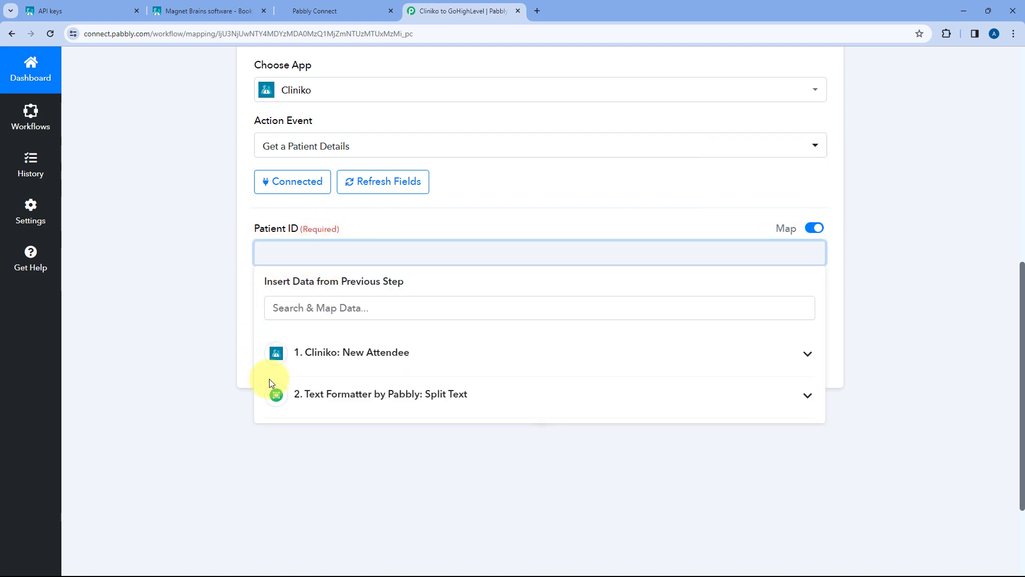
{"action": "left_click", "coordinate": [358, 396]}
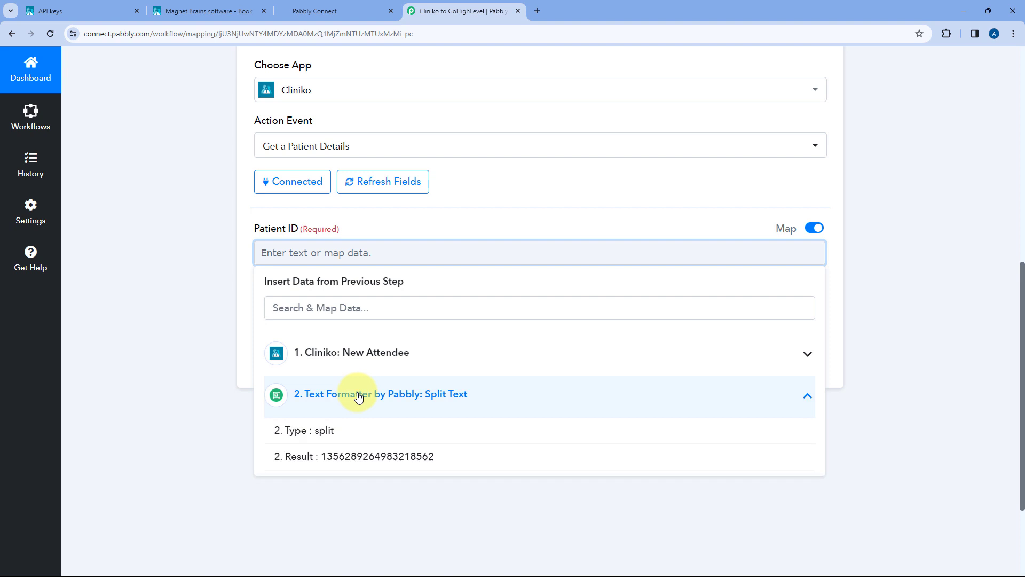
{"action": "left_click", "coordinate": [315, 459]}
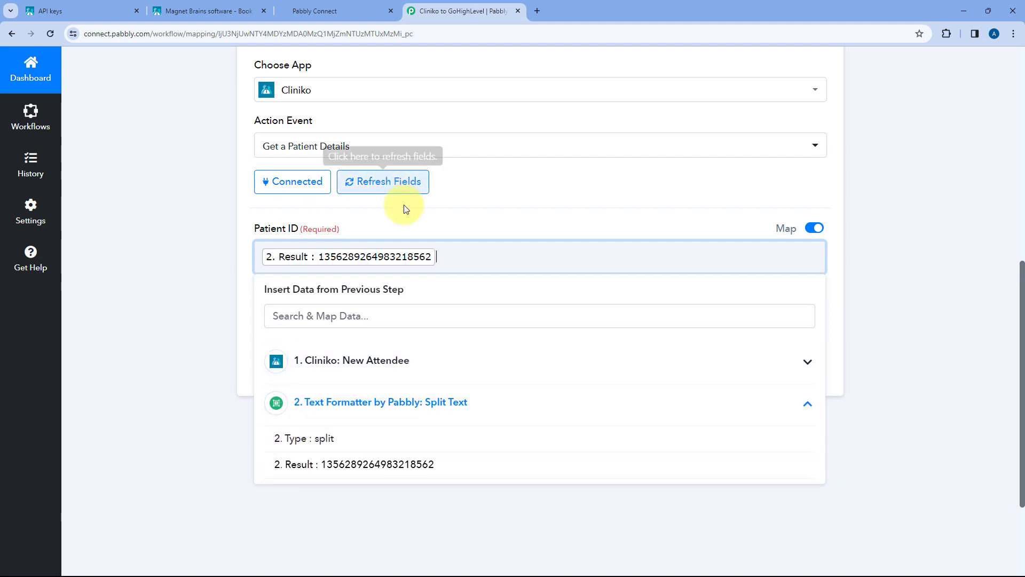
{"action": "left_click", "coordinate": [401, 190]}
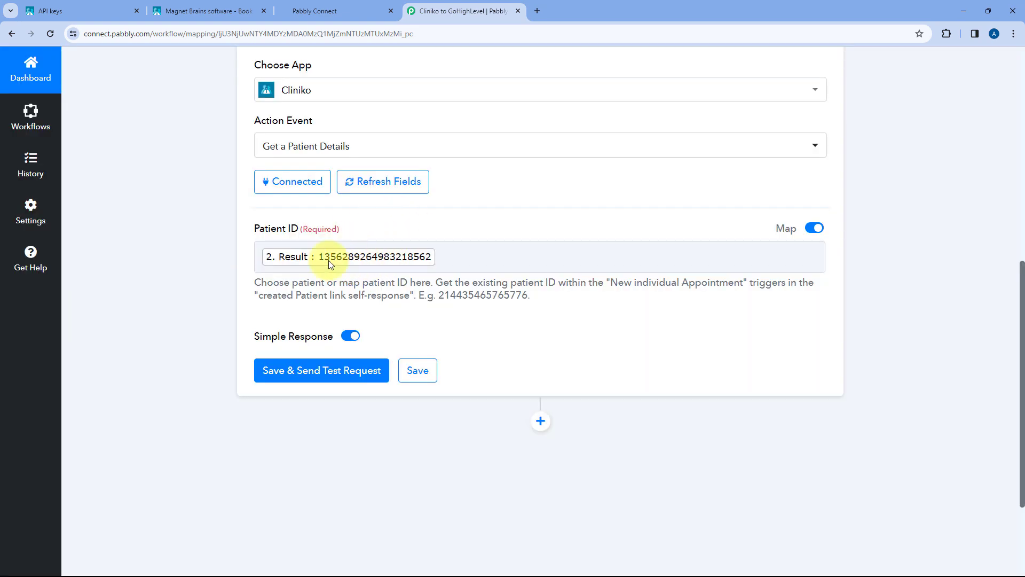
{"action": "left_click", "coordinate": [300, 370]}
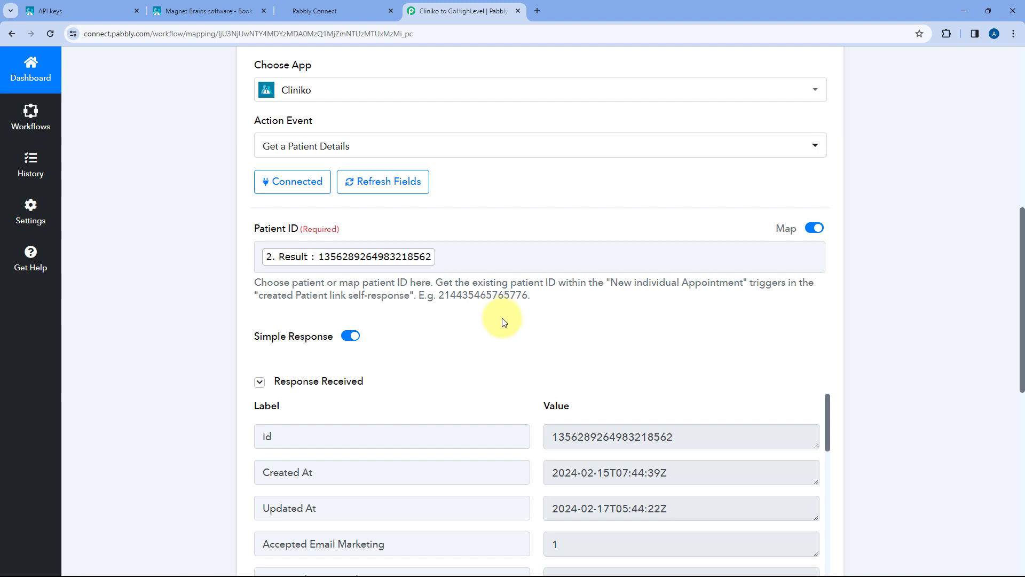
Step: Review the patient details response down to the Email field and view the Cliniko booking confirmation page for comparison
{"action": "scroll", "coordinate": [502, 321], "scroll_direction": "down", "scroll_amount": 2}
{"action": "scroll", "coordinate": [522, 305], "scroll_direction": "down", "scroll_amount": 1}
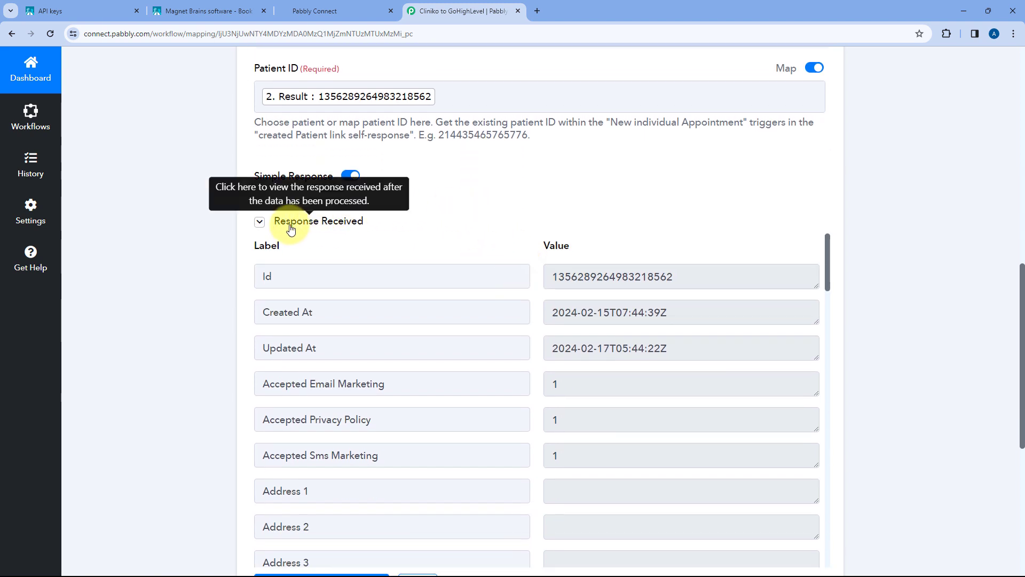
{"action": "scroll", "coordinate": [512, 209], "scroll_direction": "down", "scroll_amount": 5}
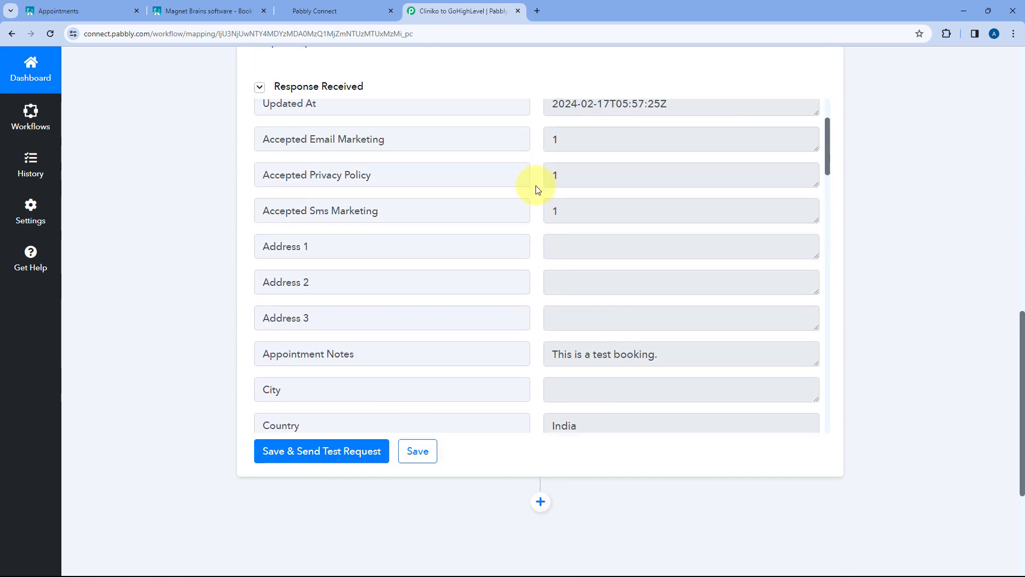
{"action": "scroll", "coordinate": [530, 190], "scroll_direction": "down", "scroll_amount": 5}
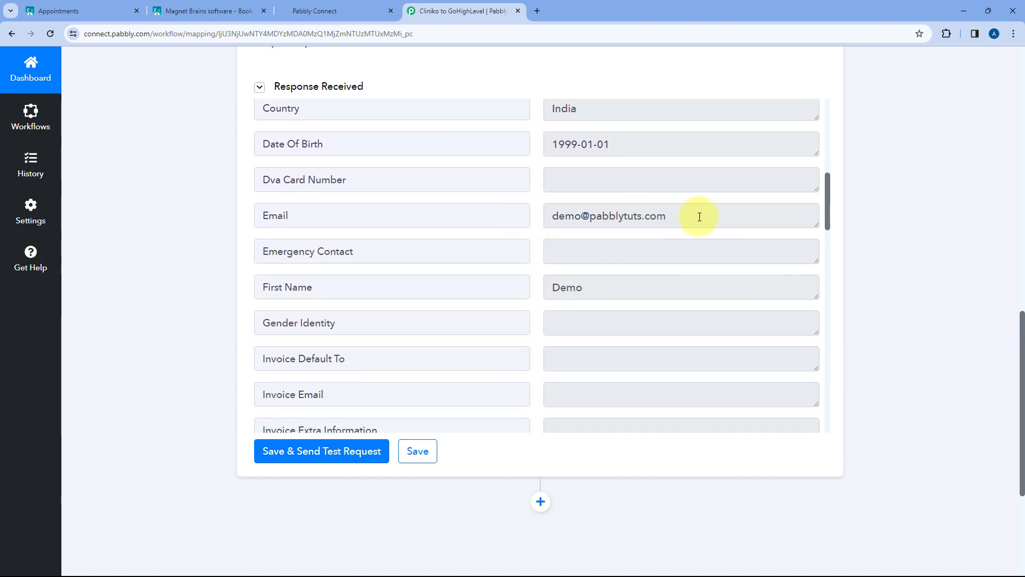
{"action": "left_click_drag", "start_coordinate": [699, 216], "coordinate": [548, 216]}
{"action": "left_click", "coordinate": [219, 7]}
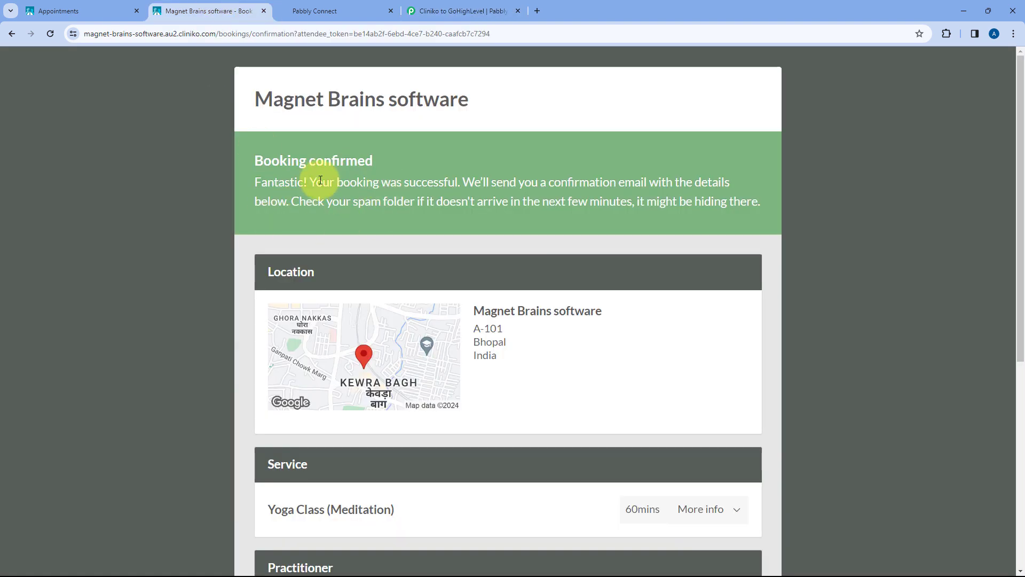
{"action": "left_click", "coordinate": [315, 11]}
{"action": "left_click", "coordinate": [438, 10]}
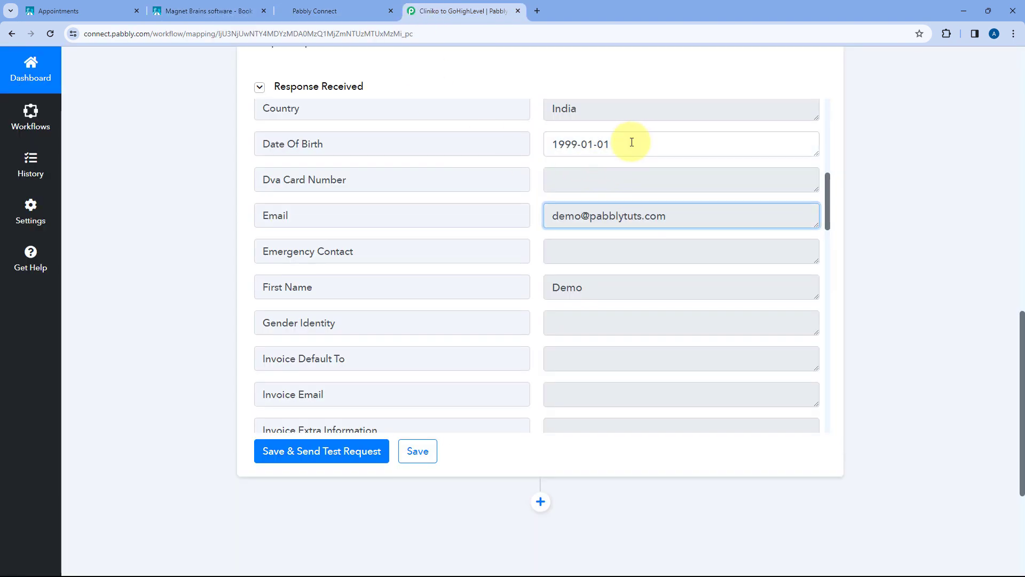
Step: Check the date of birth, first name, last name and phone number fields in the patient details response
{"action": "left_click_drag", "start_coordinate": [632, 142], "coordinate": [540, 144]}
{"action": "left_click", "coordinate": [538, 168]}
{"action": "scroll", "coordinate": [538, 168], "scroll_direction": "down", "scroll_amount": 3}
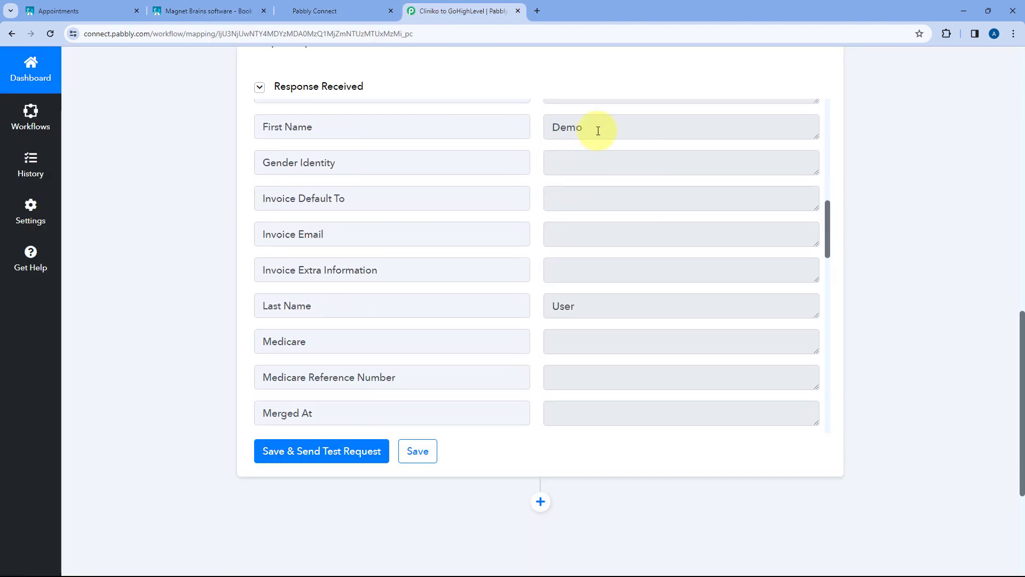
{"action": "left_click_drag", "start_coordinate": [599, 131], "coordinate": [528, 132]}
{"action": "left_click_drag", "start_coordinate": [587, 309], "coordinate": [534, 270]}
{"action": "left_click", "coordinate": [537, 273]}
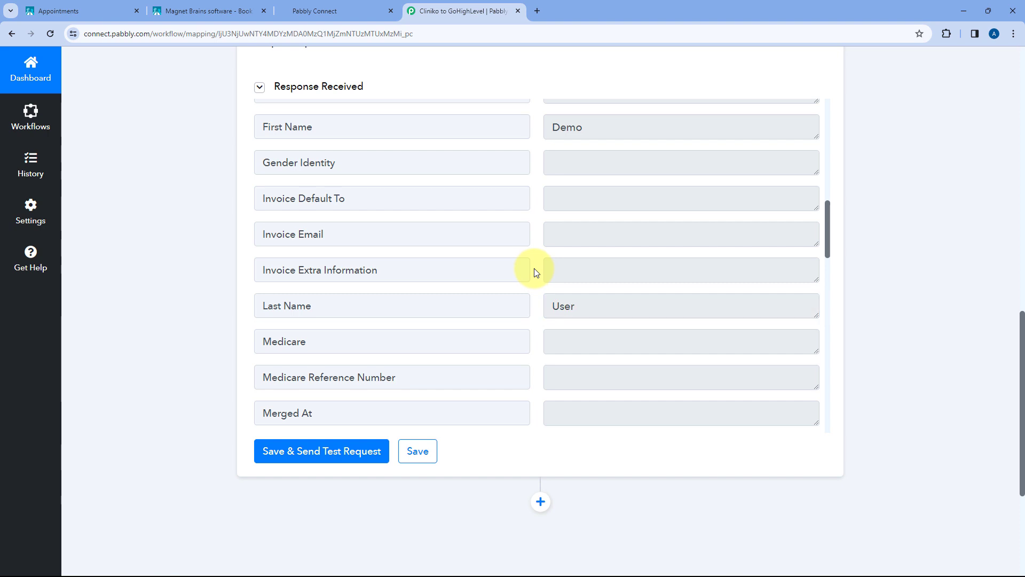
{"action": "scroll", "coordinate": [537, 272], "scroll_direction": "down", "scroll_amount": 6}
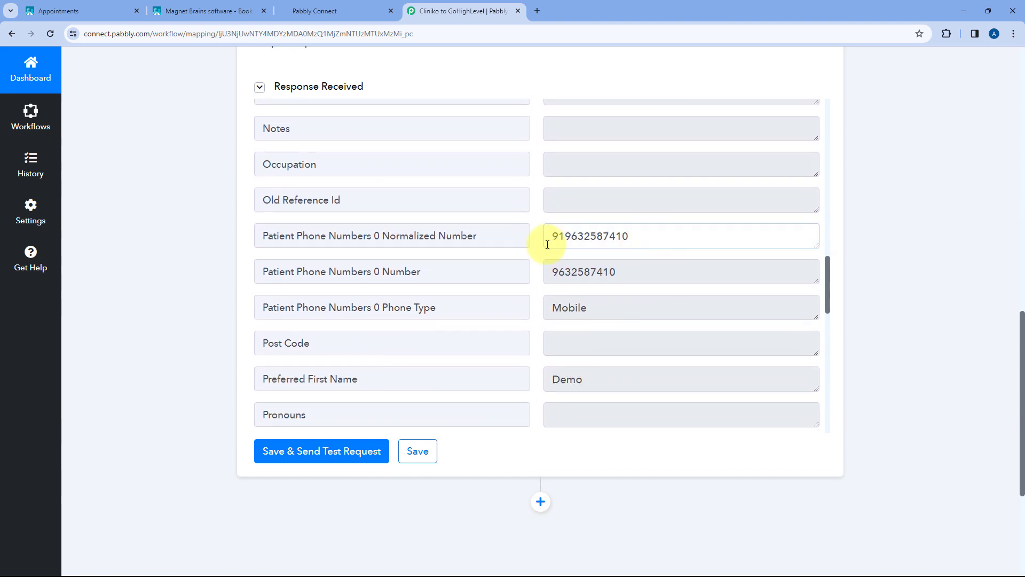
{"action": "double_click", "coordinate": [548, 245]}
{"action": "scroll", "coordinate": [524, 256], "scroll_direction": "down", "scroll_amount": 3}
{"action": "scroll", "coordinate": [524, 256], "scroll_direction": "up", "scroll_amount": 9}
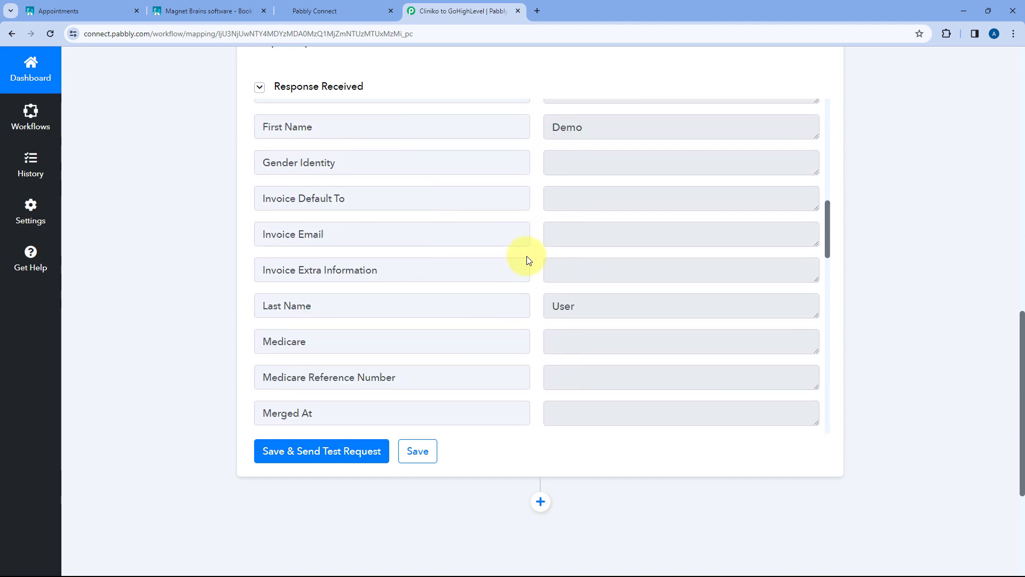
{"action": "scroll", "coordinate": [529, 259], "scroll_direction": "up", "scroll_amount": 10}
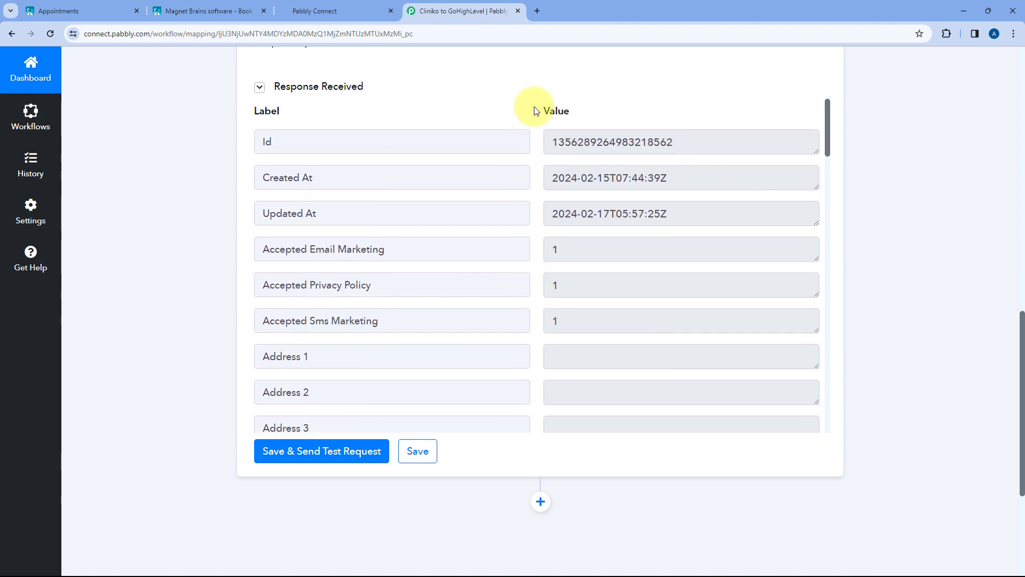
Step: Compare the patient details response down to the First Name field with the Cliniko booking confirmation page and glance at the GoHighLevel account
{"action": "left_click", "coordinate": [205, 13]}
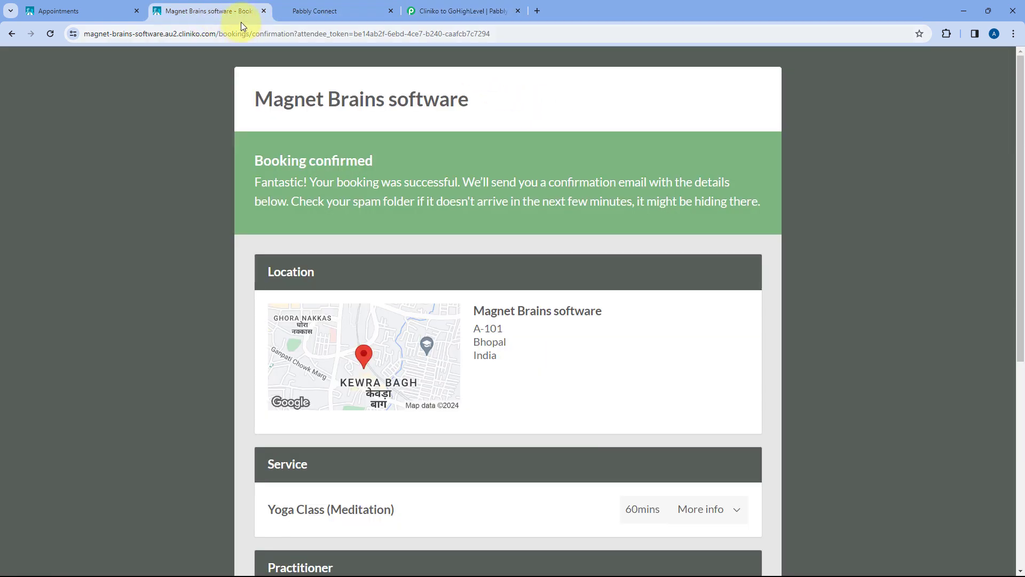
{"action": "left_click", "coordinate": [450, 15]}
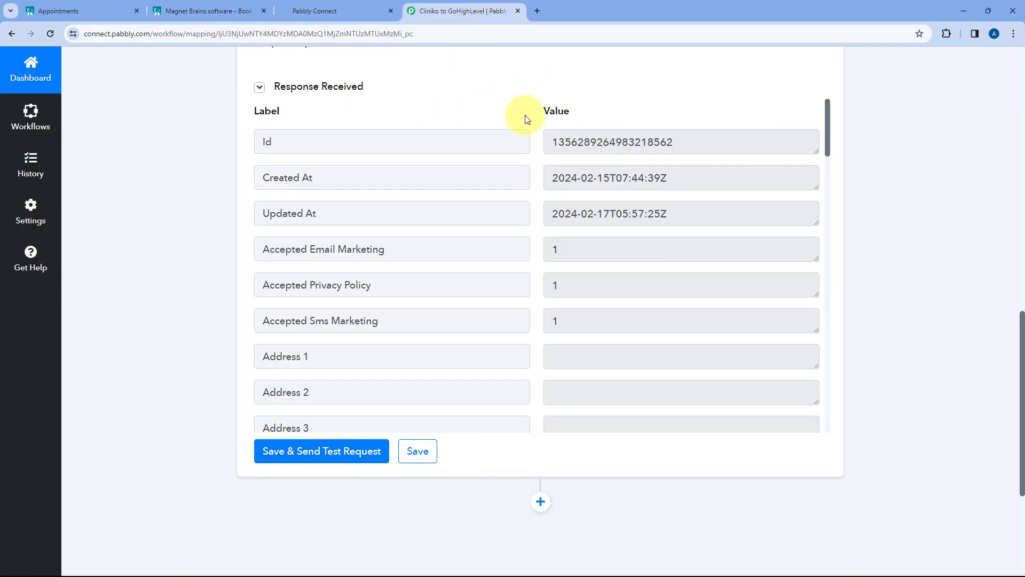
{"action": "scroll", "coordinate": [527, 118], "scroll_direction": "up", "scroll_amount": 1}
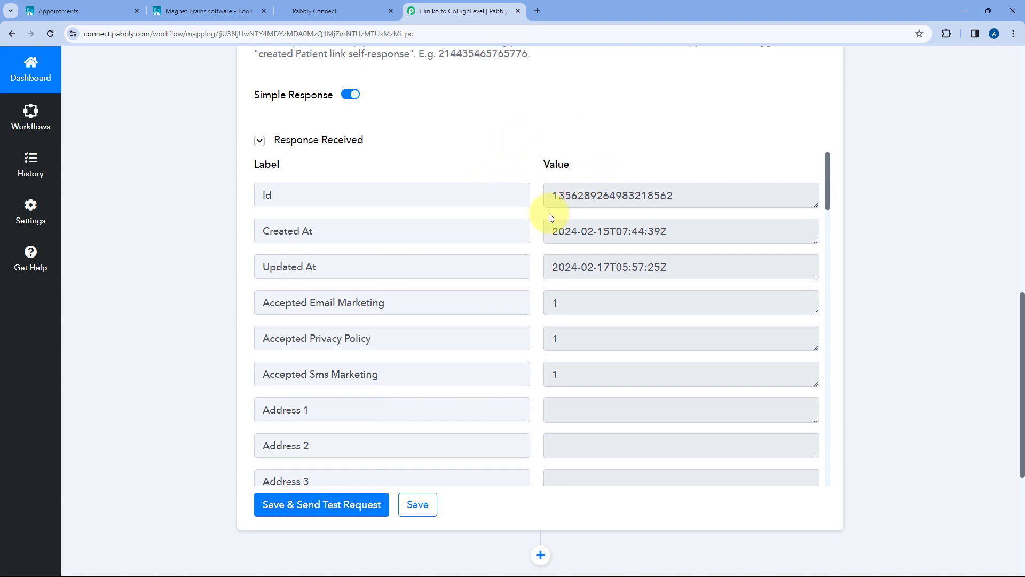
{"action": "scroll", "coordinate": [551, 217], "scroll_direction": "down", "scroll_amount": 8}
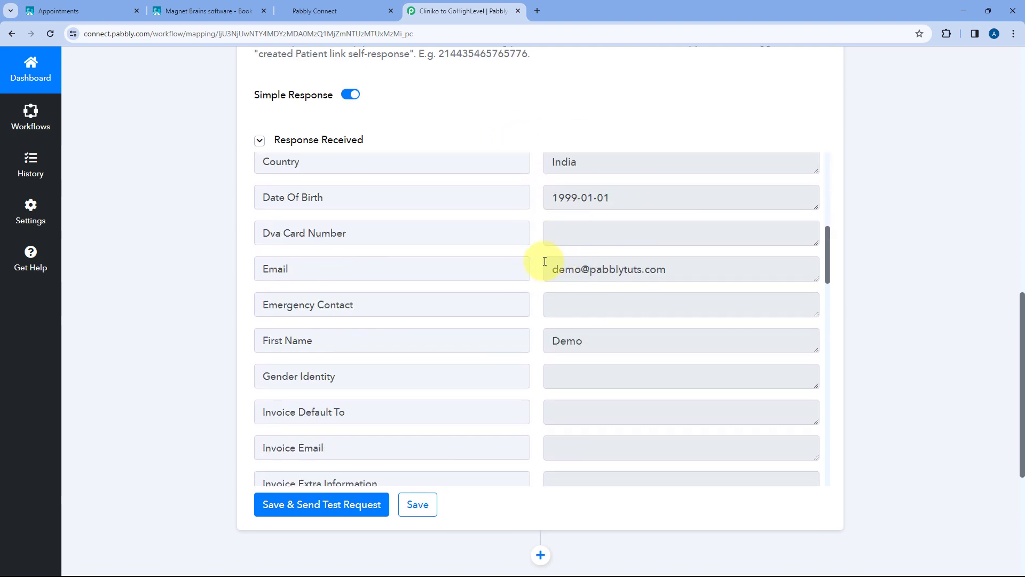
{"action": "left_click", "coordinate": [314, 11]}
{"action": "left_click", "coordinate": [416, 12]}
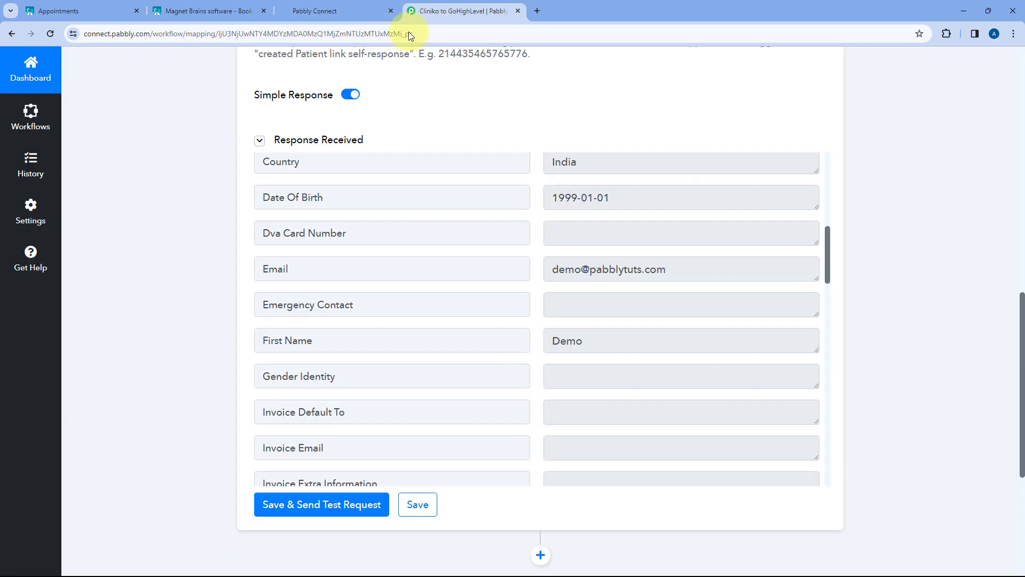
Step: Add an action step after Get a Patient Details and choose LeadConnector V2 as its app
{"action": "scroll", "coordinate": [217, 221], "scroll_direction": "down", "scroll_amount": 5}
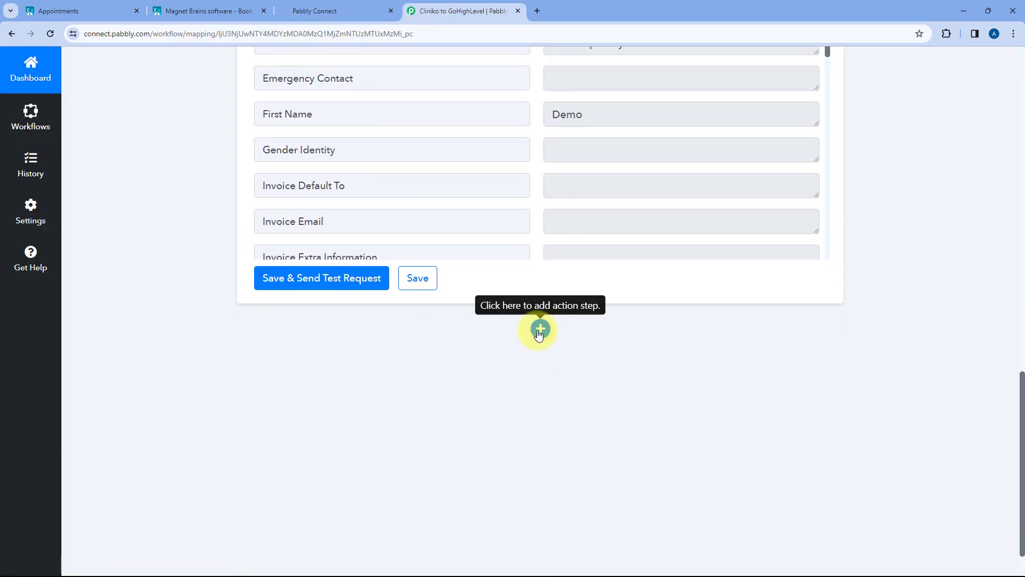
{"action": "left_click", "coordinate": [539, 330]}
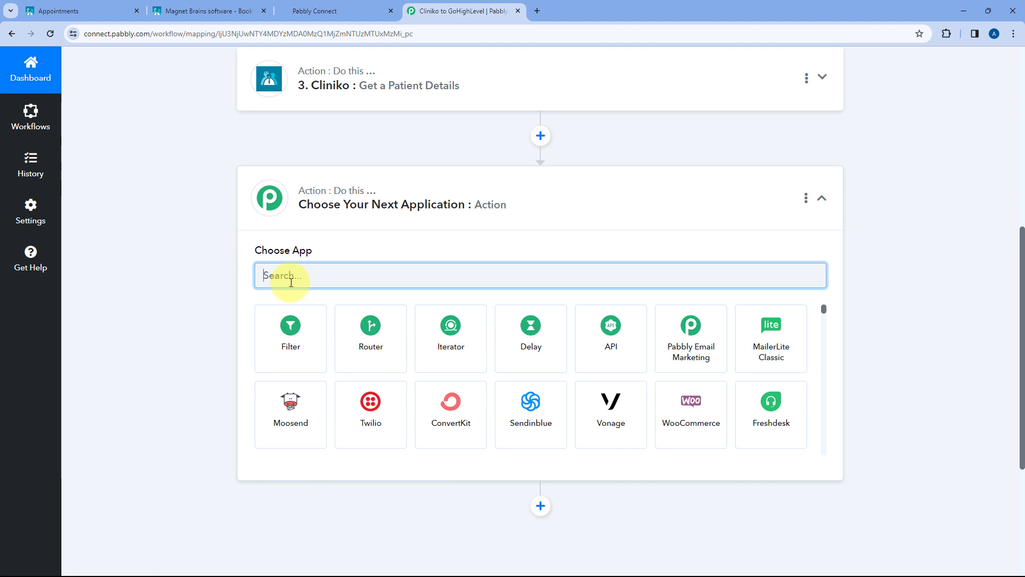
{"action": "type", "text": "Led"}
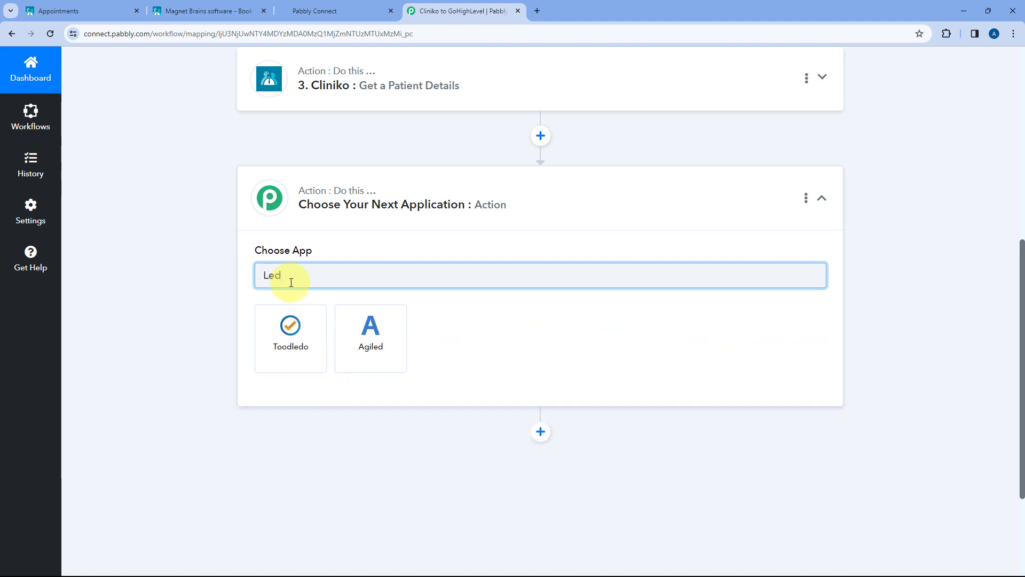
{"action": "key", "text": "BackSpace"}
{"action": "type", "text": "adCo"}
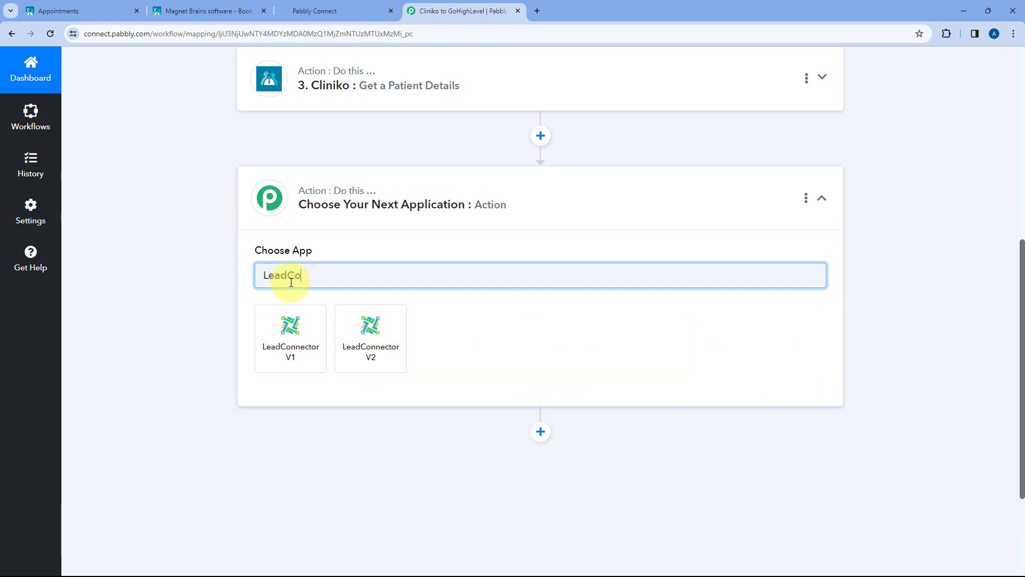
{"action": "left_click", "coordinate": [400, 332]}
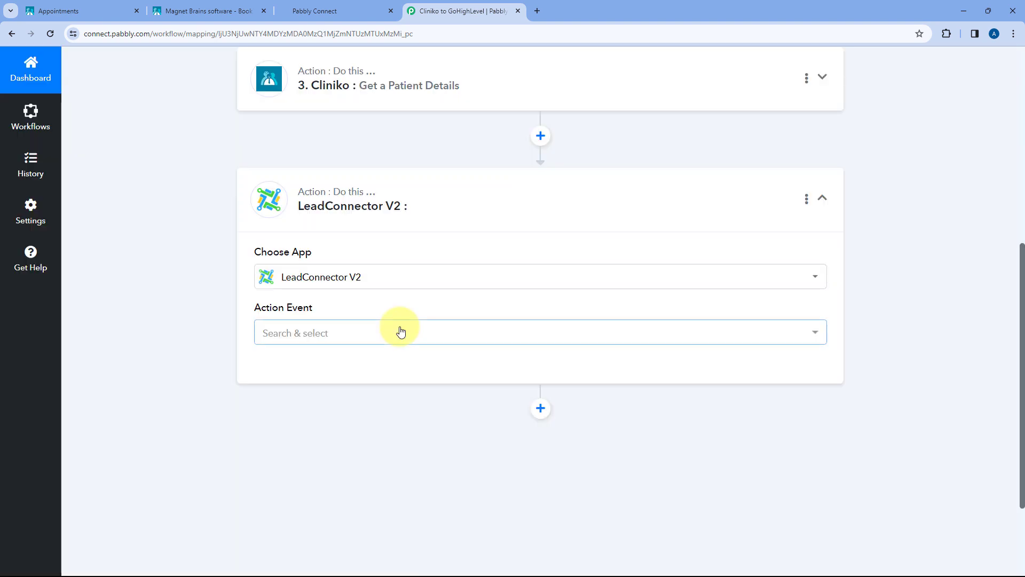
Step: Set the LeadConnector V2 action event to Create or Update a Contact
{"action": "scroll", "coordinate": [241, 306], "scroll_direction": "down", "scroll_amount": 1}
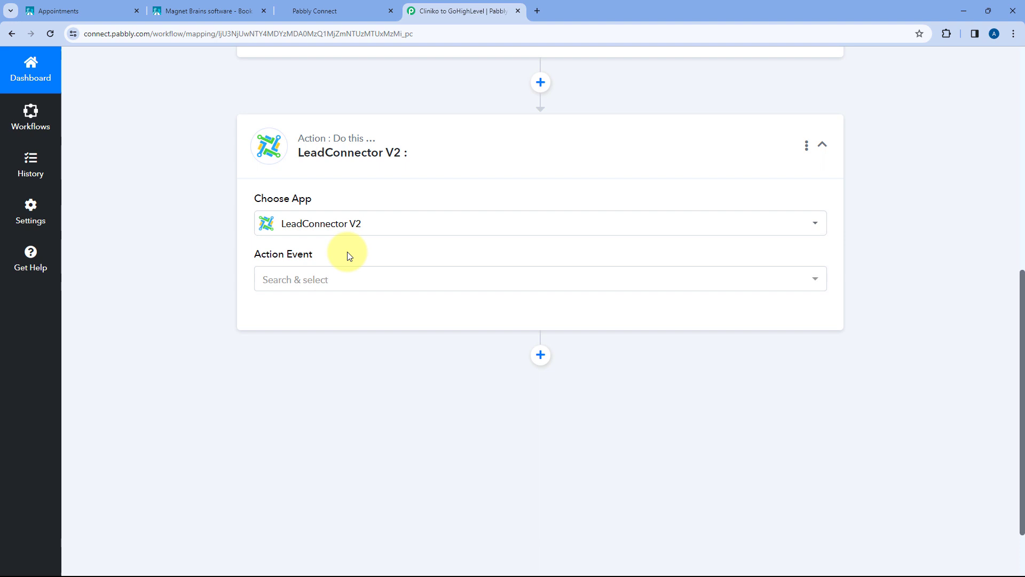
{"action": "left_click", "coordinate": [361, 282]}
{"action": "scroll", "coordinate": [234, 327], "scroll_direction": "down", "scroll_amount": 2}
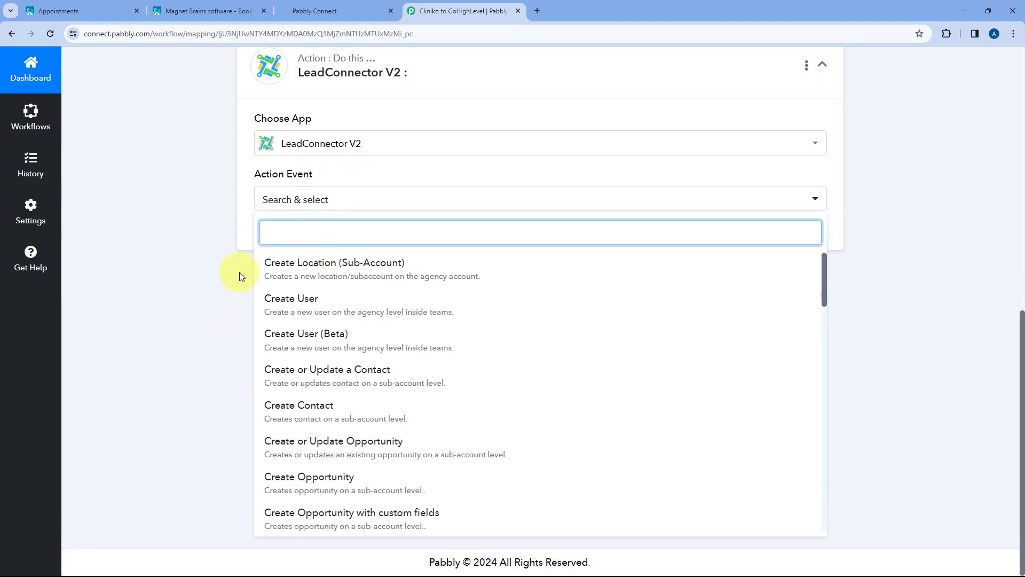
{"action": "left_click", "coordinate": [335, 374]}
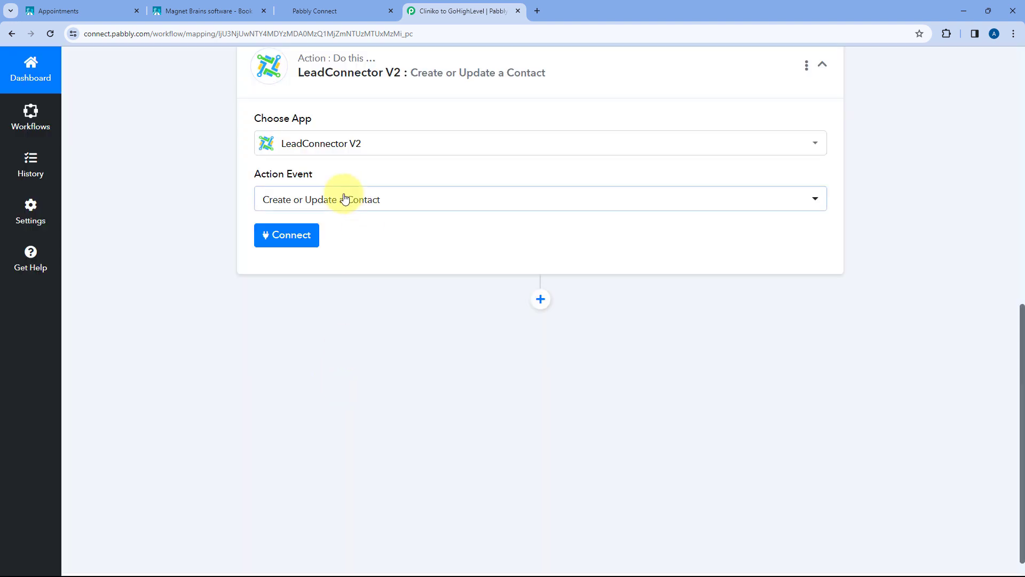
Step: Choose to add a new LeadConnector V2 connection and start its authorization with GoHighLevel
{"action": "left_click", "coordinate": [289, 241]}
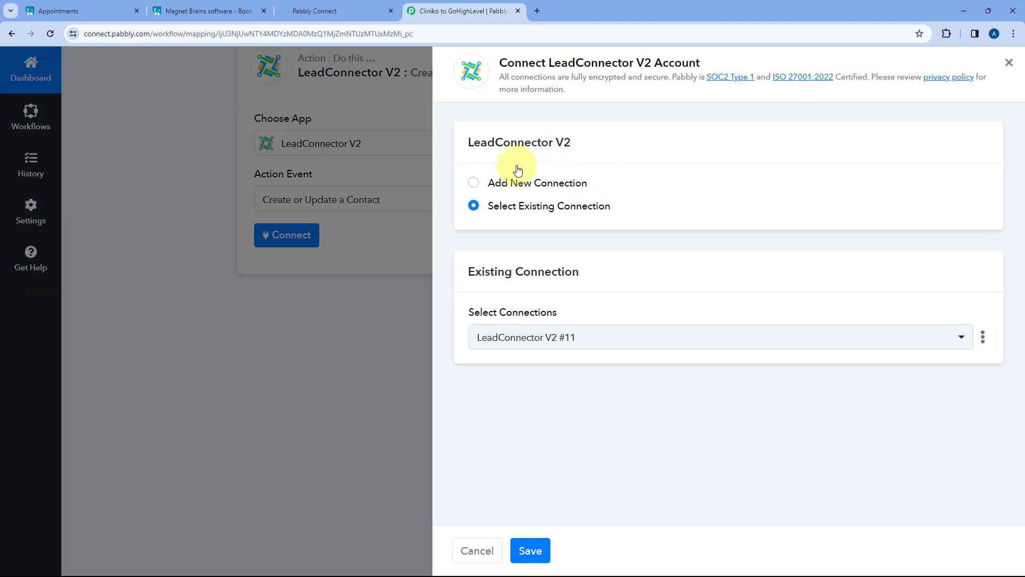
{"action": "left_click", "coordinate": [474, 183]}
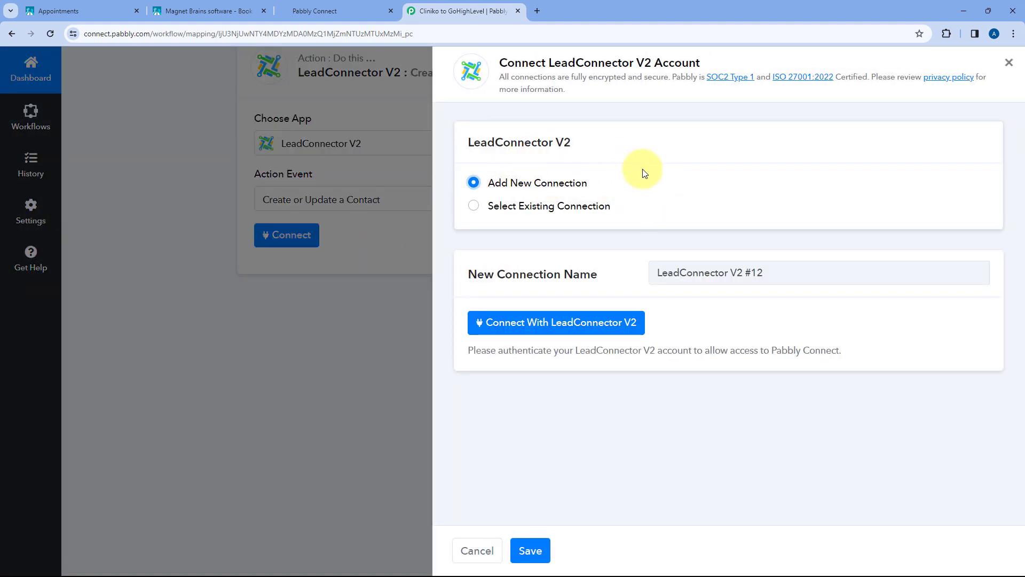
{"action": "left_click", "coordinate": [332, 4]}
{"action": "left_click", "coordinate": [422, 10]}
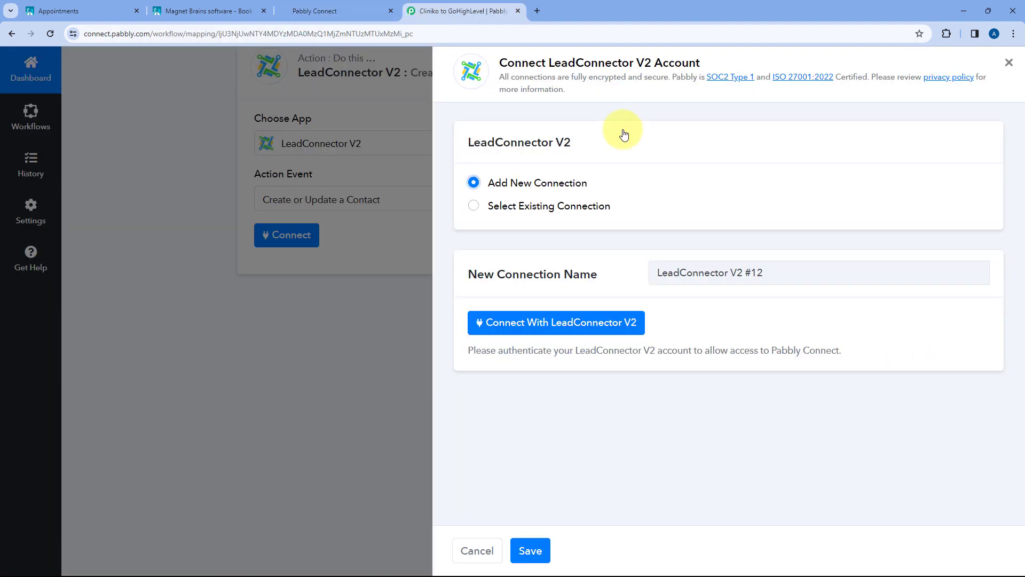
{"action": "left_click", "coordinate": [546, 326]}
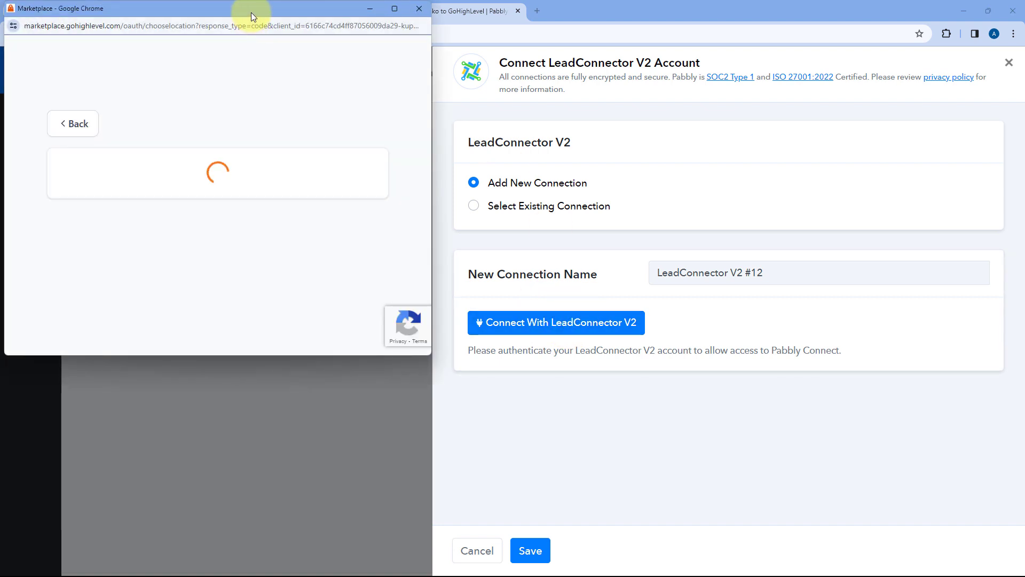
Step: Authorize the LeadConnector V2 connection for the Test Account sub-account
{"action": "left_click_drag", "start_coordinate": [251, 11], "coordinate": [254, 47]}
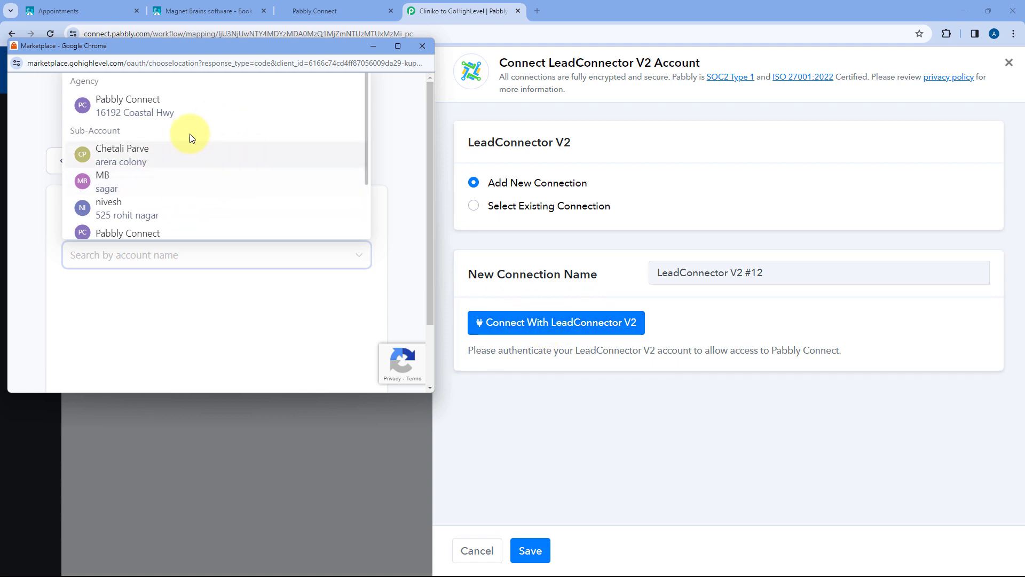
{"action": "scroll", "coordinate": [178, 163], "scroll_direction": "down", "scroll_amount": 1}
{"action": "scroll", "coordinate": [216, 167], "scroll_direction": "down", "scroll_amount": 1}
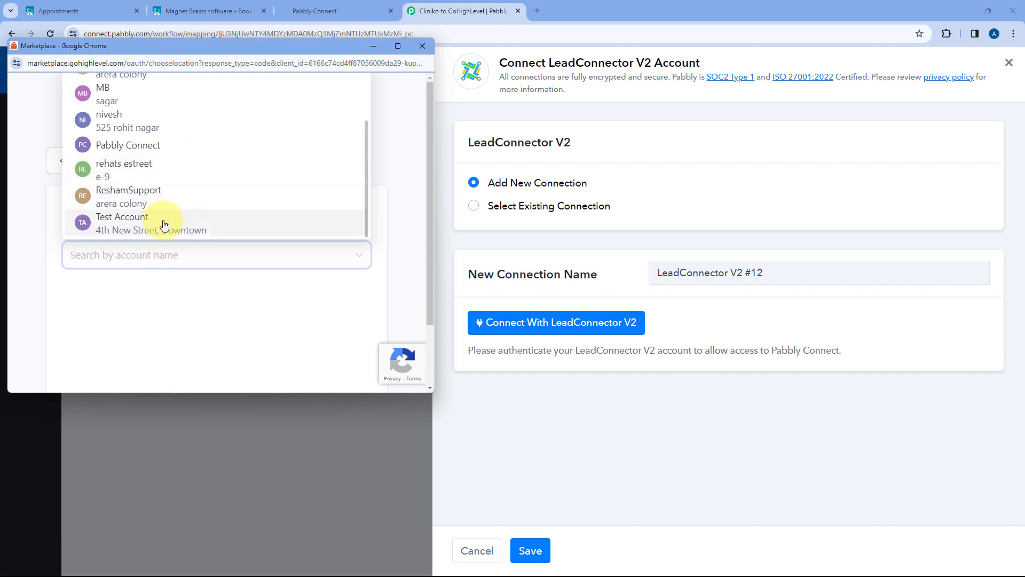
{"action": "left_click", "coordinate": [130, 226]}
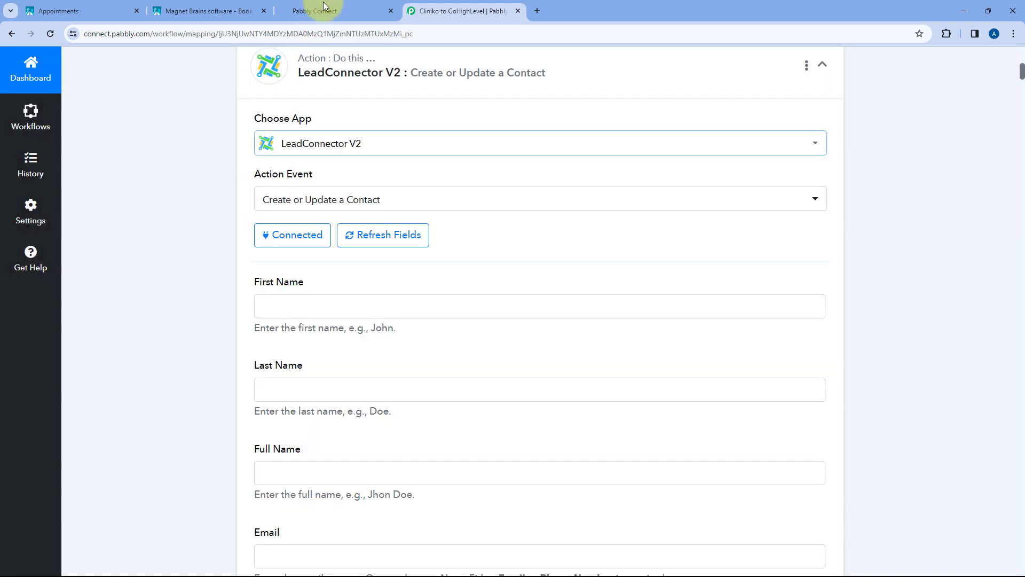
Step: Check the sub-account on the GoHighLevel dashboard and review the contact fields in the LeadConnector V2 action
{"action": "left_click", "coordinate": [325, 7]}
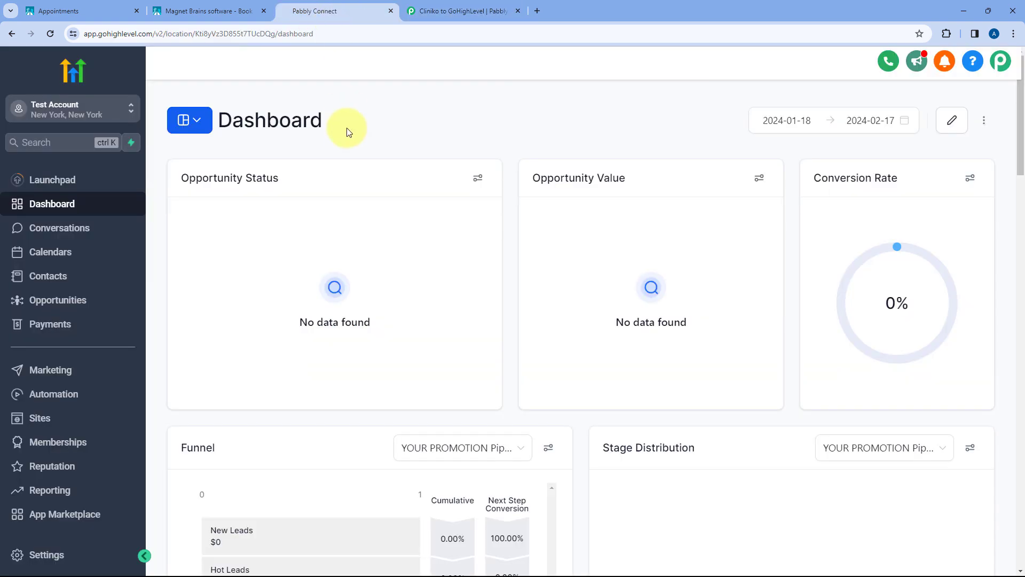
{"action": "left_click", "coordinate": [459, 10]}
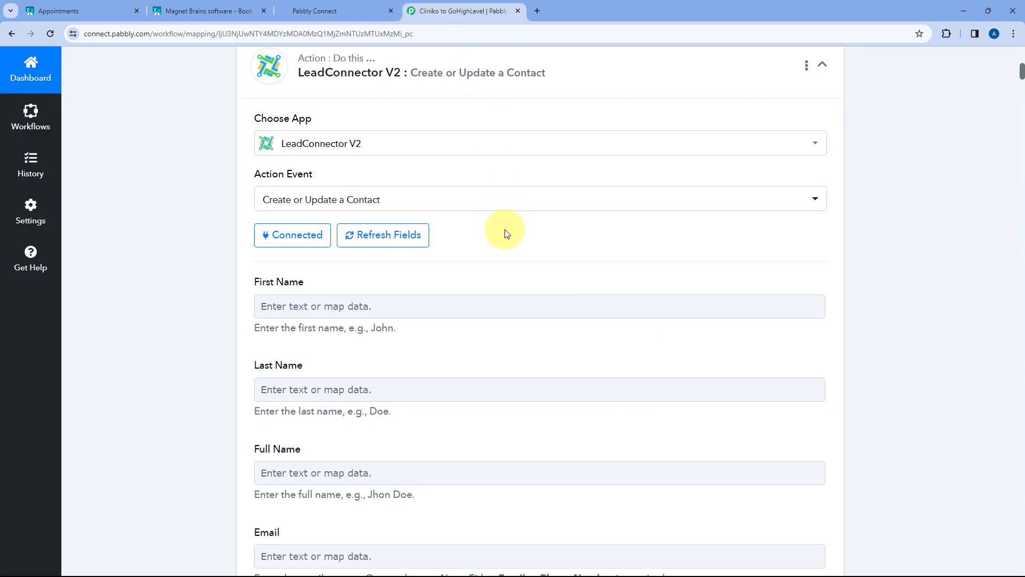
{"action": "scroll", "coordinate": [190, 220], "scroll_direction": "down", "scroll_amount": 2}
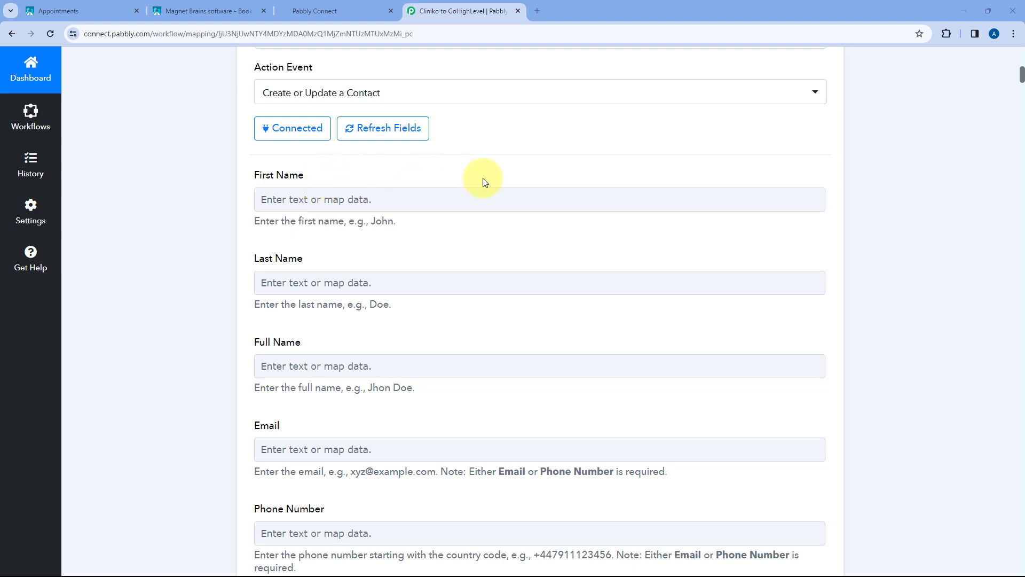
Step: Review the first name, last name, email and normalized phone number in the Get a Patient Details response
{"action": "scroll", "coordinate": [484, 192], "scroll_direction": "up", "scroll_amount": 7}
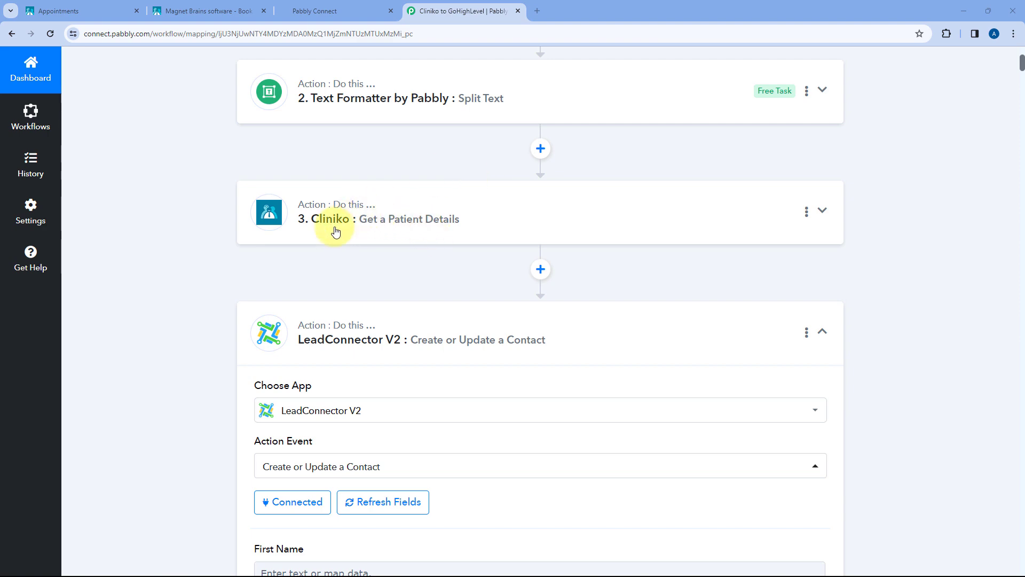
{"action": "left_click", "coordinate": [508, 211]}
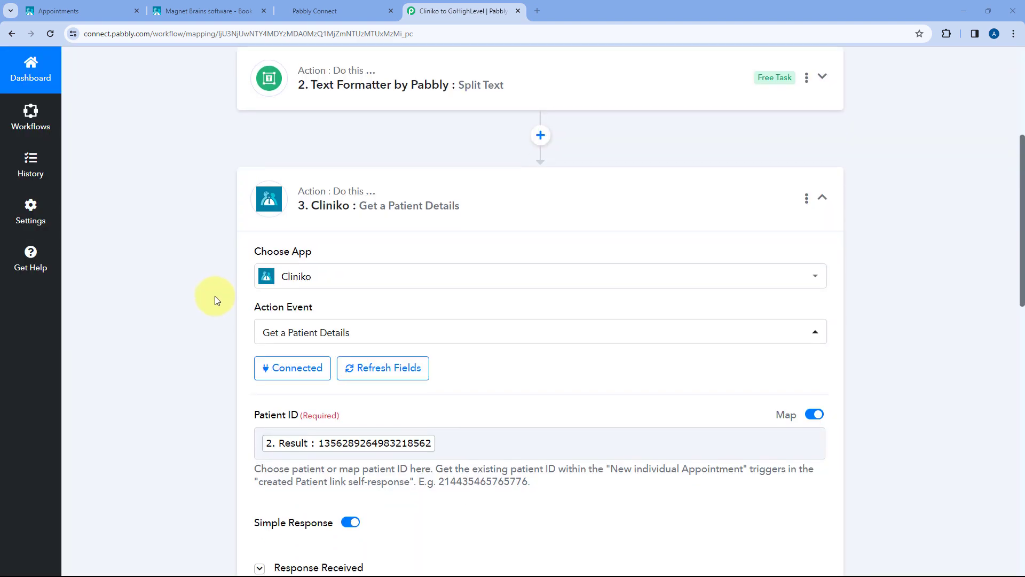
{"action": "scroll", "coordinate": [215, 298], "scroll_direction": "down", "scroll_amount": 7}
{"action": "scroll", "coordinate": [480, 258], "scroll_direction": "down", "scroll_amount": 3}
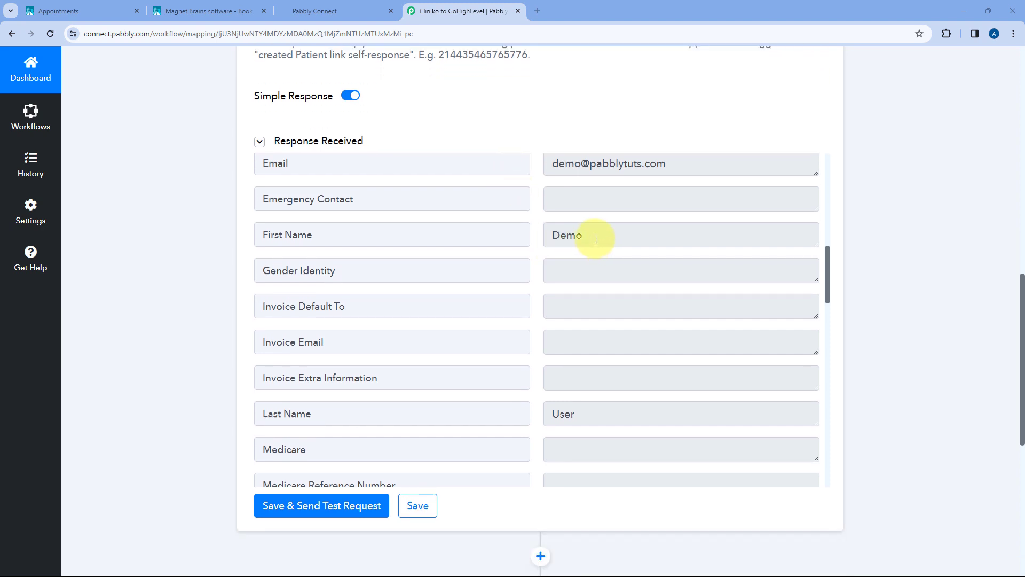
{"action": "left_click", "coordinate": [598, 237]}
{"action": "left_click", "coordinate": [559, 411]}
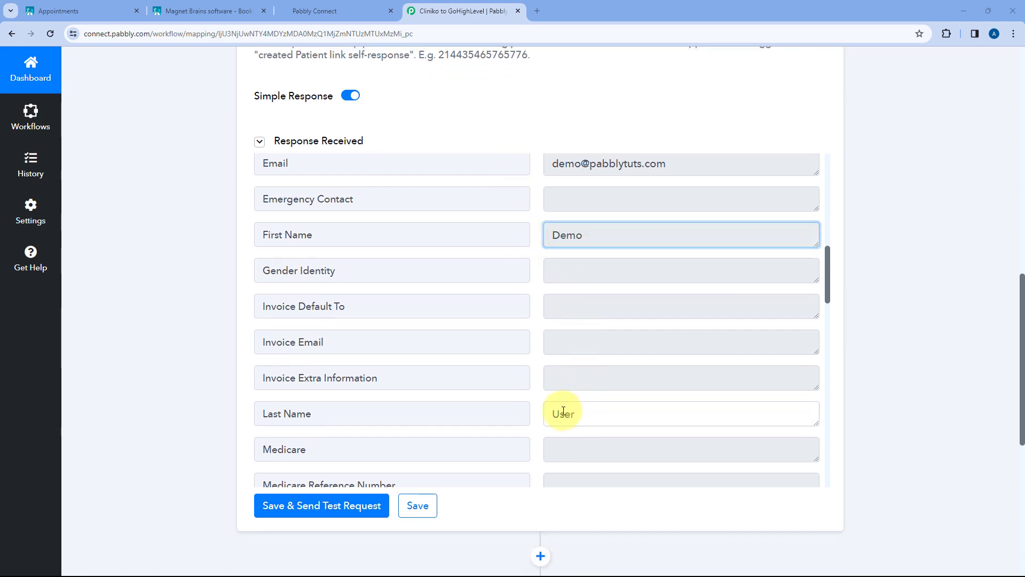
{"action": "scroll", "coordinate": [581, 267], "scroll_direction": "up", "scroll_amount": 3}
{"action": "left_click", "coordinate": [707, 272]}
{"action": "scroll", "coordinate": [531, 269], "scroll_direction": "down", "scroll_amount": 9}
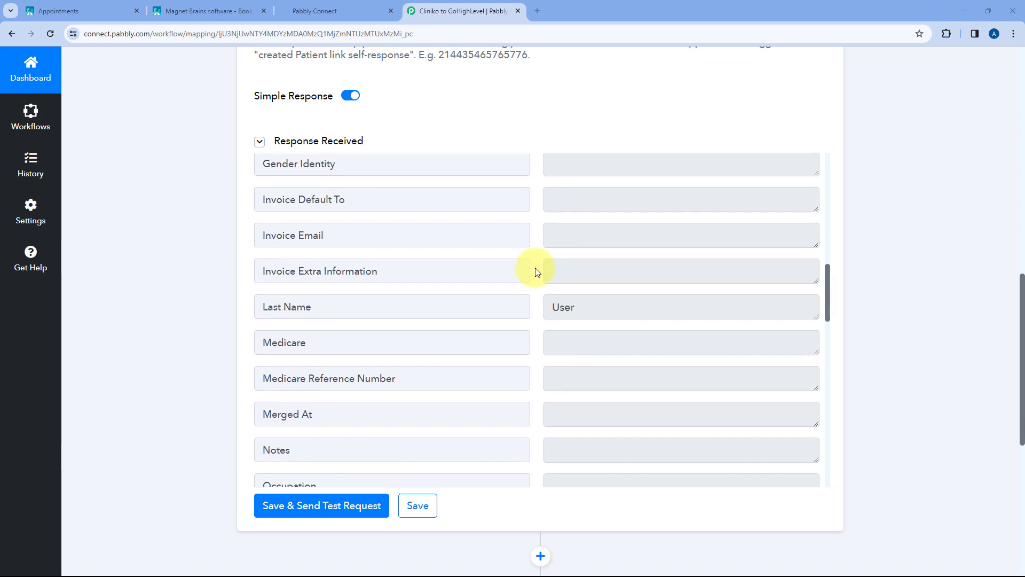
{"action": "left_click", "coordinate": [644, 293]}
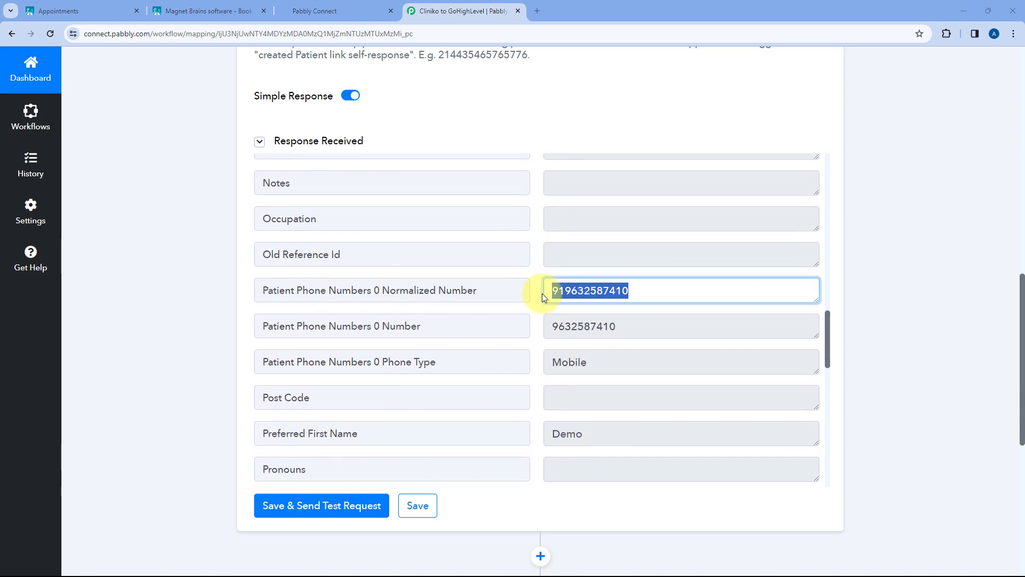
{"action": "left_click", "coordinate": [536, 288]}
{"action": "scroll", "coordinate": [536, 286], "scroll_direction": "up", "scroll_amount": 2}
{"action": "scroll", "coordinate": [536, 286], "scroll_direction": "up", "scroll_amount": 4}
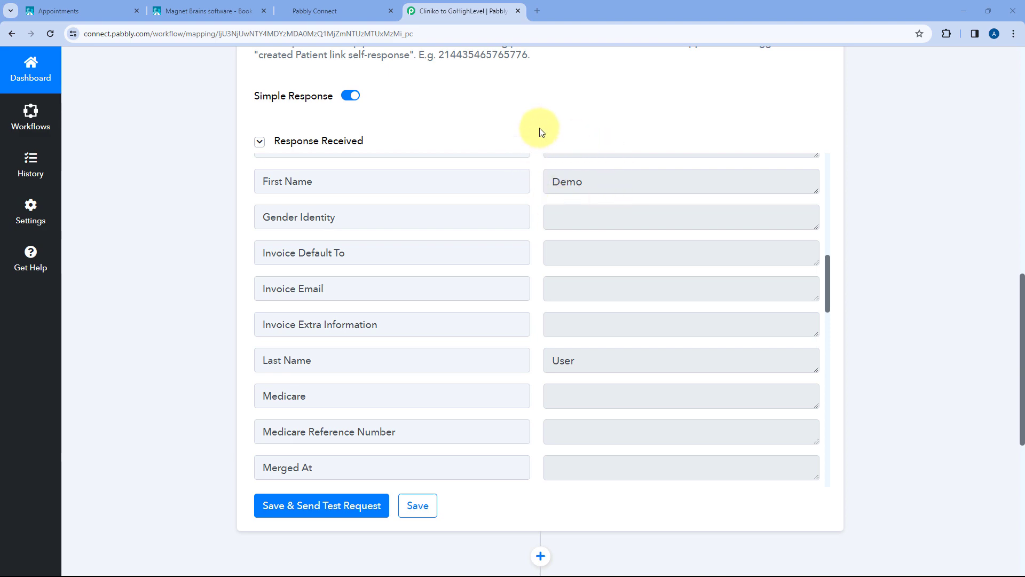
Step: Map the contact's First Name in the LeadConnector V2 action to the First Name from the Get a Patient Details step
{"action": "scroll", "coordinate": [531, 119], "scroll_direction": "down", "scroll_amount": 7}
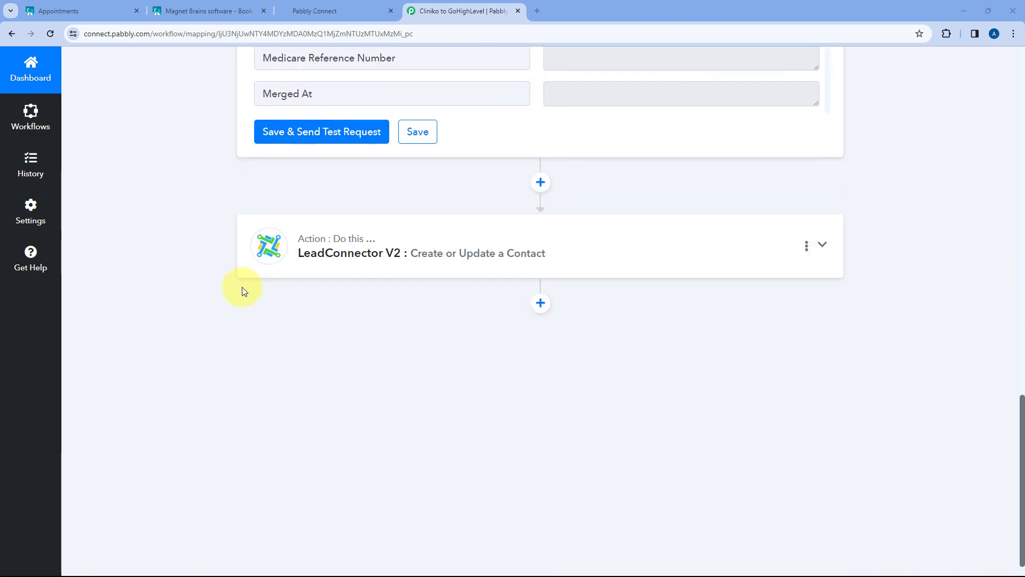
{"action": "left_click", "coordinate": [420, 253]}
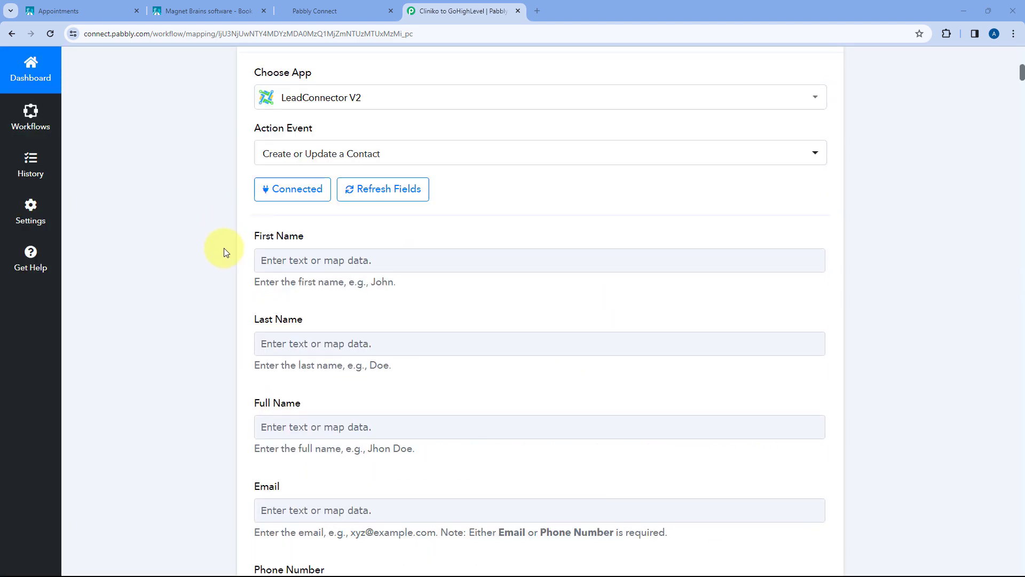
{"action": "scroll", "coordinate": [224, 260], "scroll_direction": "down", "scroll_amount": 3}
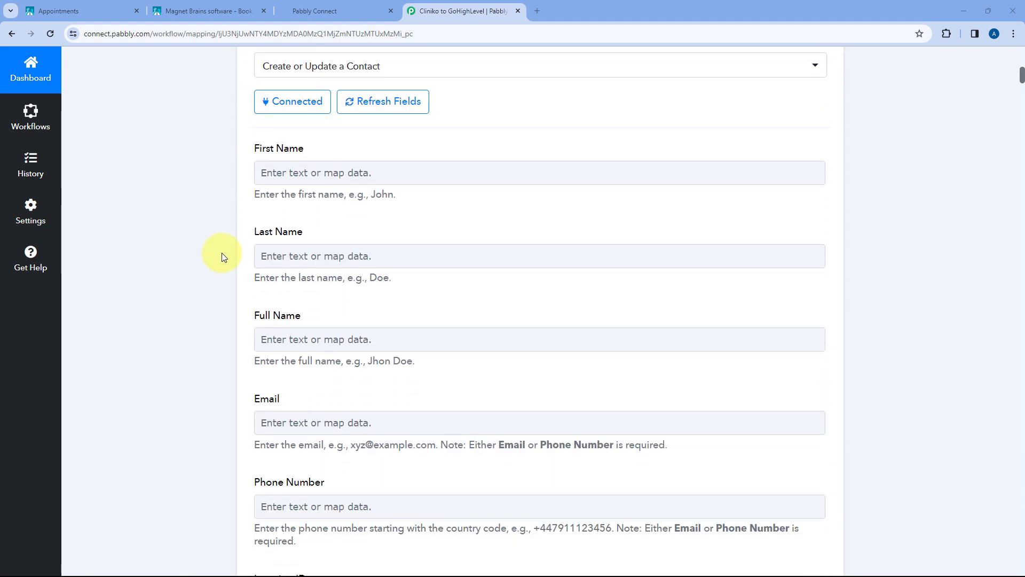
{"action": "left_click", "coordinate": [315, 172]}
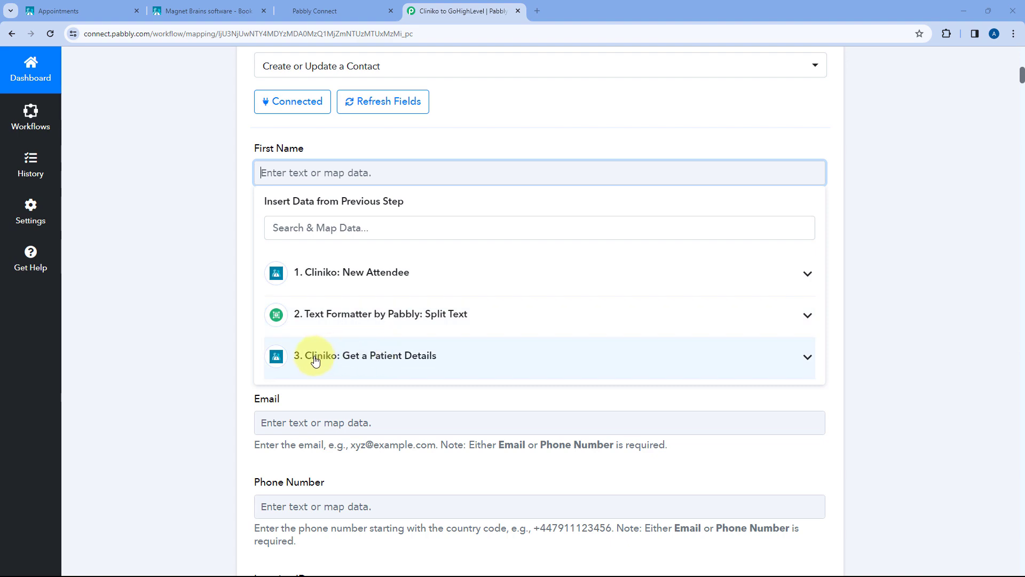
{"action": "left_click", "coordinate": [417, 361]}
{"action": "scroll", "coordinate": [213, 348], "scroll_direction": "down", "scroll_amount": 5}
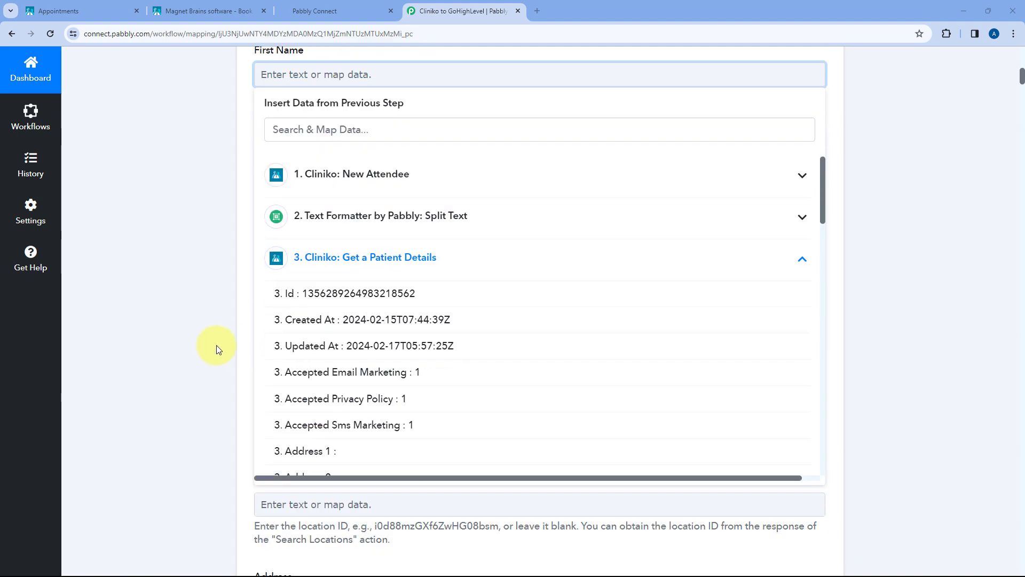
{"action": "scroll", "coordinate": [364, 257], "scroll_direction": "down", "scroll_amount": 3}
{"action": "scroll", "coordinate": [363, 283], "scroll_direction": "down", "scroll_amount": 3}
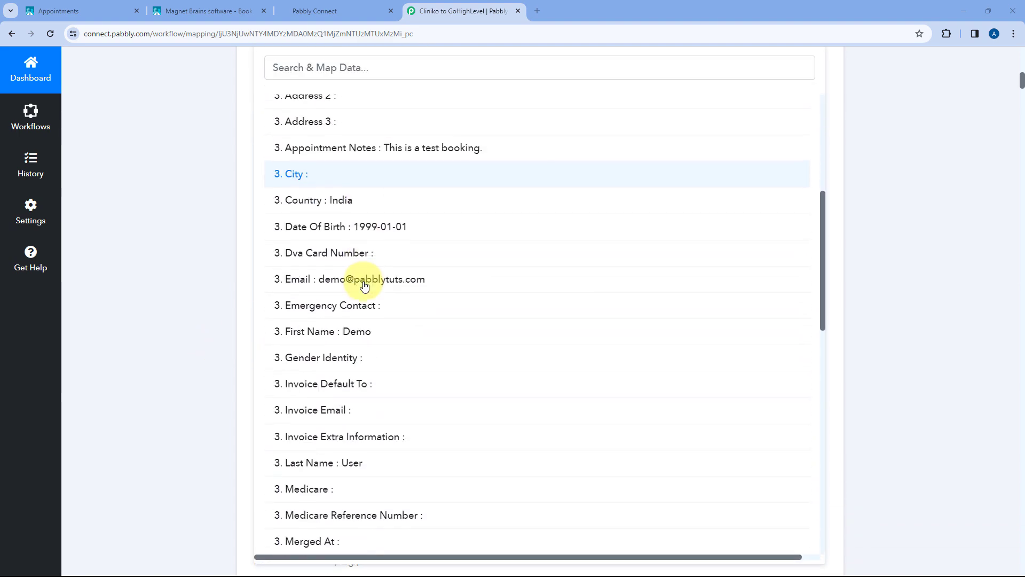
{"action": "left_click", "coordinate": [355, 329]}
{"action": "left_click", "coordinate": [219, 207]}
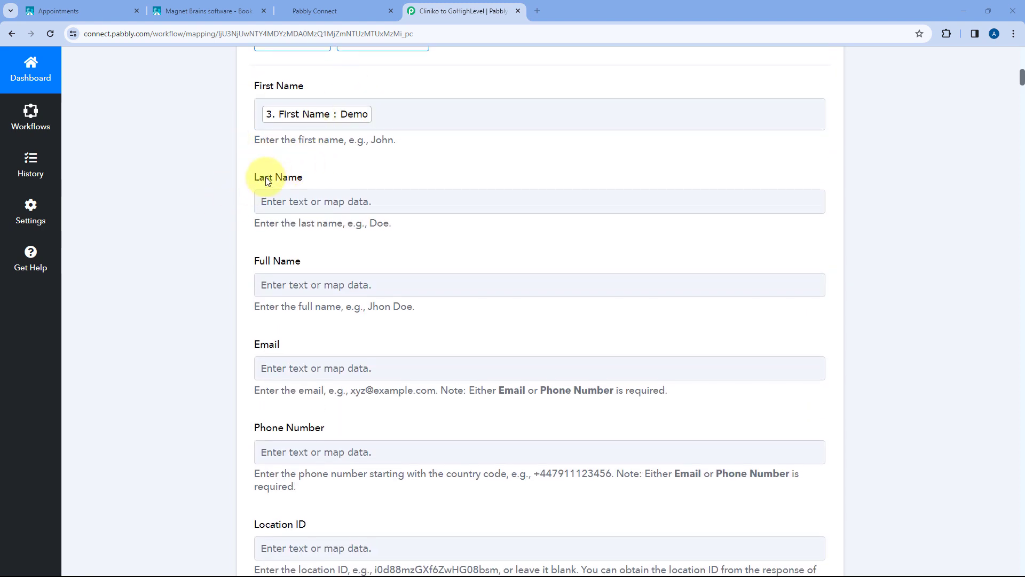
Step: Map the contact's Last Name to the Last Name from the Get a Patient Details step
{"action": "left_click", "coordinate": [279, 203]}
{"action": "left_click", "coordinate": [347, 384]}
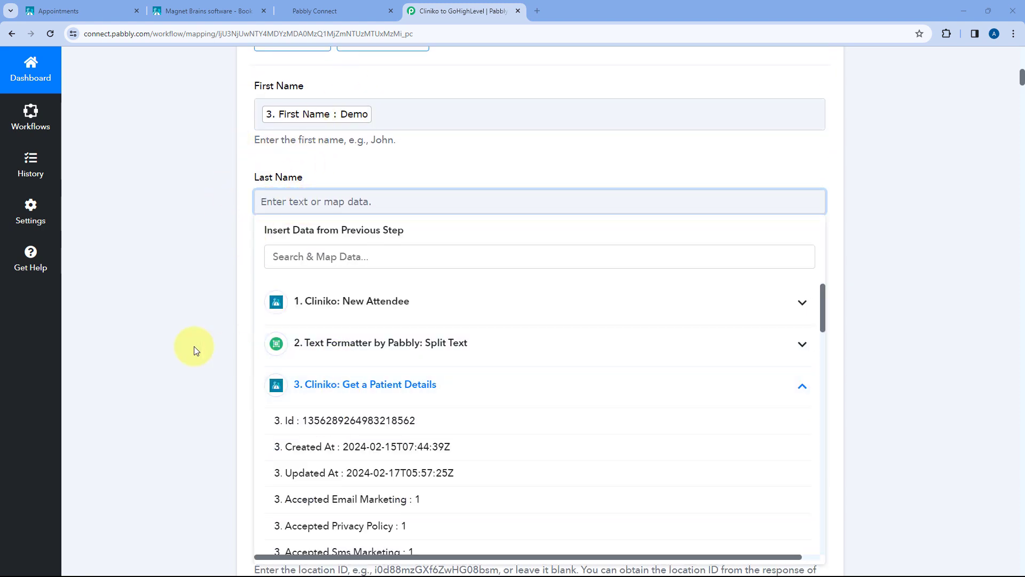
{"action": "scroll", "coordinate": [366, 314], "scroll_direction": "down", "scroll_amount": 10}
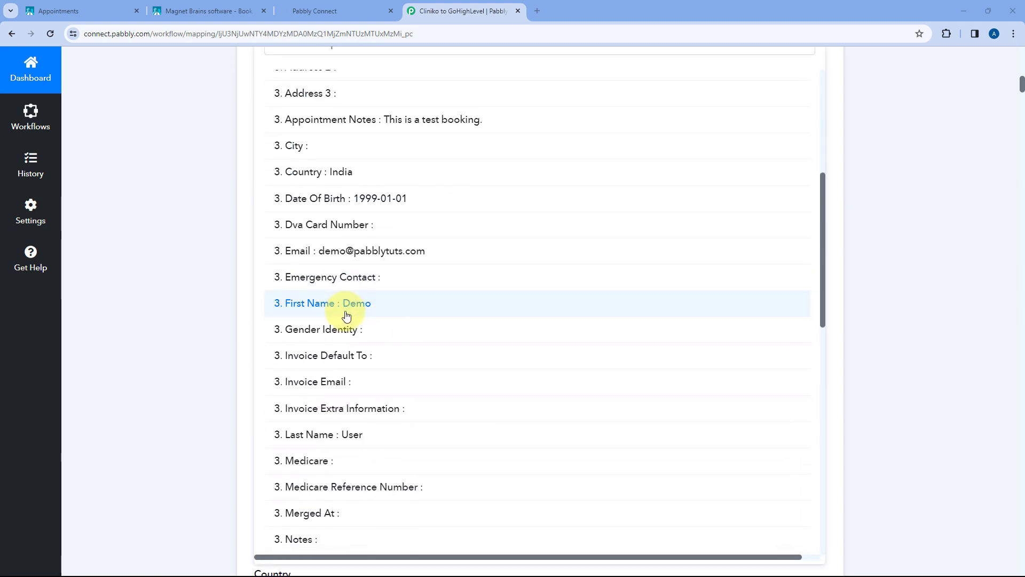
{"action": "scroll", "coordinate": [373, 316], "scroll_direction": "down", "scroll_amount": 3}
{"action": "left_click", "coordinate": [345, 332]}
{"action": "left_click", "coordinate": [203, 234]}
{"action": "scroll", "coordinate": [204, 233], "scroll_direction": "up", "scroll_amount": 1}
Step: Map the contact's Full Name to the First Name followed by the Last Name from the Get a Patient Details step
{"action": "left_click", "coordinate": [277, 202]}
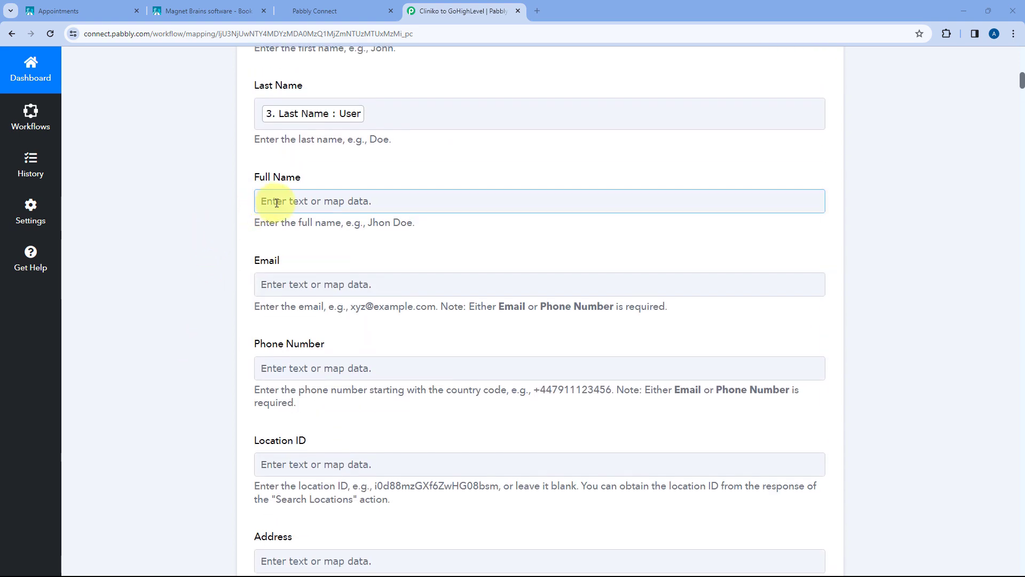
{"action": "left_click", "coordinate": [284, 202]}
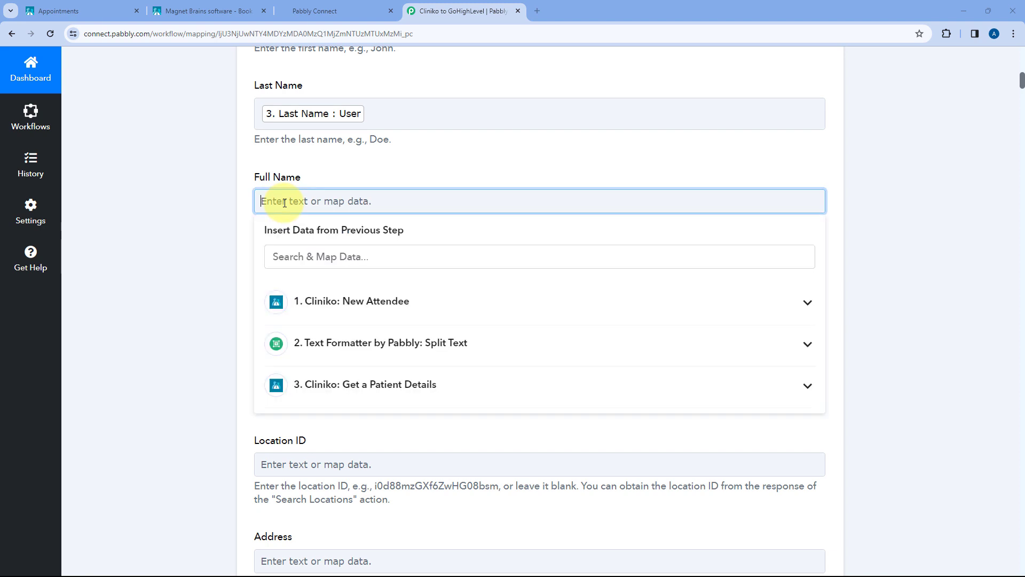
{"action": "left_click", "coordinate": [332, 384]}
{"action": "scroll", "coordinate": [198, 341], "scroll_direction": "down", "scroll_amount": 3}
{"action": "scroll", "coordinate": [343, 312], "scroll_direction": "down", "scroll_amount": 5}
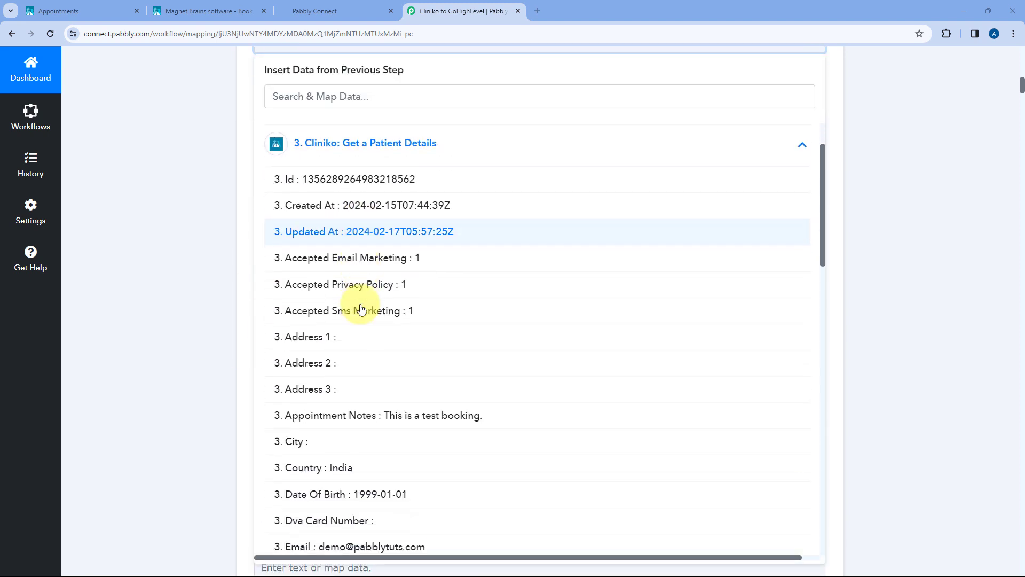
{"action": "left_click", "coordinate": [355, 413]}
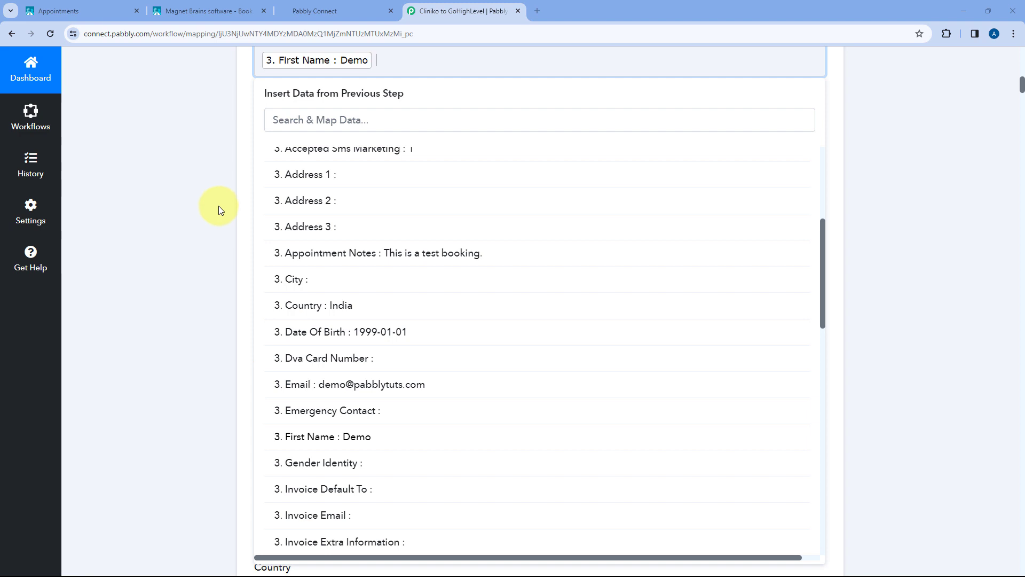
{"action": "scroll", "coordinate": [367, 299], "scroll_direction": "down", "scroll_amount": 2}
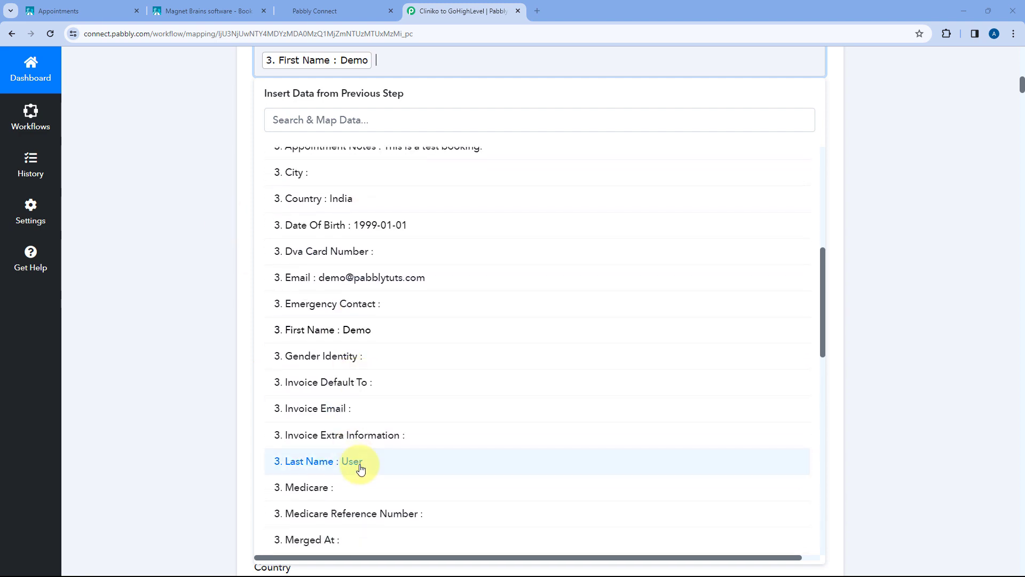
{"action": "left_click", "coordinate": [359, 466]}
{"action": "left_click", "coordinate": [237, 225]}
{"action": "scroll", "coordinate": [243, 179], "scroll_direction": "up", "scroll_amount": 1}
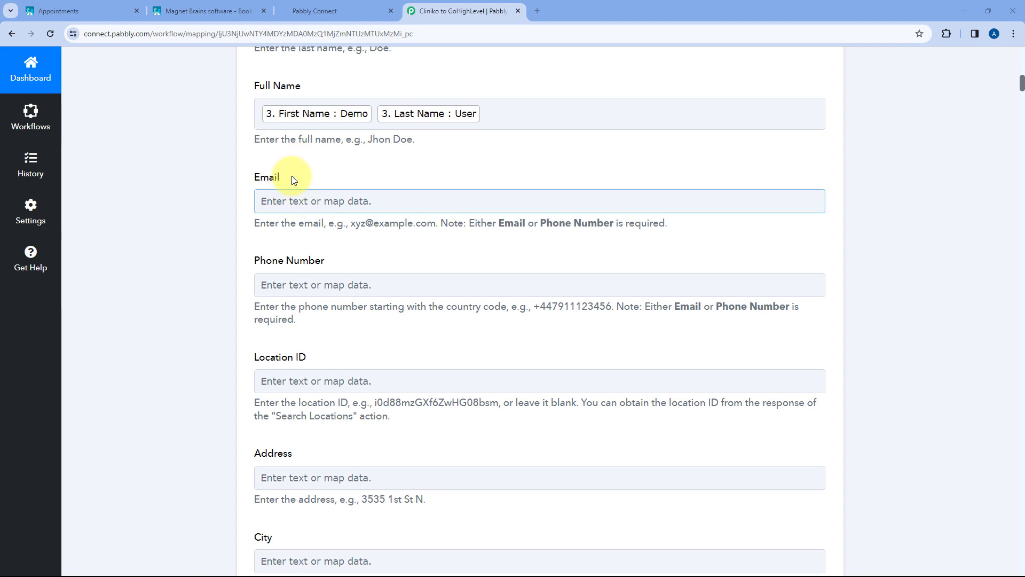
Step: Map the contact's Email to the Email value from the Get a Patient Details step
{"action": "left_click", "coordinate": [319, 201]}
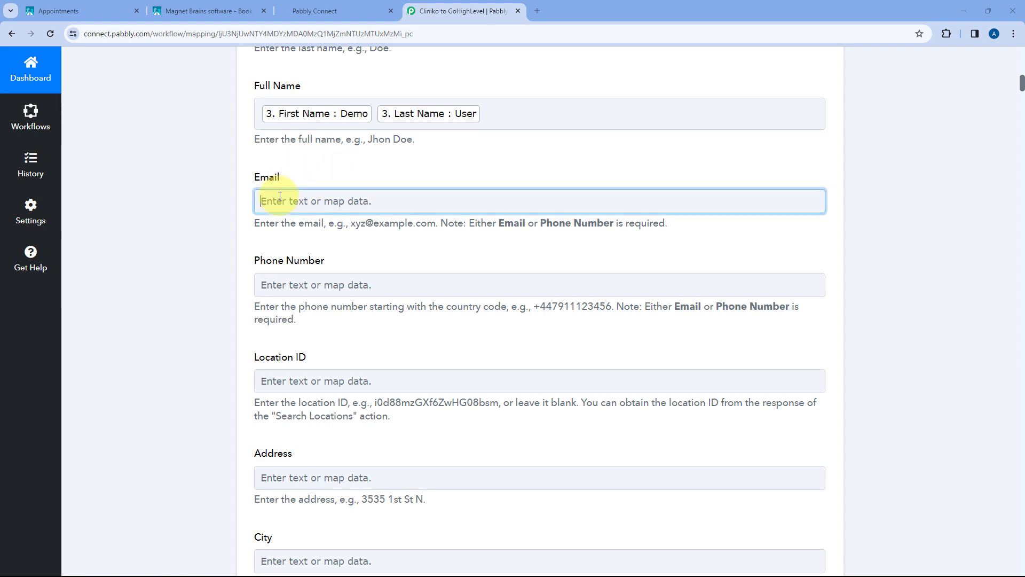
{"action": "left_click", "coordinate": [306, 386]}
{"action": "scroll", "coordinate": [347, 303], "scroll_direction": "down", "scroll_amount": 9}
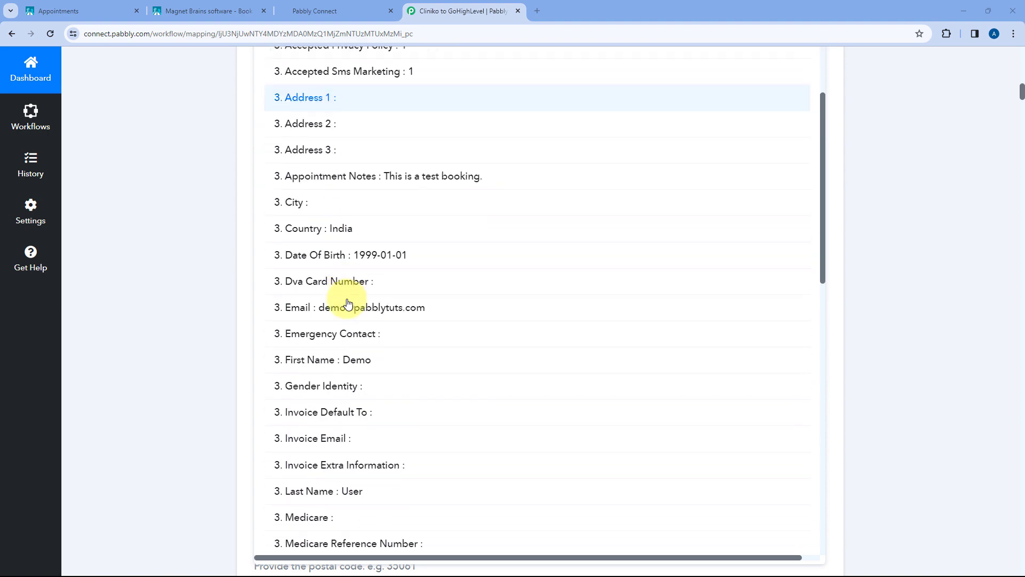
{"action": "left_click", "coordinate": [321, 307]}
{"action": "scroll", "coordinate": [234, 229], "scroll_direction": "up", "scroll_amount": 1}
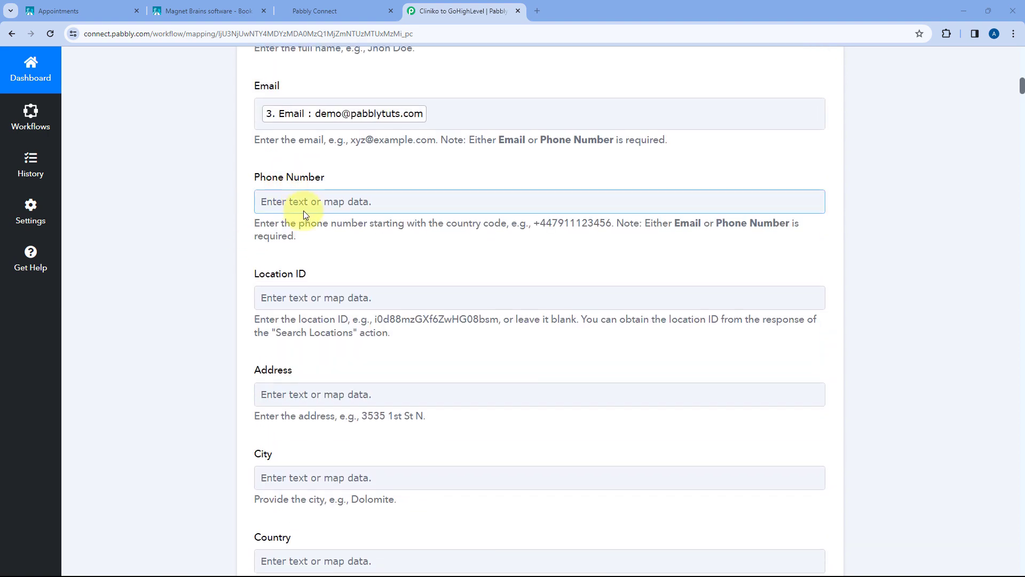
Step: Map the contact's Phone Number to Patient Phone Numbers 0 Number from the Get a Patient Details step
{"action": "left_click", "coordinate": [285, 202]}
{"action": "left_click", "coordinate": [321, 382]}
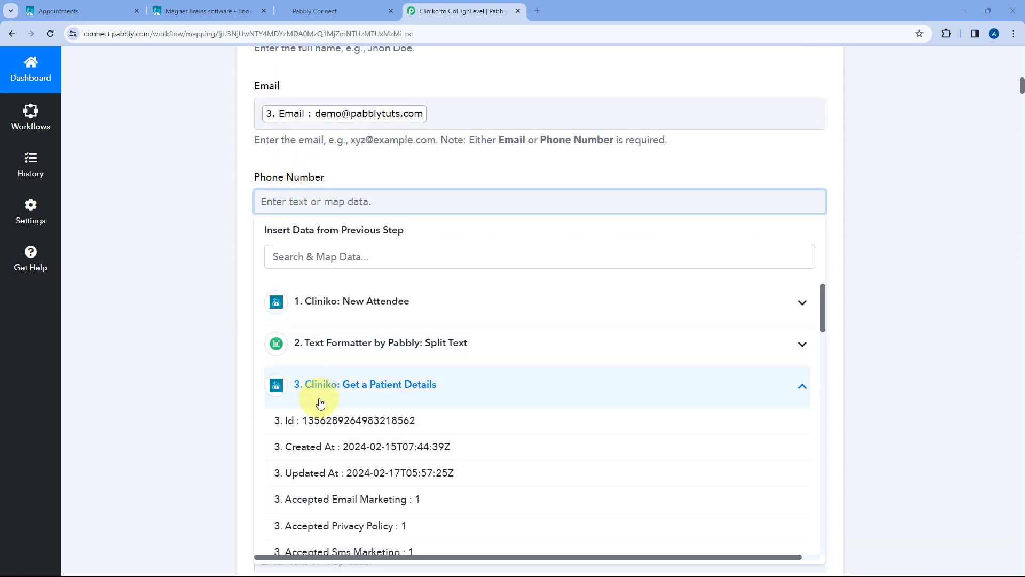
{"action": "scroll", "coordinate": [336, 415], "scroll_direction": "down", "scroll_amount": 5}
{"action": "scroll", "coordinate": [339, 411], "scroll_direction": "down", "scroll_amount": 8}
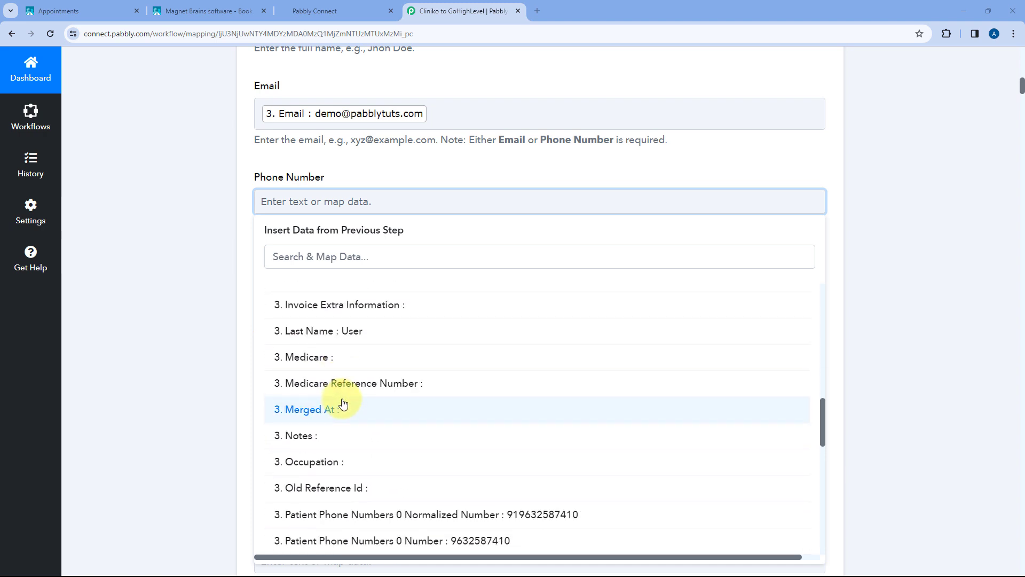
{"action": "left_click", "coordinate": [388, 379]}
{"action": "left_click", "coordinate": [206, 195]}
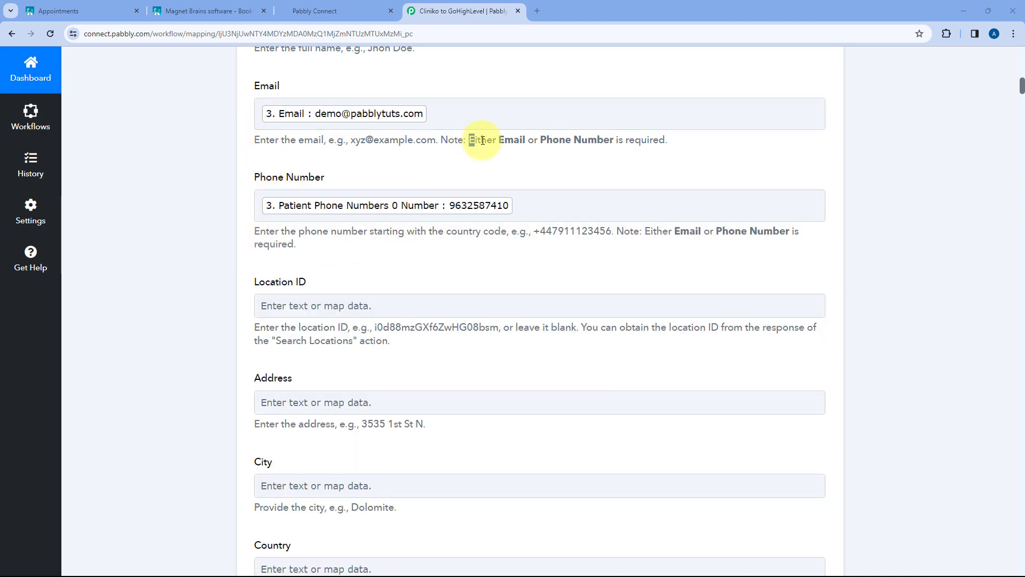
Step: Review the email-or-phone requirement note, the mapped fields, and the remaining address, tags, DND settings and custom test fields of the contact action
{"action": "left_click_drag", "start_coordinate": [482, 141], "coordinate": [619, 143]}
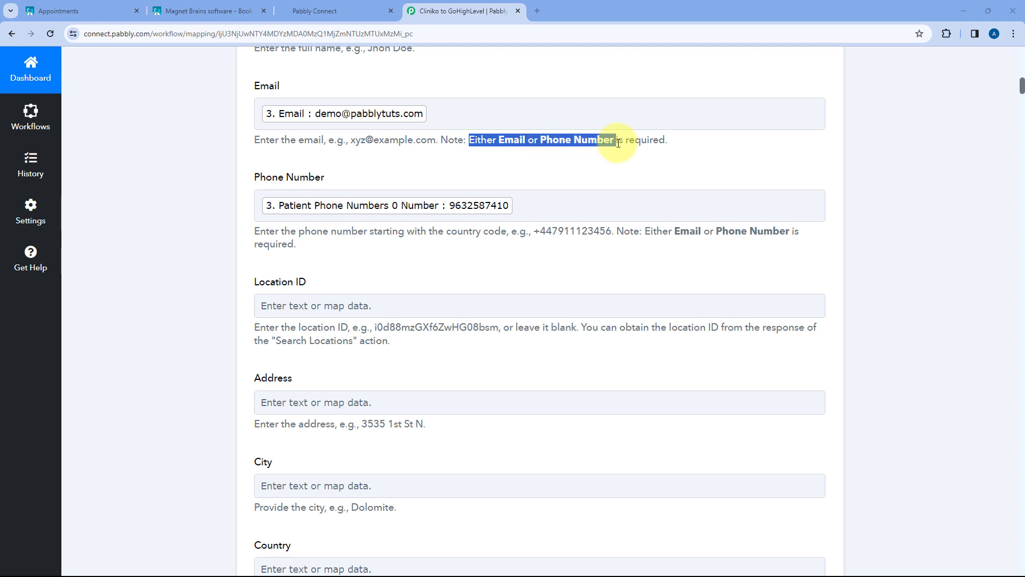
{"action": "left_click", "coordinate": [677, 151]}
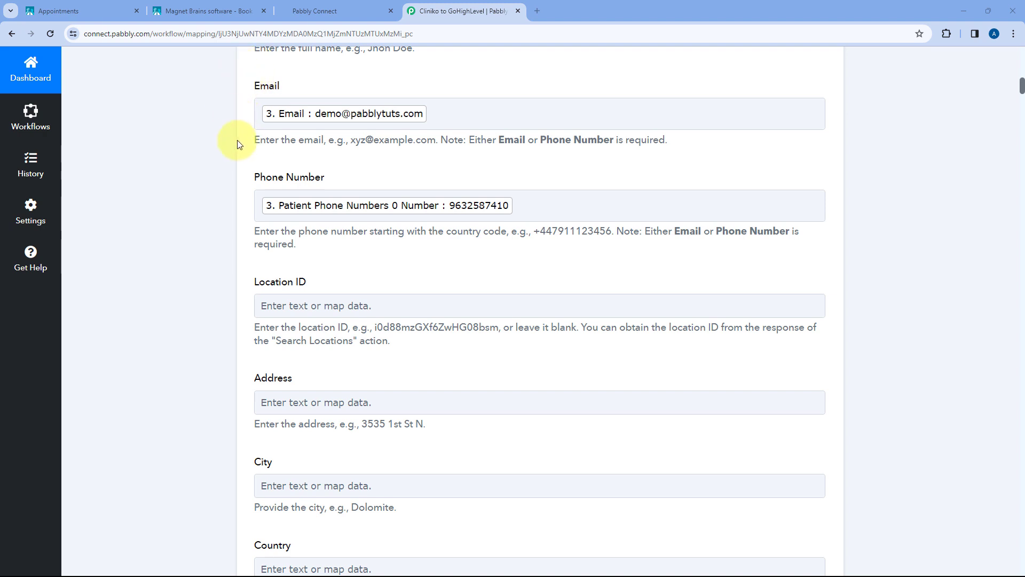
{"action": "scroll", "coordinate": [258, 167], "scroll_direction": "down", "scroll_amount": 2}
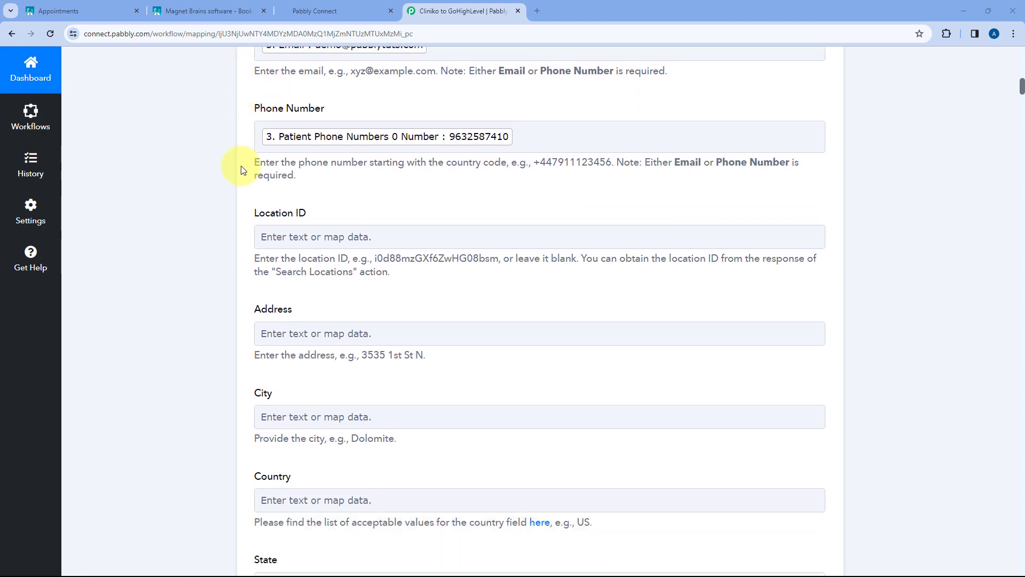
{"action": "scroll", "coordinate": [243, 219], "scroll_direction": "down", "scroll_amount": 1}
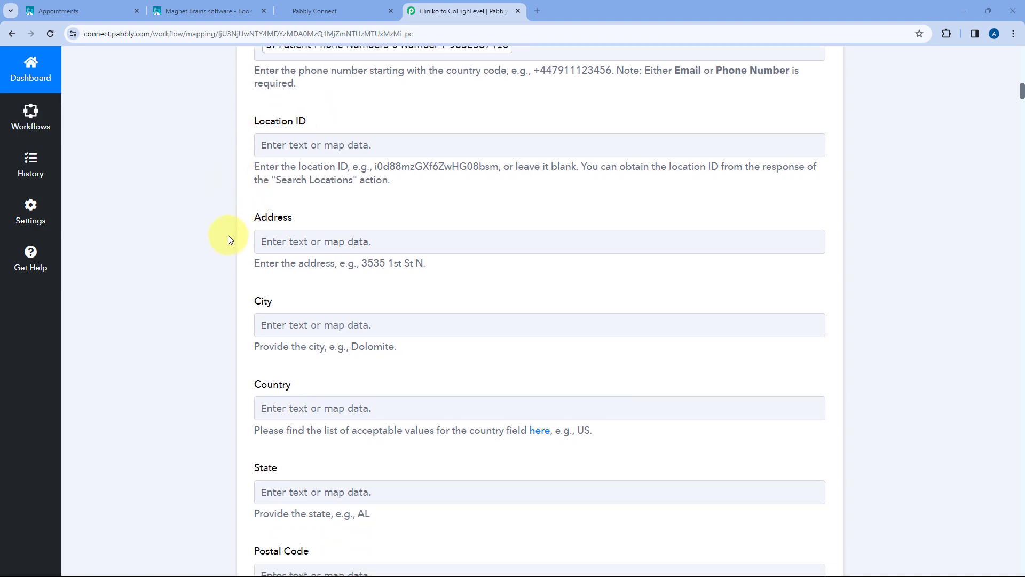
{"action": "scroll", "coordinate": [235, 230], "scroll_direction": "down", "scroll_amount": 5}
{"action": "scroll", "coordinate": [293, 213], "scroll_direction": "down", "scroll_amount": 6}
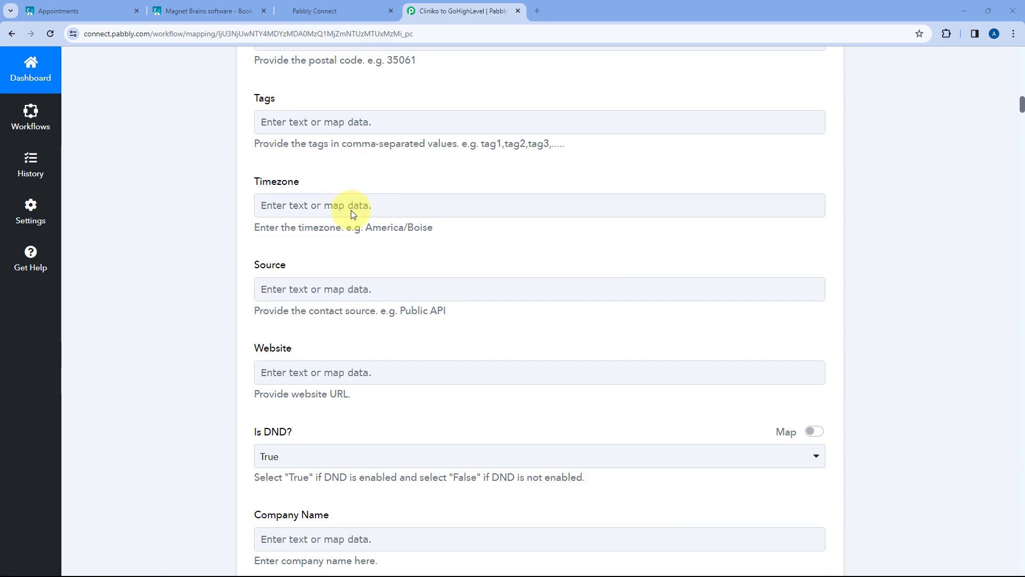
{"action": "scroll", "coordinate": [347, 213], "scroll_direction": "up", "scroll_amount": 5}
{"action": "scroll", "coordinate": [352, 214], "scroll_direction": "up", "scroll_amount": 4}
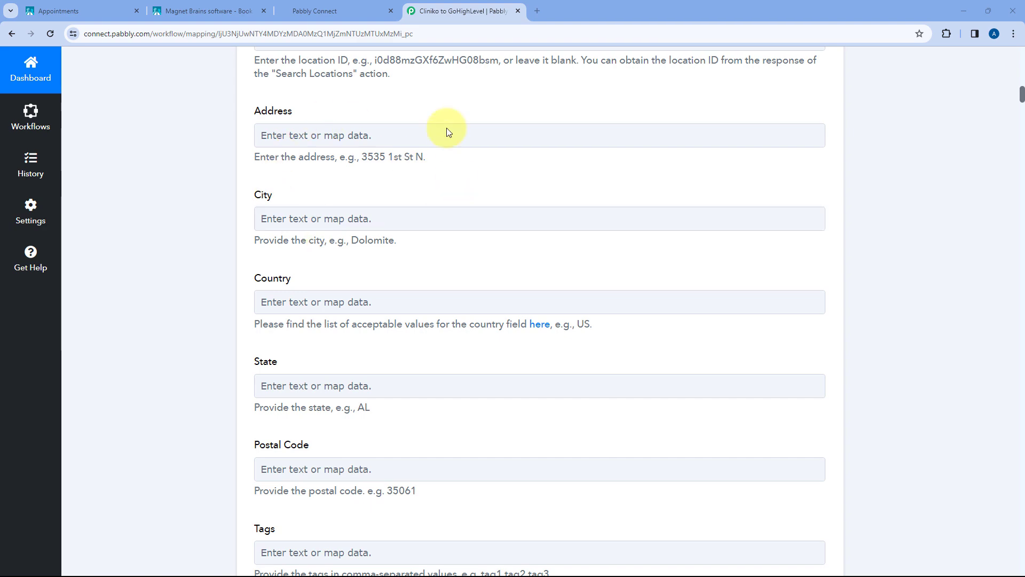
{"action": "scroll", "coordinate": [417, 214], "scroll_direction": "up", "scroll_amount": 6}
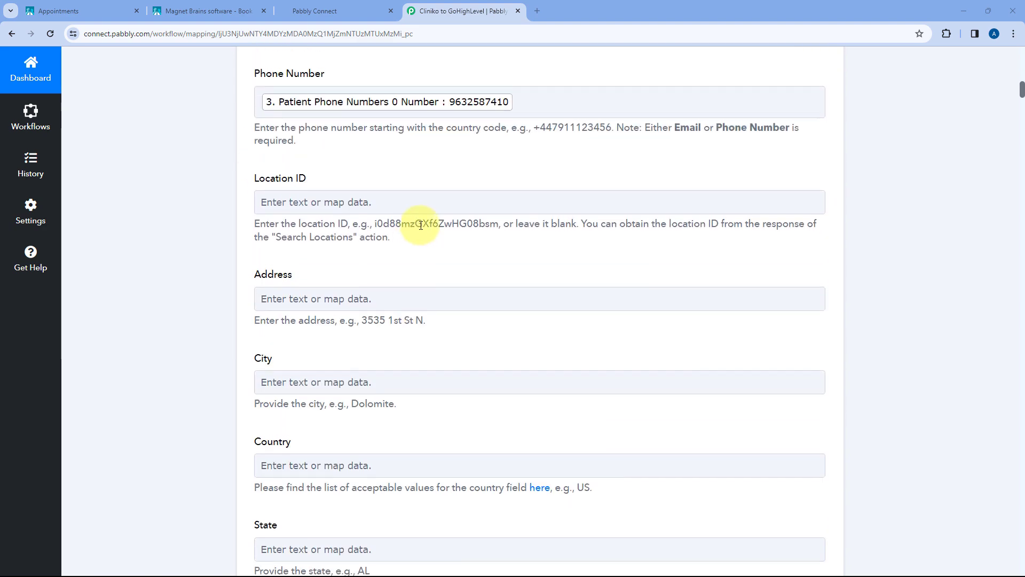
{"action": "scroll", "coordinate": [428, 208], "scroll_direction": "up", "scroll_amount": 5}
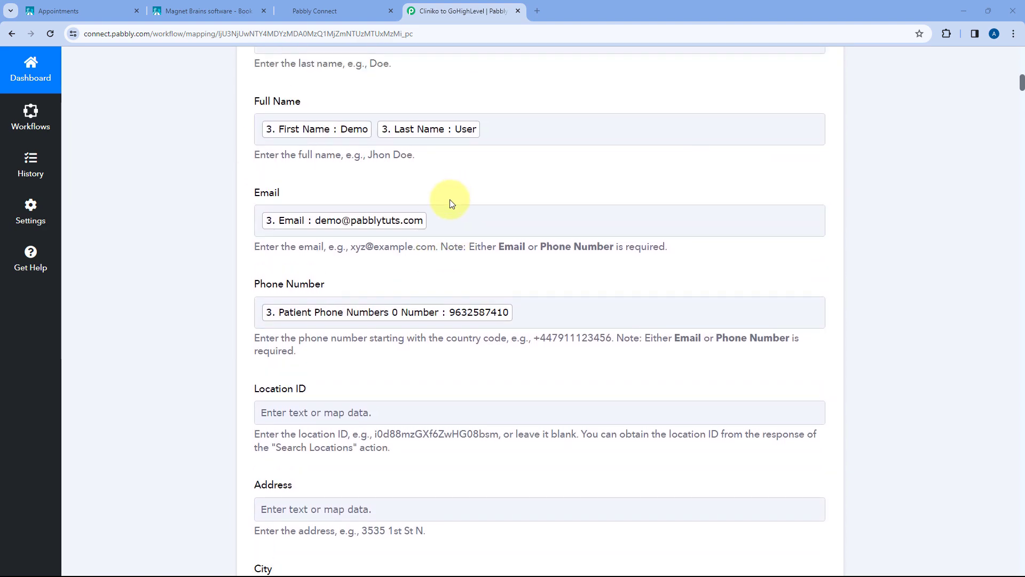
{"action": "scroll", "coordinate": [274, 176], "scroll_direction": "down", "scroll_amount": 12}
{"action": "scroll", "coordinate": [286, 236], "scroll_direction": "down", "scroll_amount": 2}
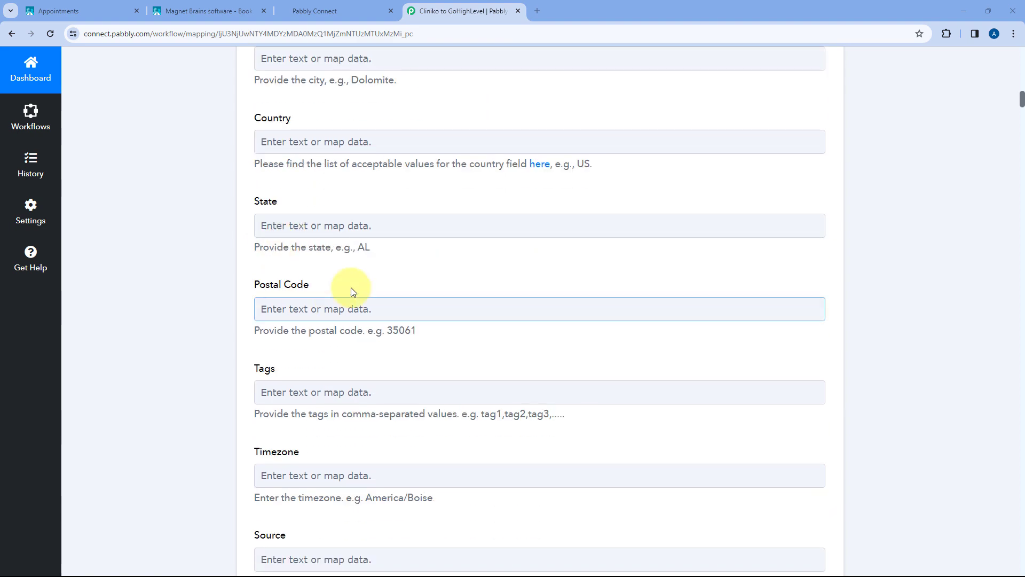
{"action": "scroll", "coordinate": [351, 287], "scroll_direction": "down", "scroll_amount": 4}
{"action": "scroll", "coordinate": [360, 225], "scroll_direction": "down", "scroll_amount": 5}
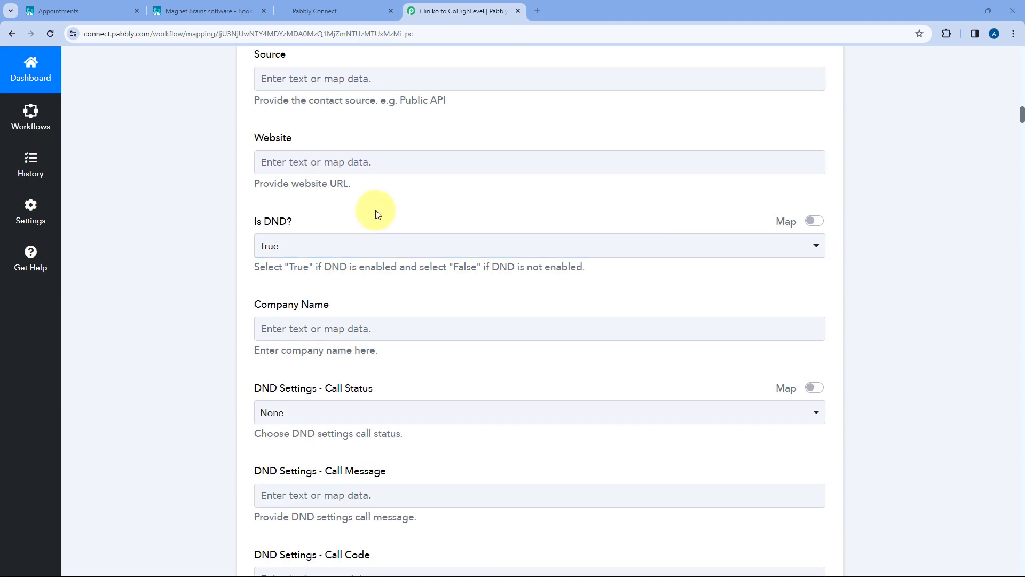
{"action": "scroll", "coordinate": [280, 192], "scroll_direction": "down", "scroll_amount": 6}
{"action": "scroll", "coordinate": [273, 209], "scroll_direction": "down", "scroll_amount": 15}
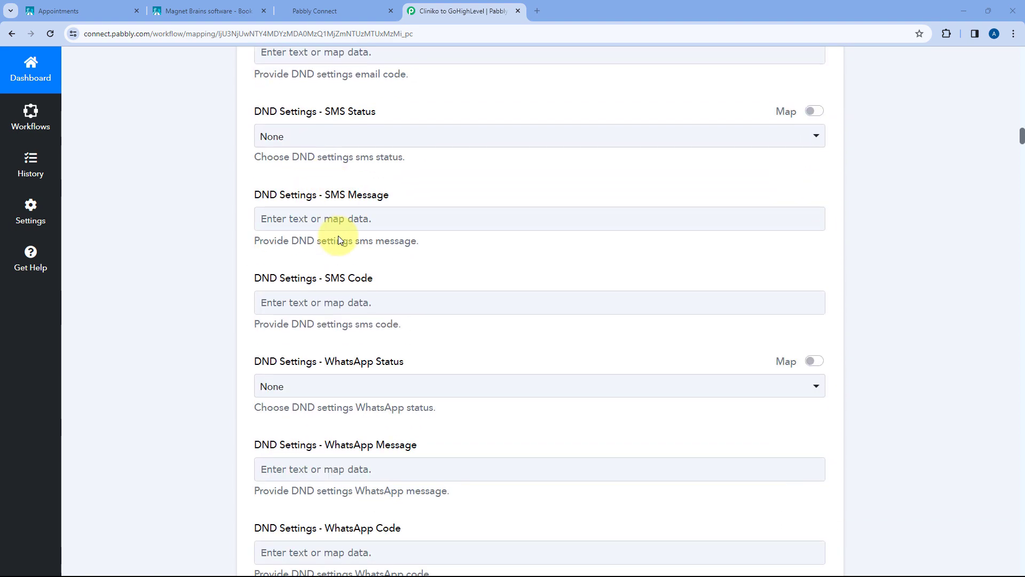
{"action": "scroll", "coordinate": [243, 237], "scroll_direction": "down", "scroll_amount": 13}
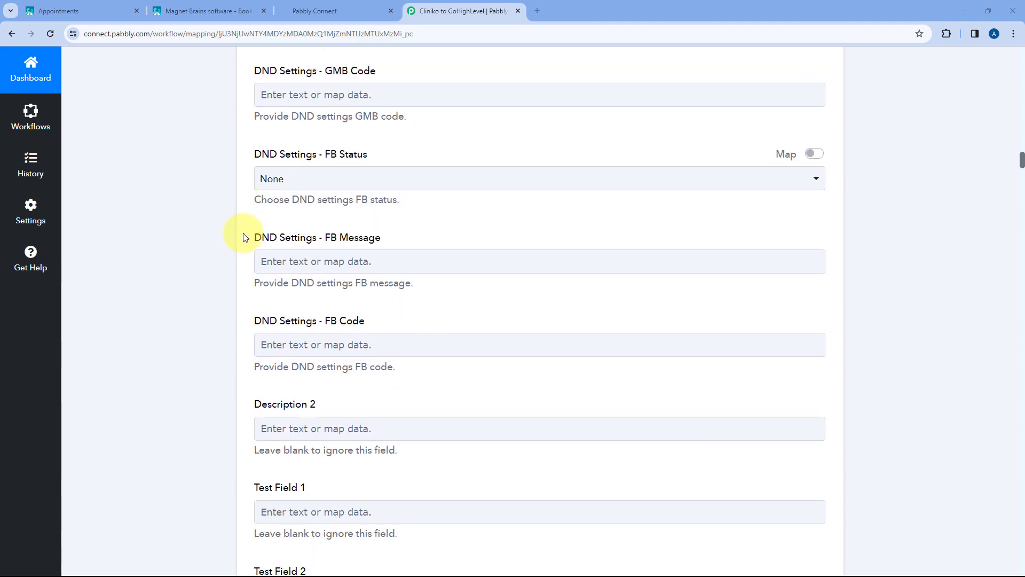
{"action": "scroll", "coordinate": [243, 237], "scroll_direction": "down", "scroll_amount": 4}
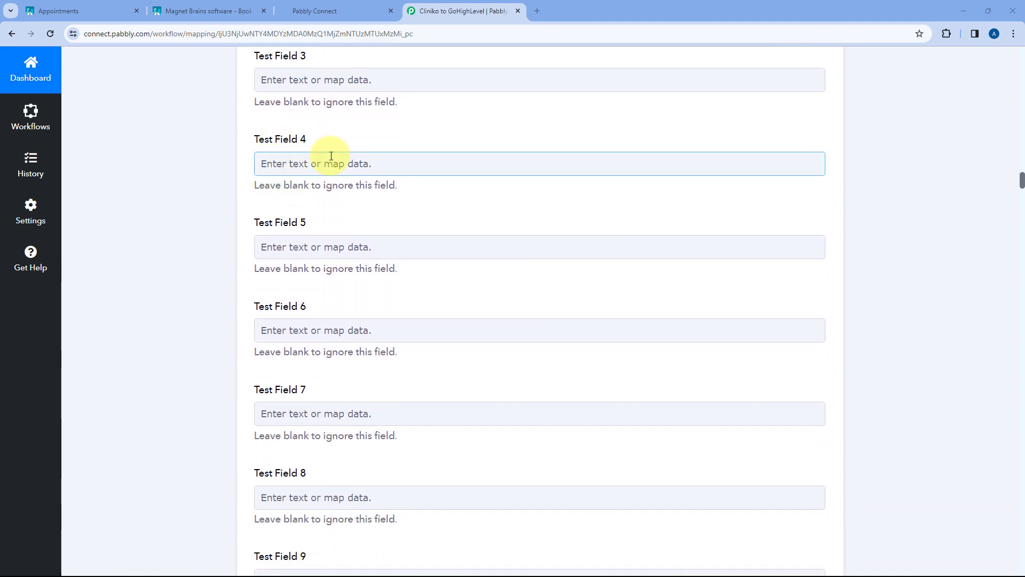
{"action": "scroll", "coordinate": [421, 154], "scroll_direction": "up", "scroll_amount": 8}
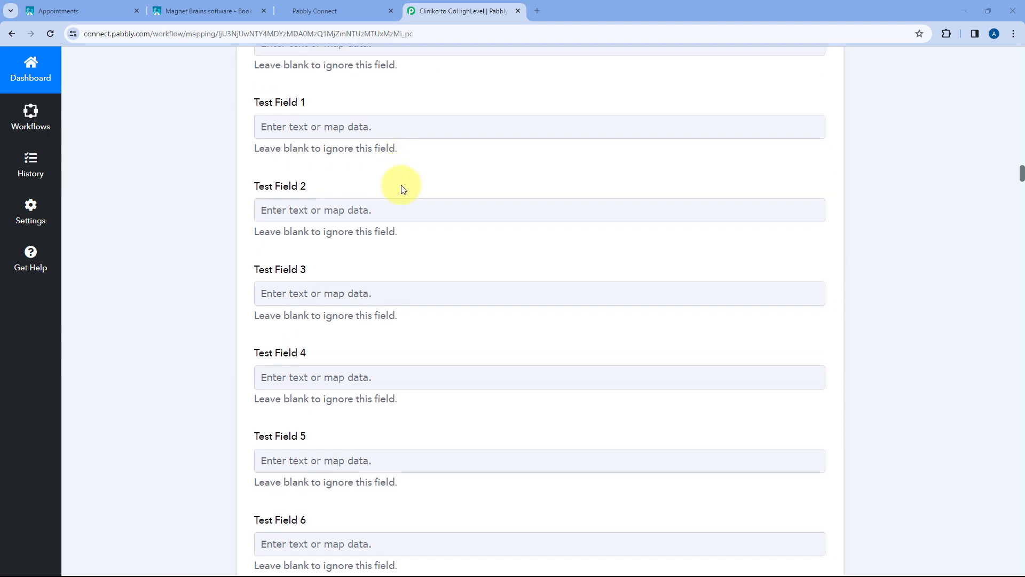
Step: Review the GoHighLevel dashboard and the DND settings, Description 2 and custom test fields of the contact action in Pabbly Connect
{"action": "left_click", "coordinate": [322, 11]}
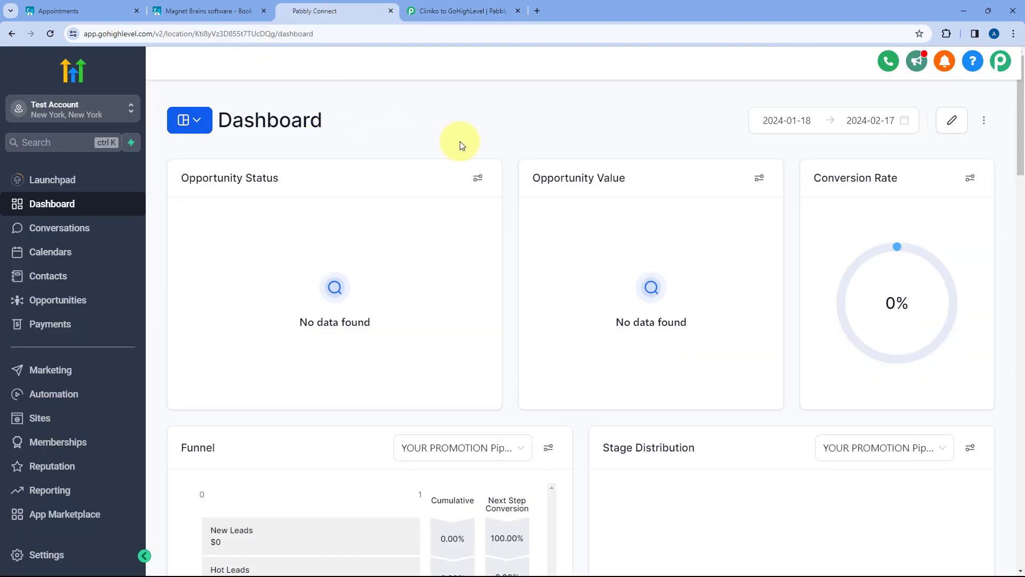
{"action": "left_click", "coordinate": [470, 10]}
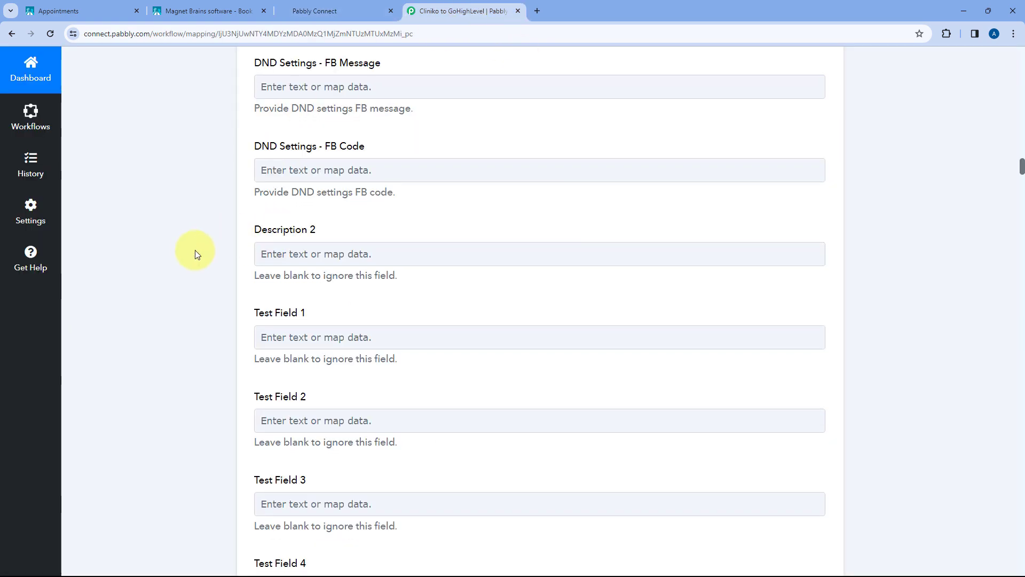
{"action": "scroll", "coordinate": [229, 251], "scroll_direction": "down", "scroll_amount": 3}
{"action": "scroll", "coordinate": [235, 267], "scroll_direction": "down", "scroll_amount": 2}
{"action": "scroll", "coordinate": [238, 279], "scroll_direction": "down", "scroll_amount": 1}
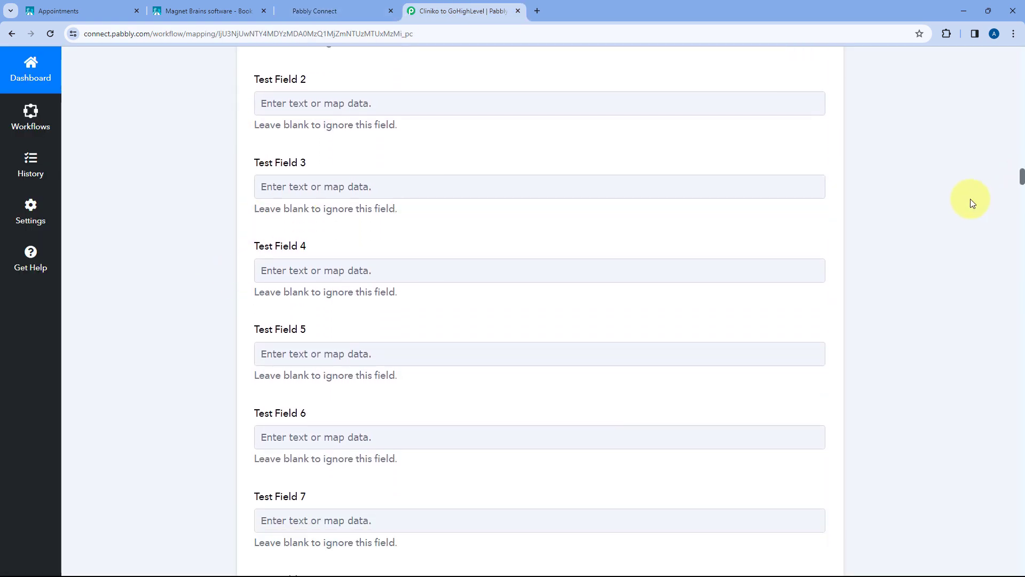
{"action": "scroll", "coordinate": [661, 192], "scroll_direction": "down", "scroll_amount": 2}
{"action": "scroll", "coordinate": [639, 204], "scroll_direction": "up", "scroll_amount": 9}
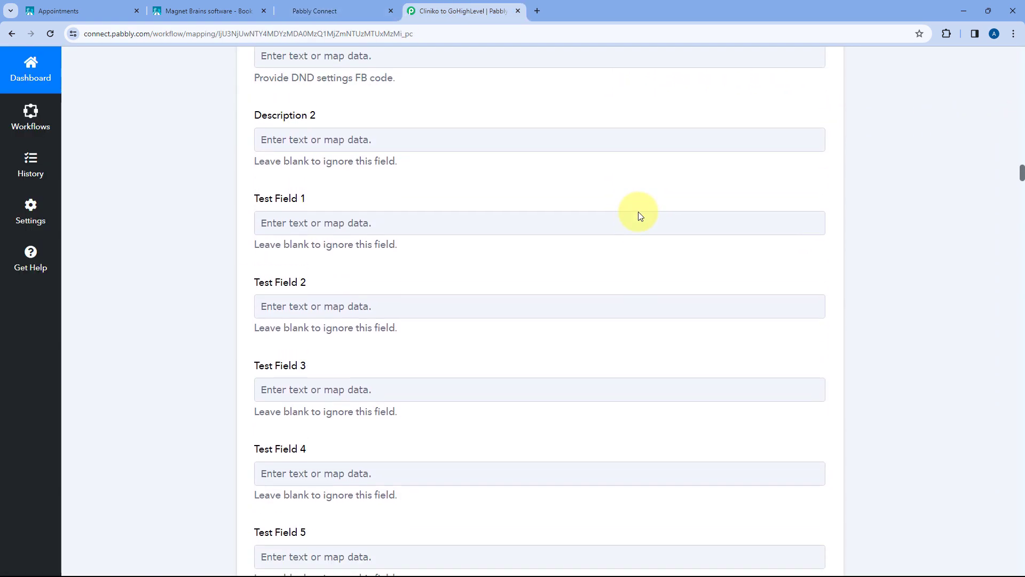
{"action": "scroll", "coordinate": [657, 211], "scroll_direction": "up", "scroll_amount": 3}
{"action": "scroll", "coordinate": [561, 236], "scroll_direction": "down", "scroll_amount": 1}
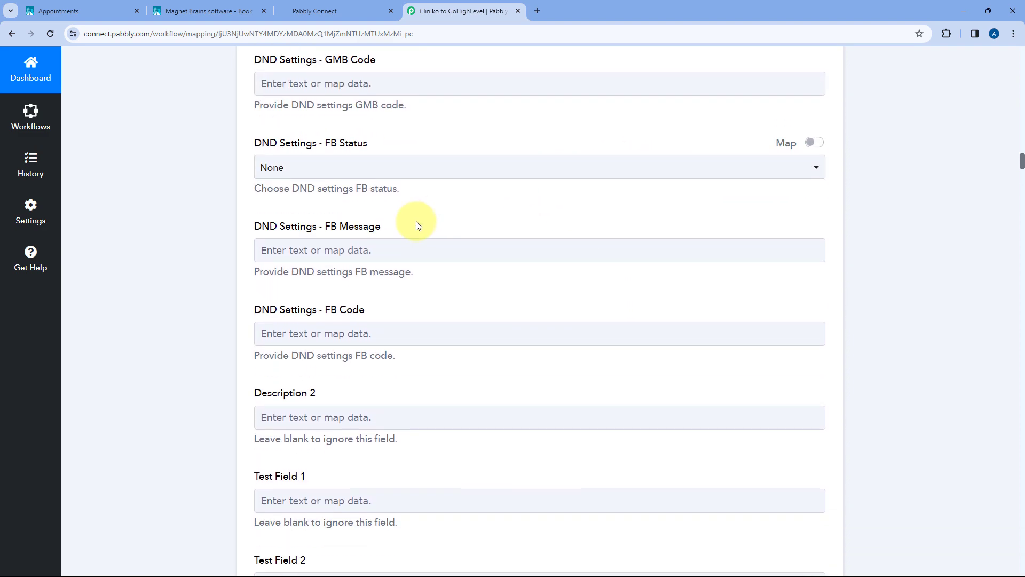
{"action": "left_click", "coordinate": [272, 241]}
{"action": "scroll", "coordinate": [240, 290], "scroll_direction": "down", "scroll_amount": 4}
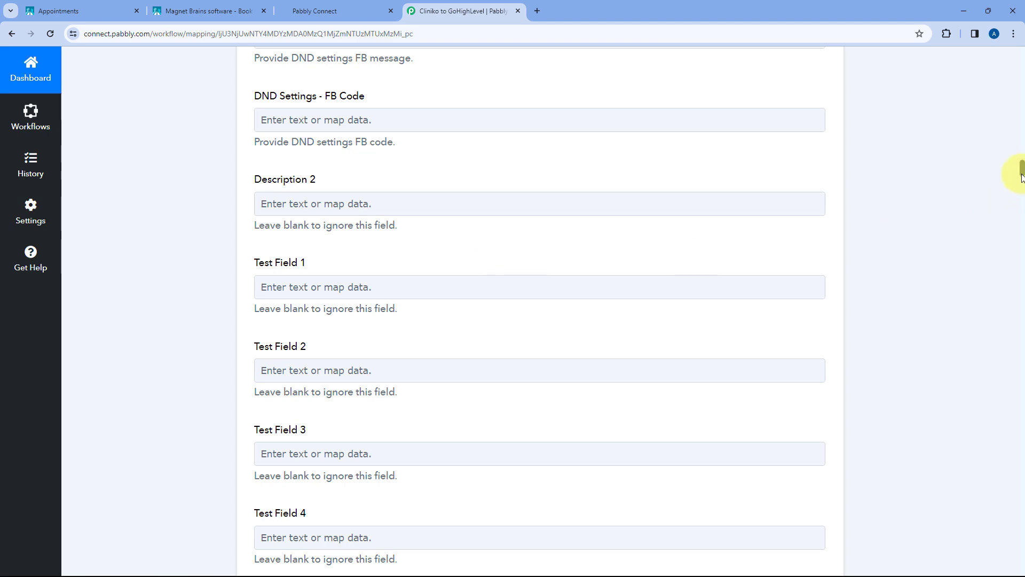
Step: Save the LeadConnector V2 contact action with the remaining custom fields left blank and send a test request
{"action": "left_click_drag", "start_coordinate": [1022, 172], "coordinate": [1010, 560]}
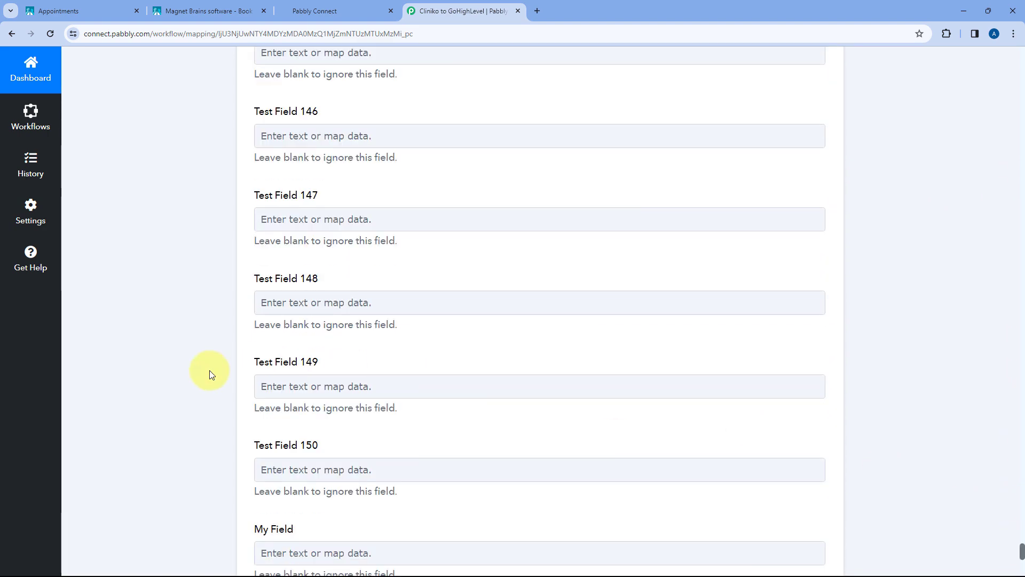
{"action": "scroll", "coordinate": [209, 372], "scroll_direction": "down", "scroll_amount": 7}
{"action": "left_click", "coordinate": [313, 254]}
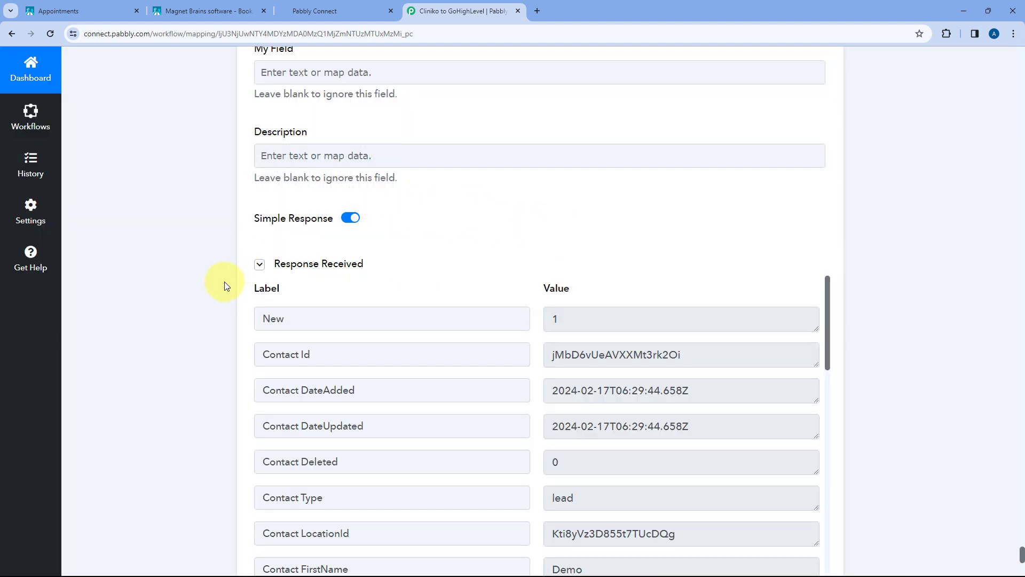
Step: Examine the contact name, email and phone values in the received test response and glance at the Cliniko booking confirmation
{"action": "left_click_drag", "start_coordinate": [274, 264], "coordinate": [368, 274]}
{"action": "left_click", "coordinate": [367, 271]}
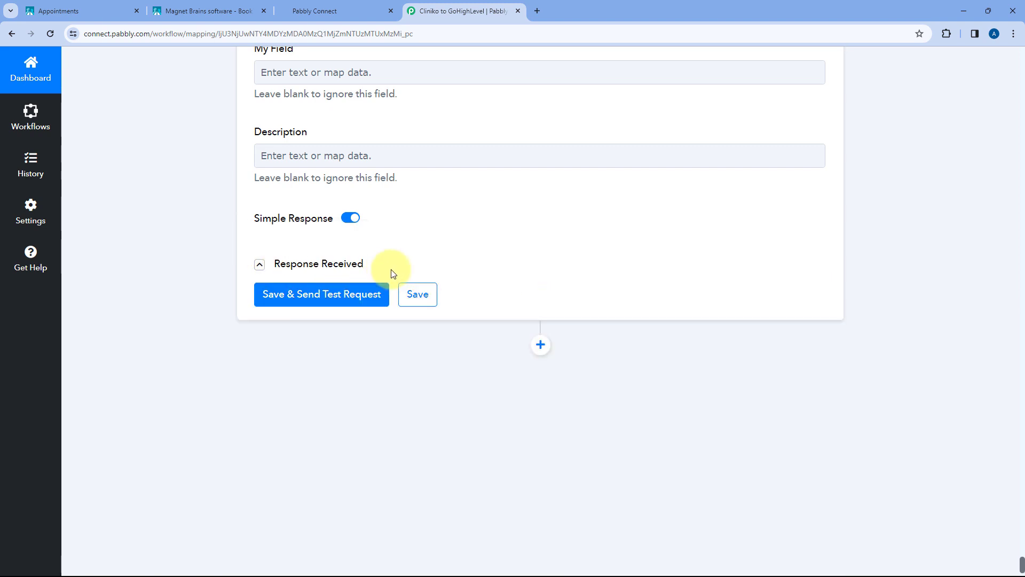
{"action": "left_click", "coordinate": [348, 266]}
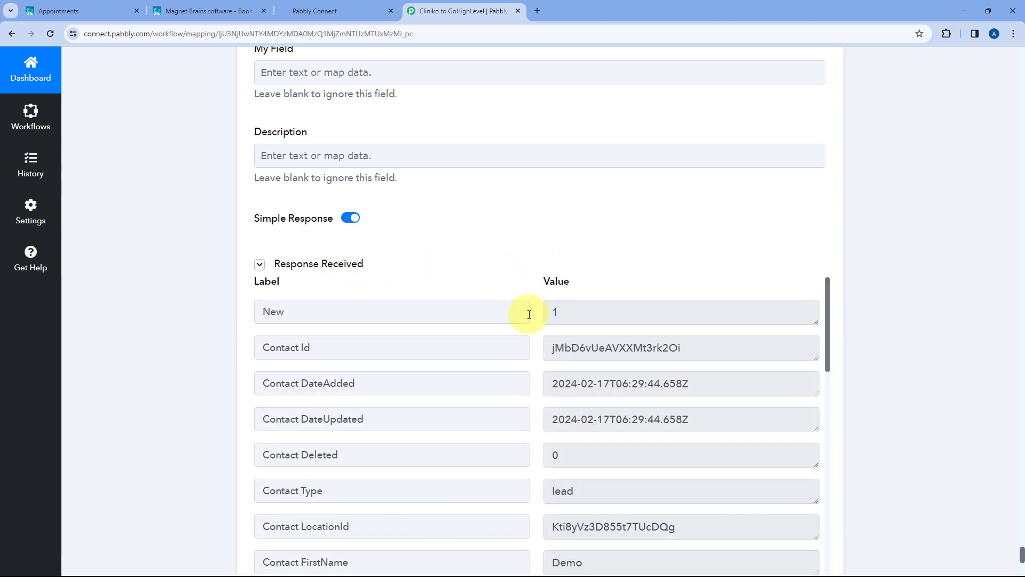
{"action": "scroll", "coordinate": [534, 320], "scroll_direction": "down", "scroll_amount": 7}
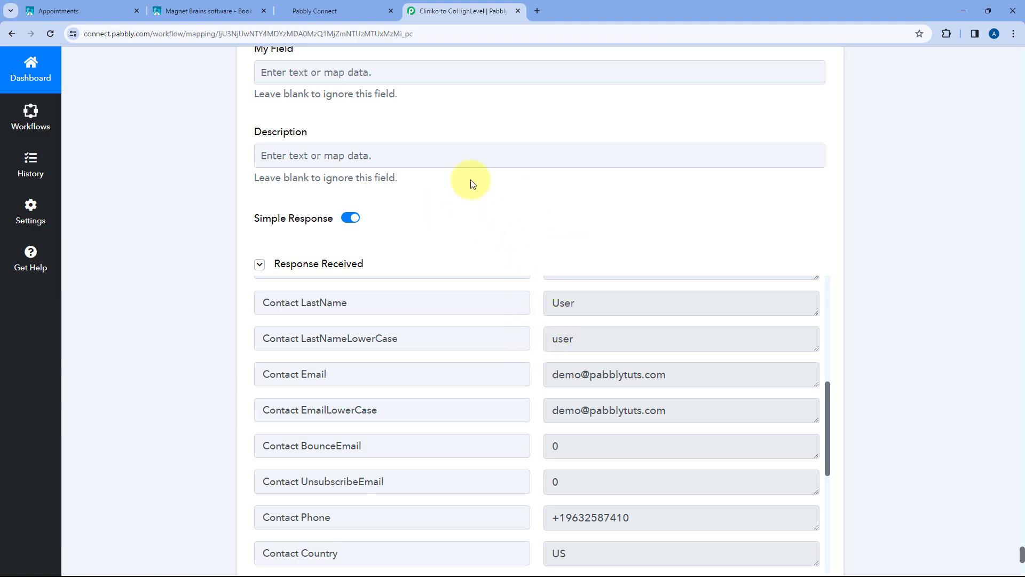
{"action": "scroll", "coordinate": [433, 215], "scroll_direction": "up", "scroll_amount": 1}
{"action": "scroll", "coordinate": [433, 216], "scroll_direction": "up", "scroll_amount": 4}
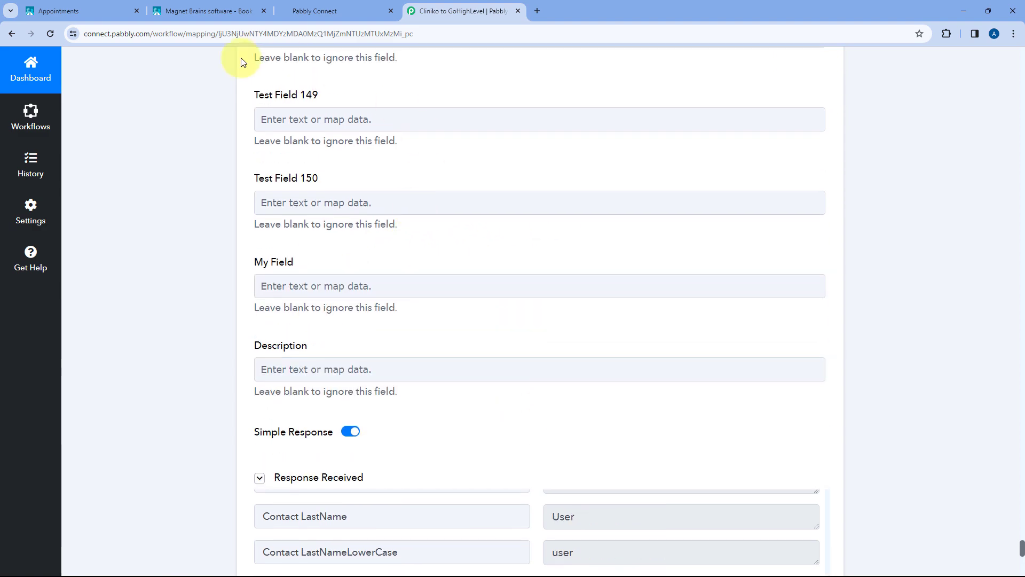
{"action": "left_click", "coordinate": [208, 11]}
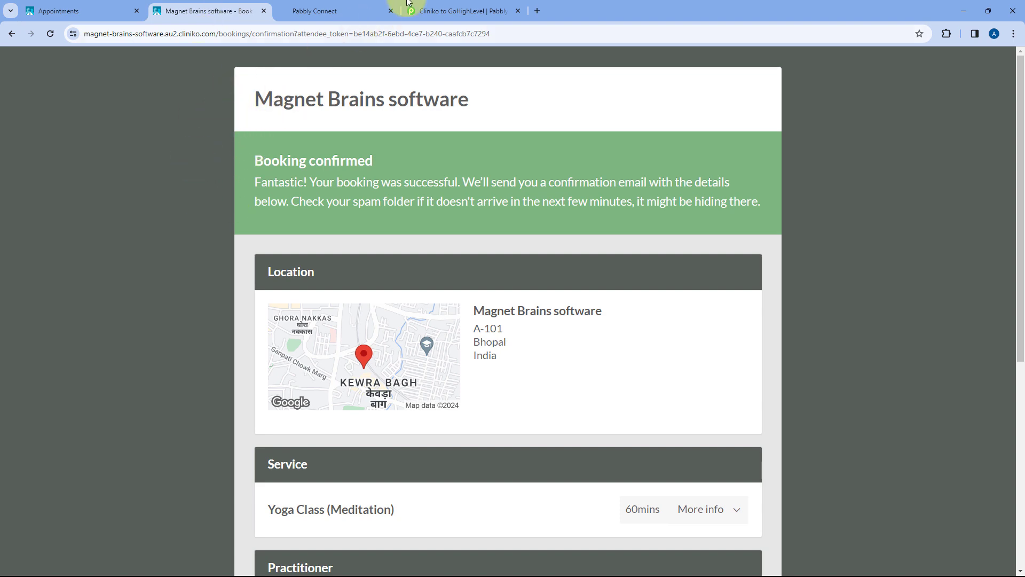
{"action": "left_click", "coordinate": [422, 11]}
{"action": "scroll", "coordinate": [211, 247], "scroll_direction": "down", "scroll_amount": 5}
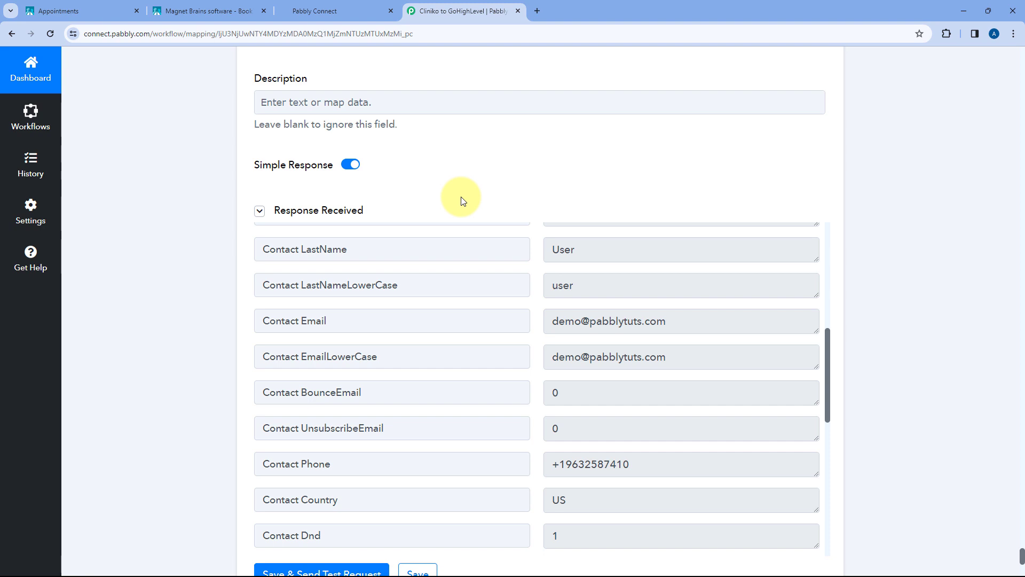
Step: Switch to GoHighLevel, open the newly created contact from the contacts list, and check its first name, last name, email and phone
{"action": "left_click", "coordinate": [351, 15]}
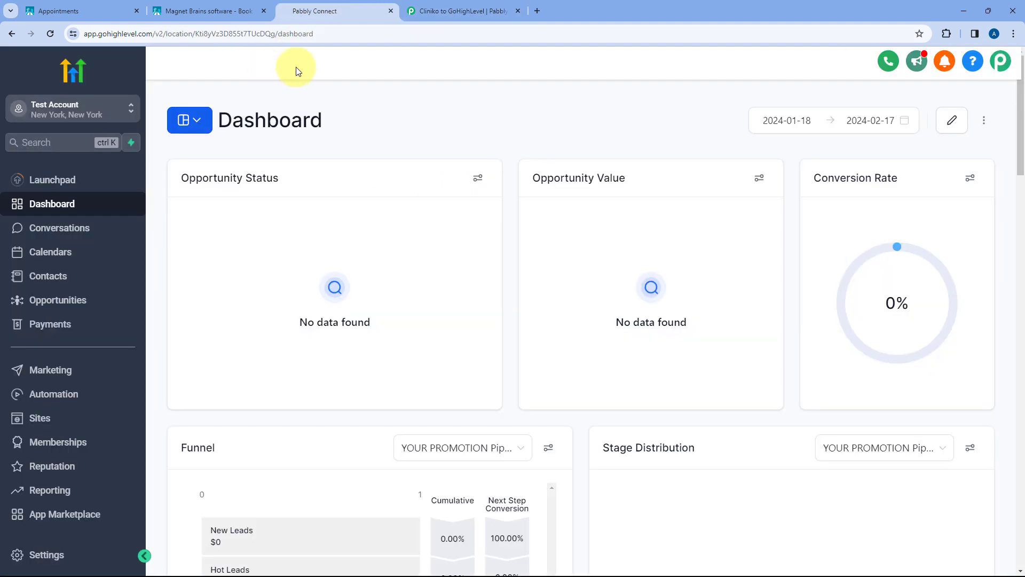
{"action": "left_click", "coordinate": [73, 276]}
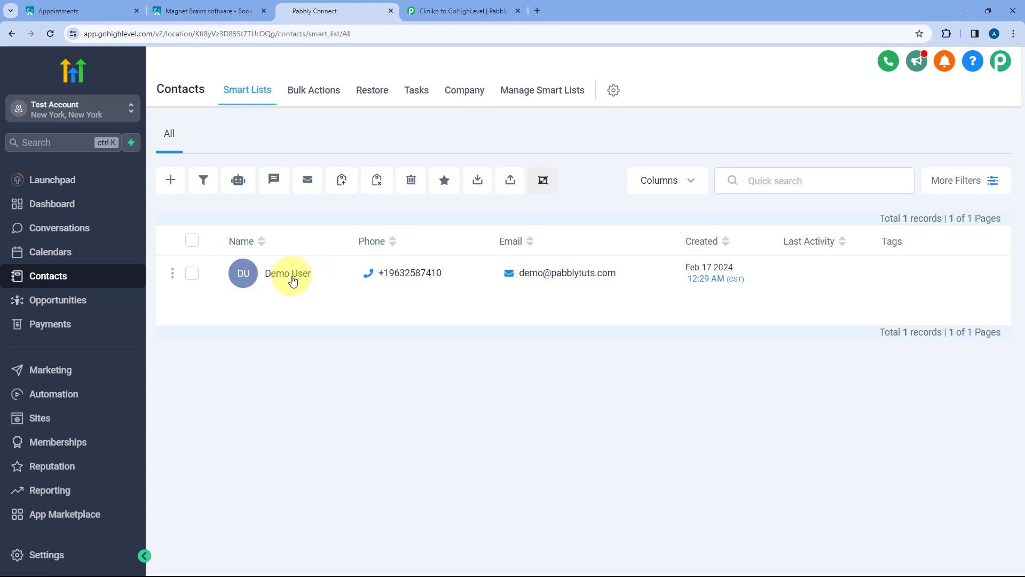
{"action": "left_click", "coordinate": [169, 18]}
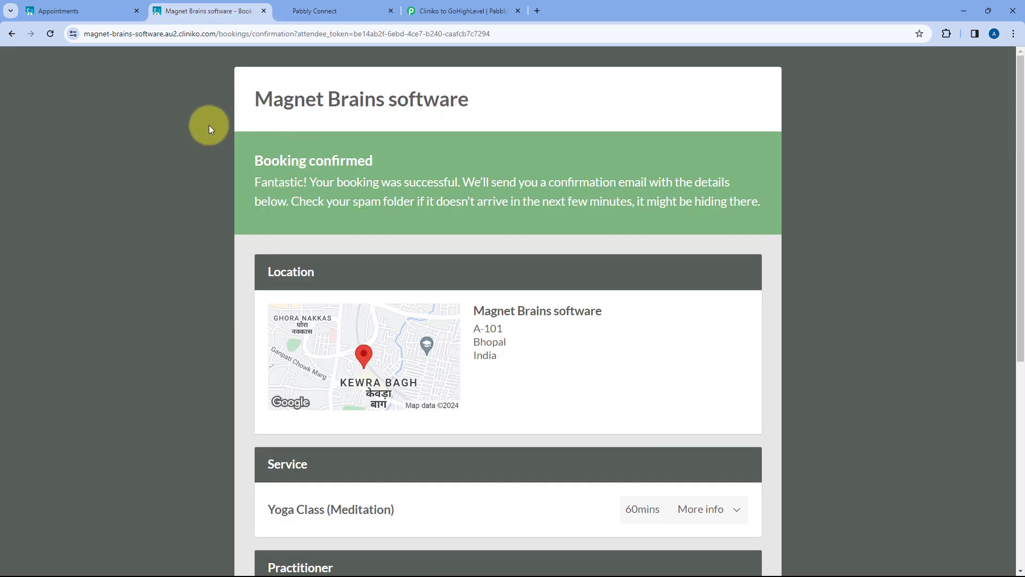
{"action": "left_click", "coordinate": [328, 2]}
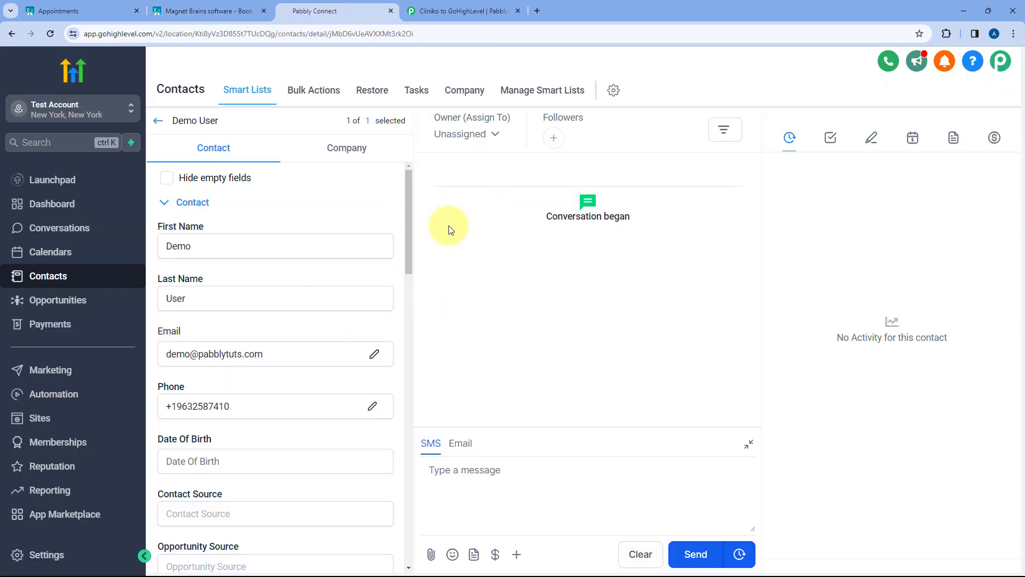
{"action": "double_click", "coordinate": [177, 247]}
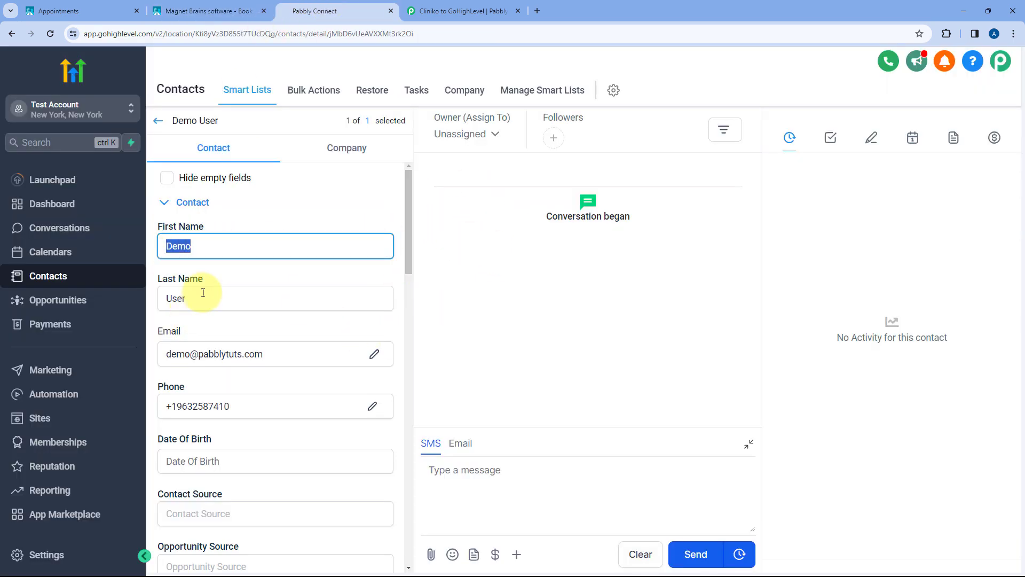
{"action": "double_click", "coordinate": [174, 304]}
{"action": "left_click_drag", "start_coordinate": [268, 356], "coordinate": [165, 363]}
{"action": "left_click", "coordinate": [254, 406]}
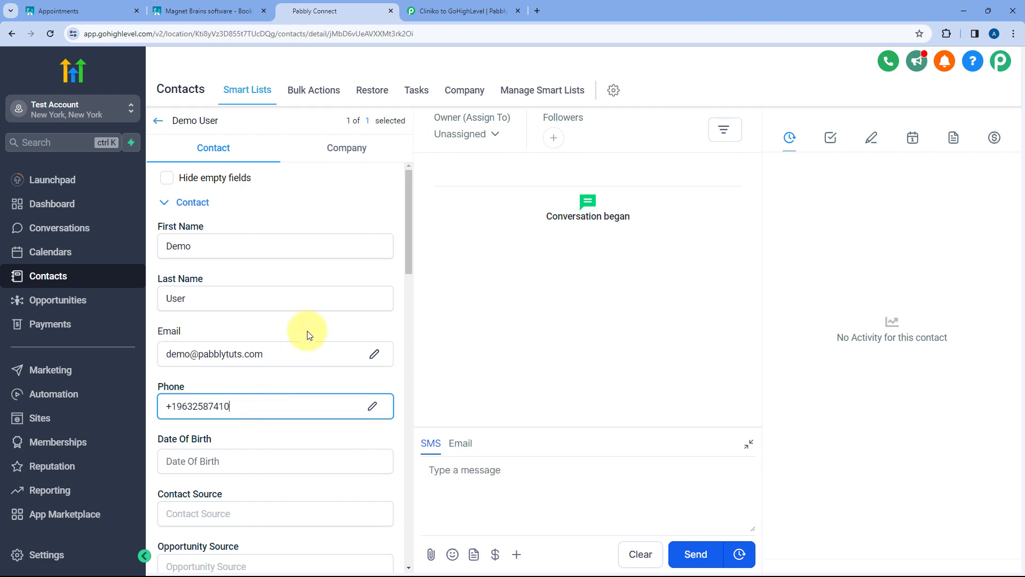
{"action": "left_click", "coordinate": [372, 213]}
Step: Return to the Pabbly Connect workflow and collapse the LeadConnector V2 Create or Update a Contact step
{"action": "left_click", "coordinate": [465, 11]}
{"action": "scroll", "coordinate": [1016, 396], "scroll_direction": "up", "scroll_amount": 3}
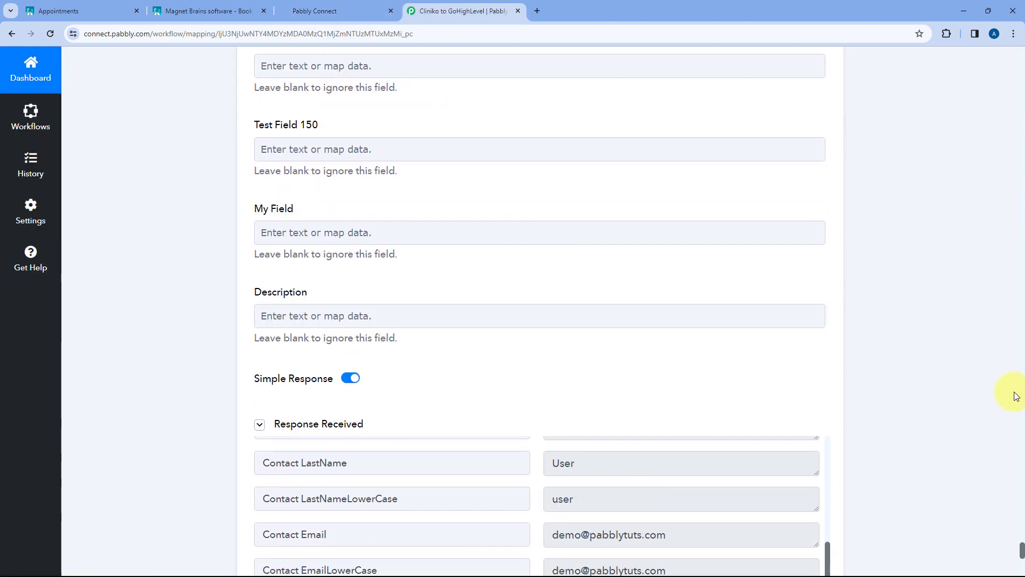
{"action": "left_click_drag", "start_coordinate": [1021, 556], "coordinate": [989, 139]}
{"action": "scroll", "coordinate": [889, 251], "scroll_direction": "up", "scroll_amount": 20}
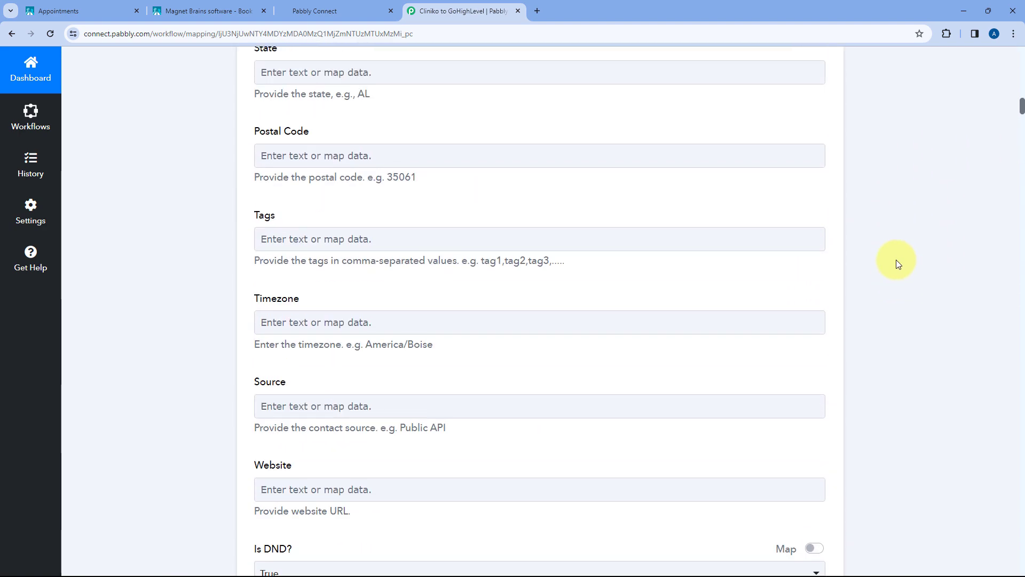
{"action": "scroll", "coordinate": [896, 261], "scroll_direction": "up", "scroll_amount": 15}
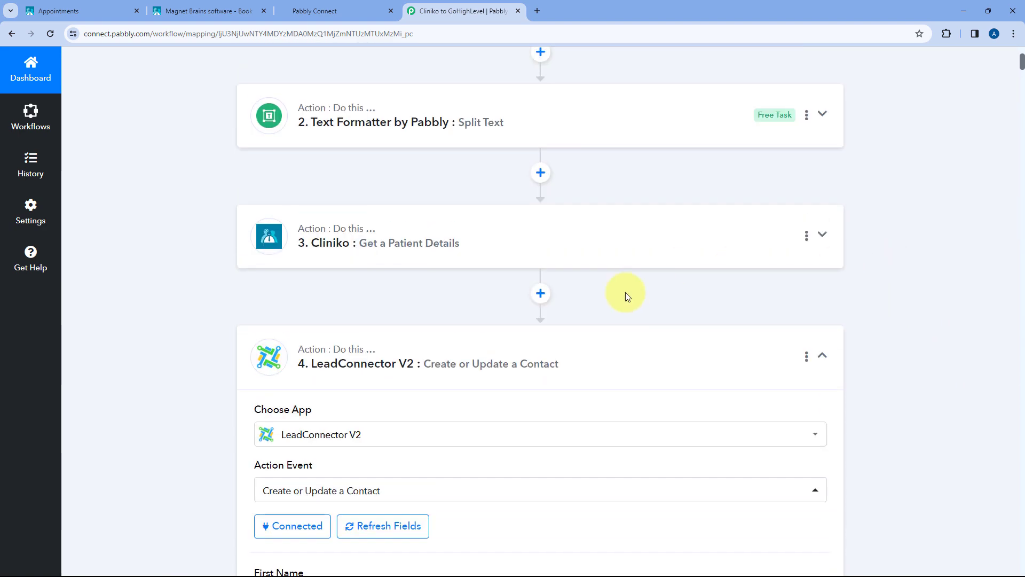
{"action": "left_click", "coordinate": [611, 346]}
{"action": "scroll", "coordinate": [546, 232], "scroll_direction": "up", "scroll_amount": 4}
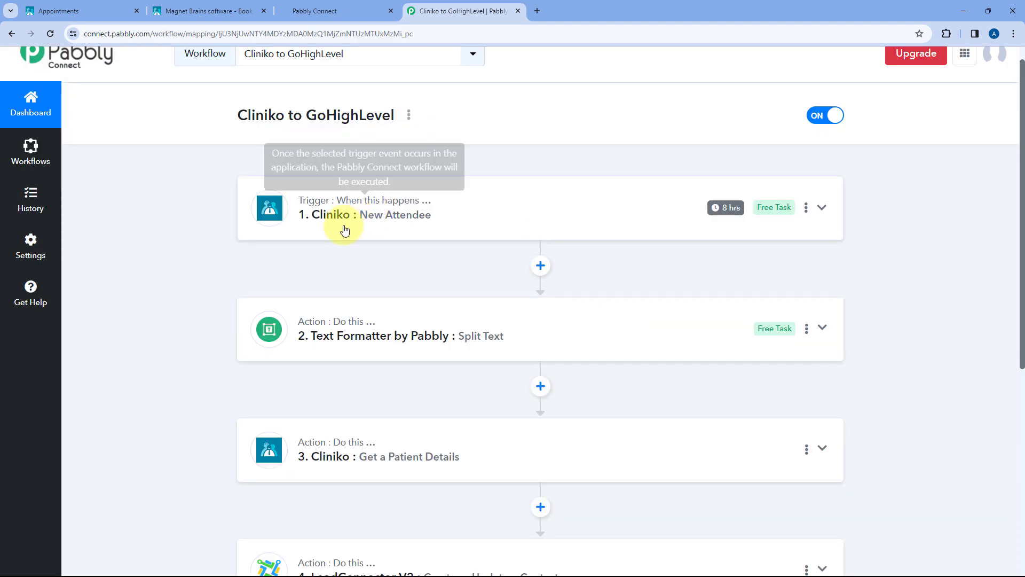
Step: Review the Cliniko appointments calendar, the GoHighLevel contacts list and the complete Cliniko to GoHighLevel workflow from trigger to contact action
{"action": "left_click", "coordinate": [85, 11]}
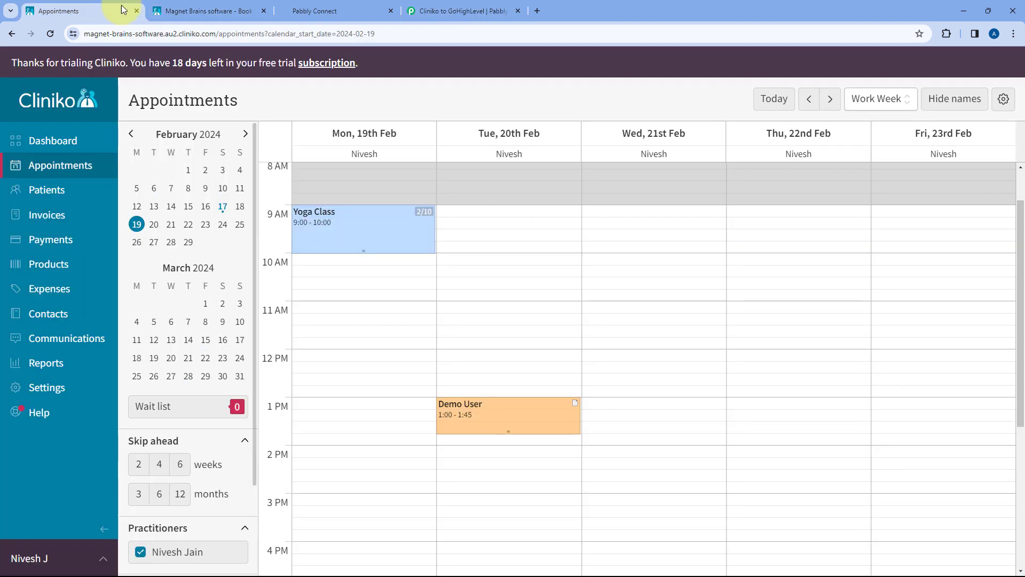
{"action": "left_click", "coordinate": [329, 9]}
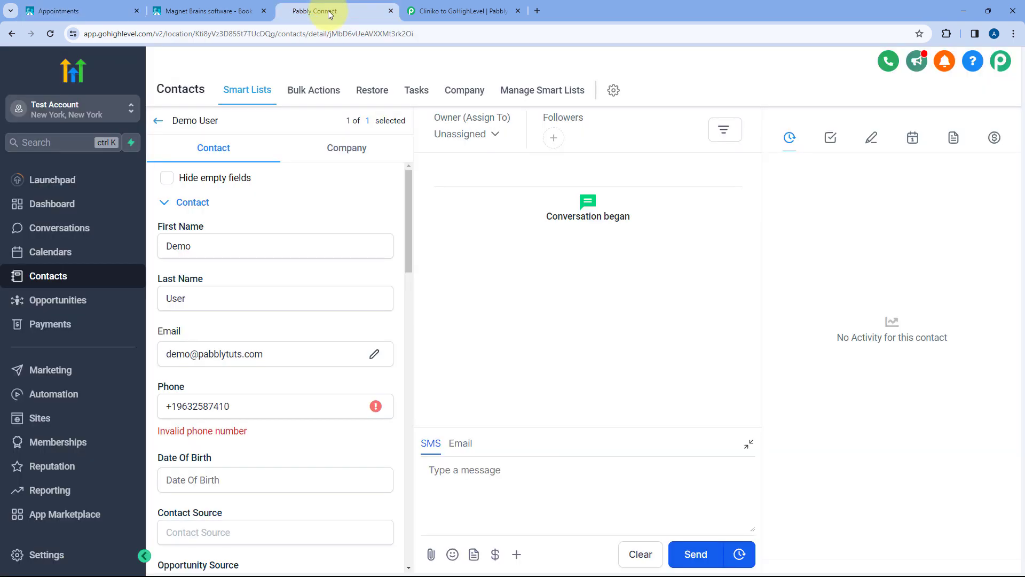
{"action": "left_click", "coordinate": [157, 121]}
{"action": "left_click", "coordinate": [466, 5]}
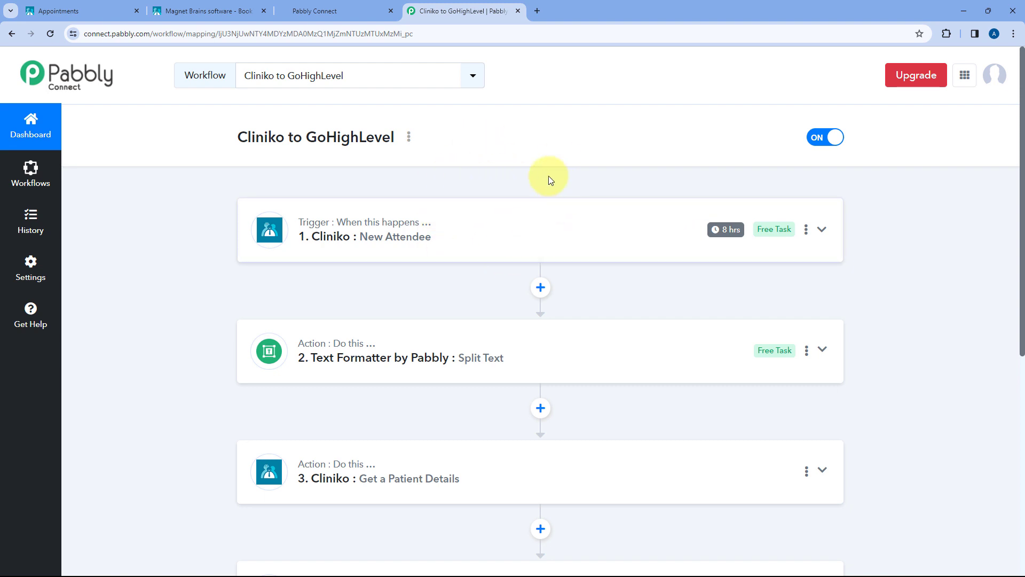
{"action": "left_click", "coordinate": [334, 11]}
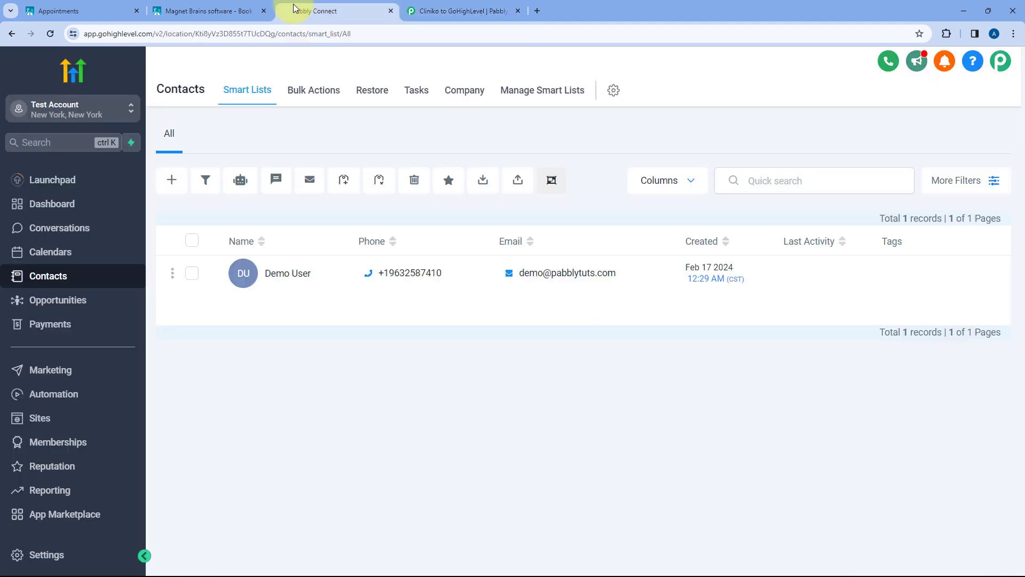
{"action": "left_click", "coordinate": [457, 10]}
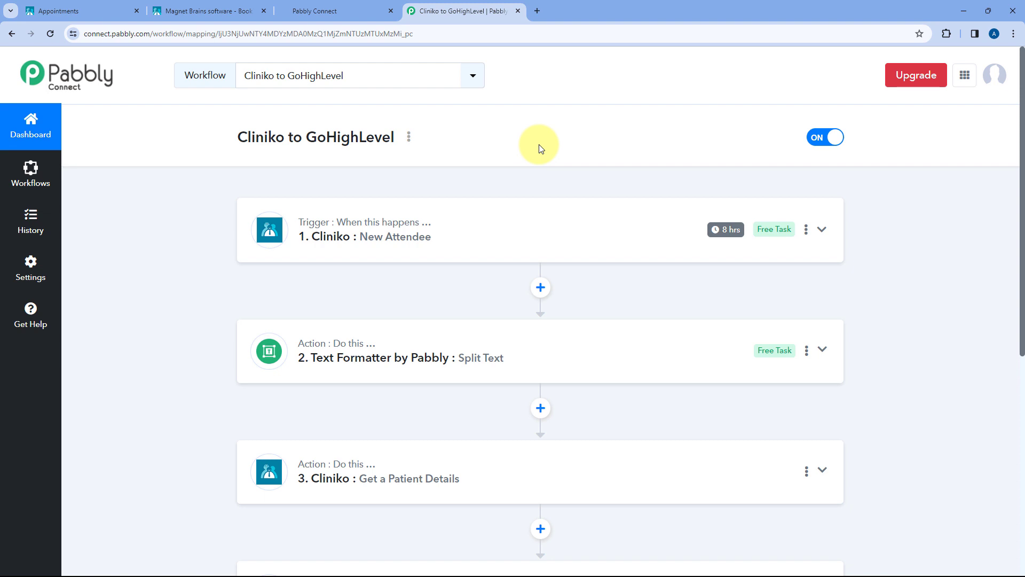
{"action": "scroll", "coordinate": [522, 444], "scroll_direction": "down", "scroll_amount": 2}
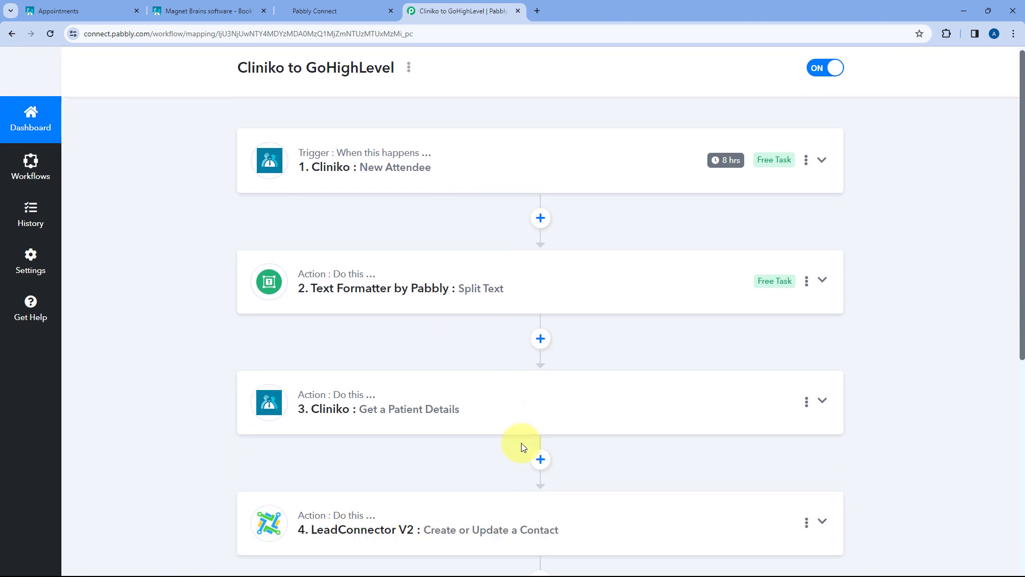
{"action": "scroll", "coordinate": [599, 213], "scroll_direction": "up", "scroll_amount": 2}
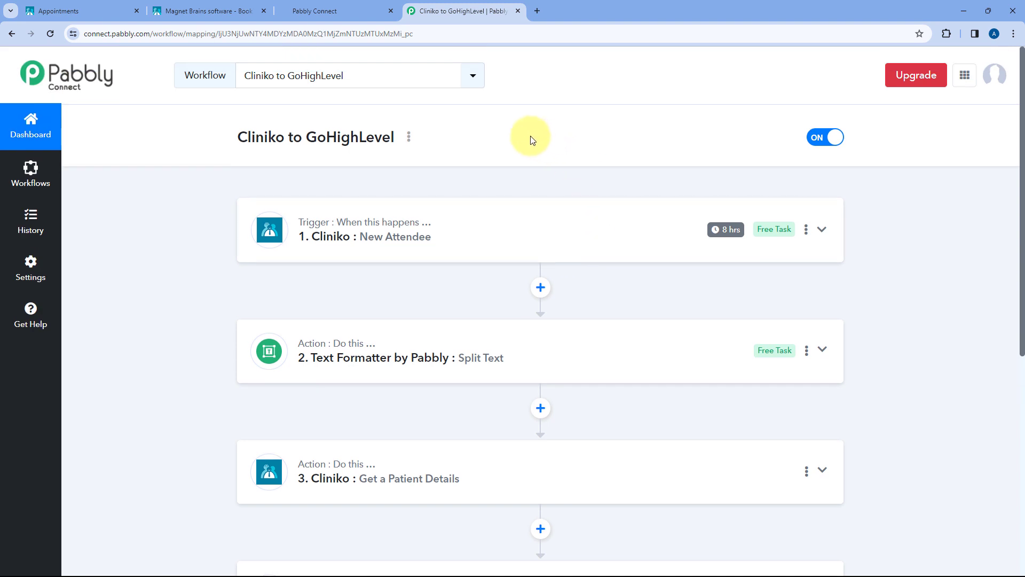